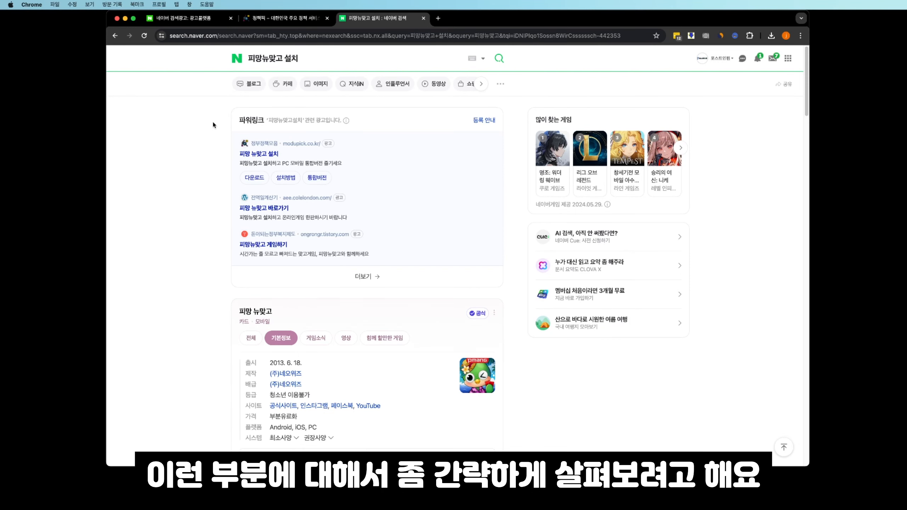
# - Search Naver for "네이버 키워드광고" and enter the 광고플랫폼 of the 네이버 검색광고 site
pyautogui.click(345, 64)
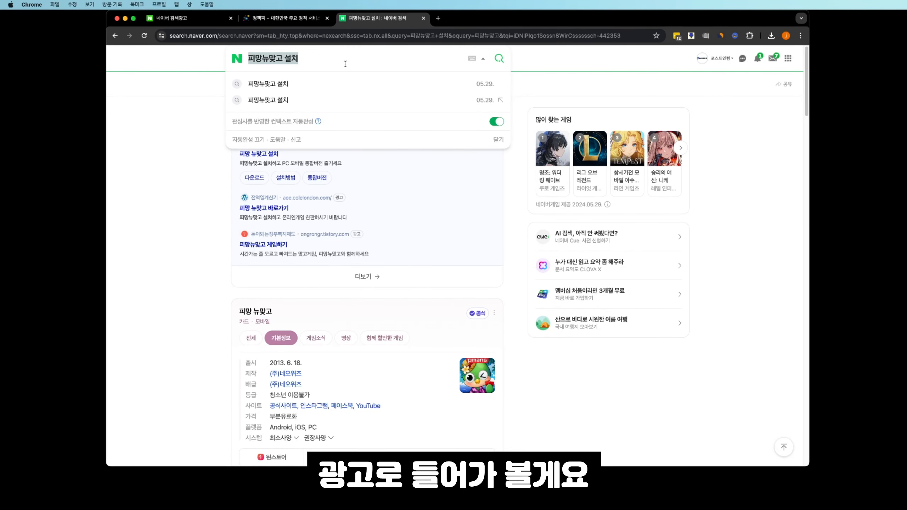
pyautogui.write('spdlqj')
pyautogui.press('super+a')
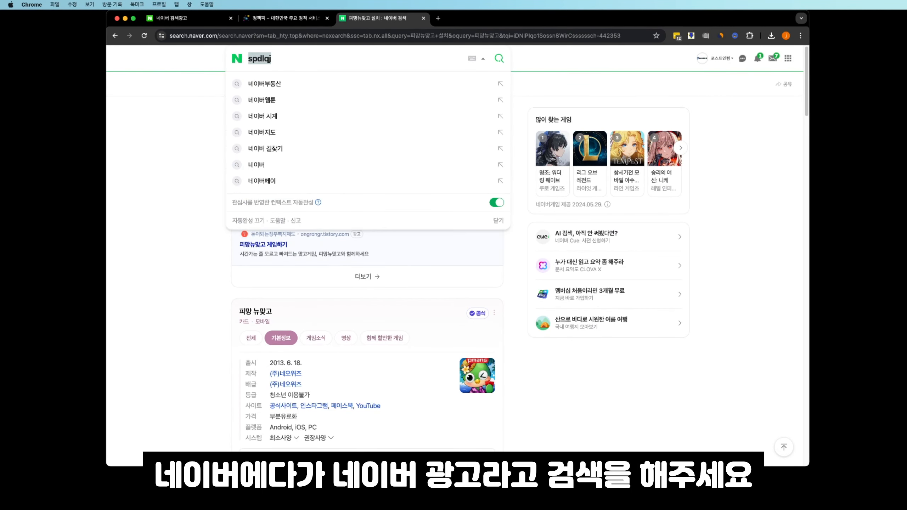
pyautogui.write('네이버 키워드광고')
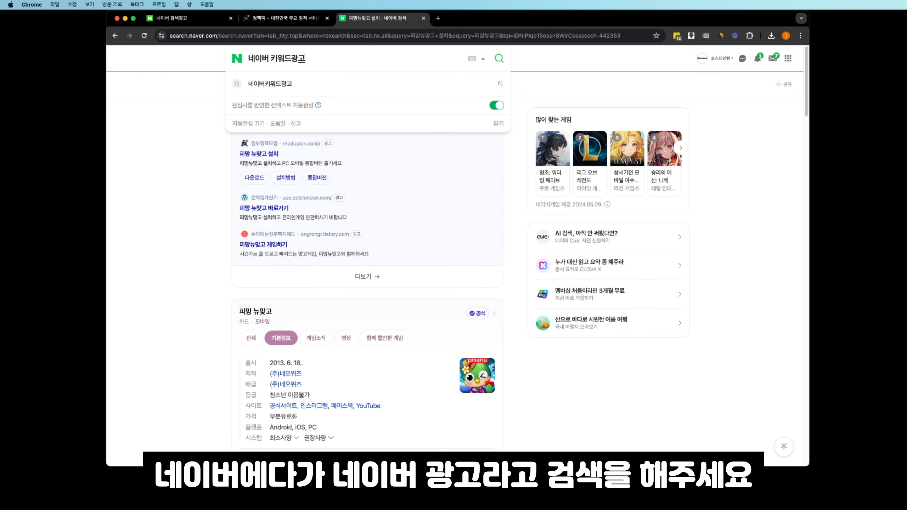
pyautogui.press('Return')
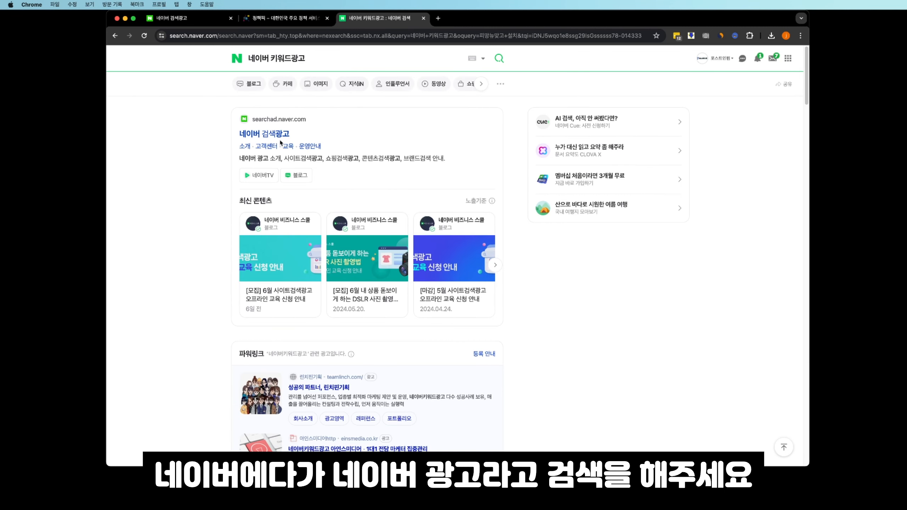
pyautogui.click(271, 135)
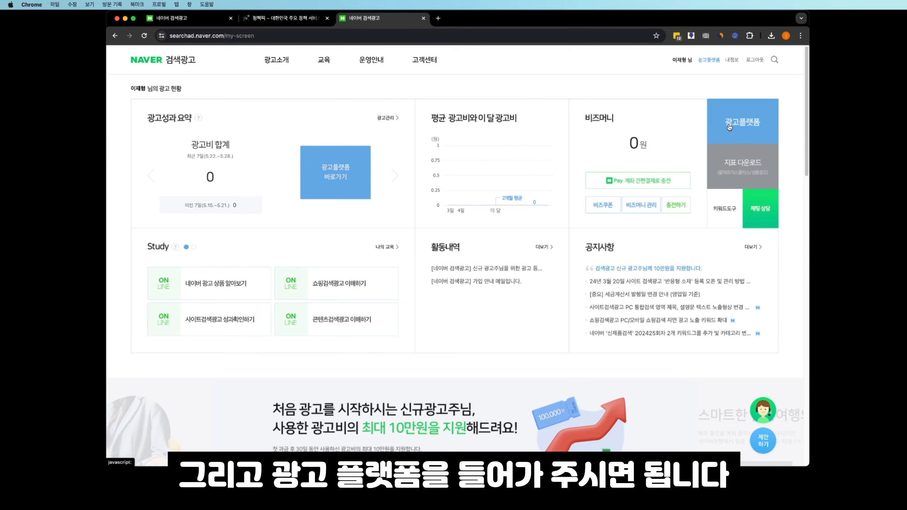
pyautogui.click(728, 127)
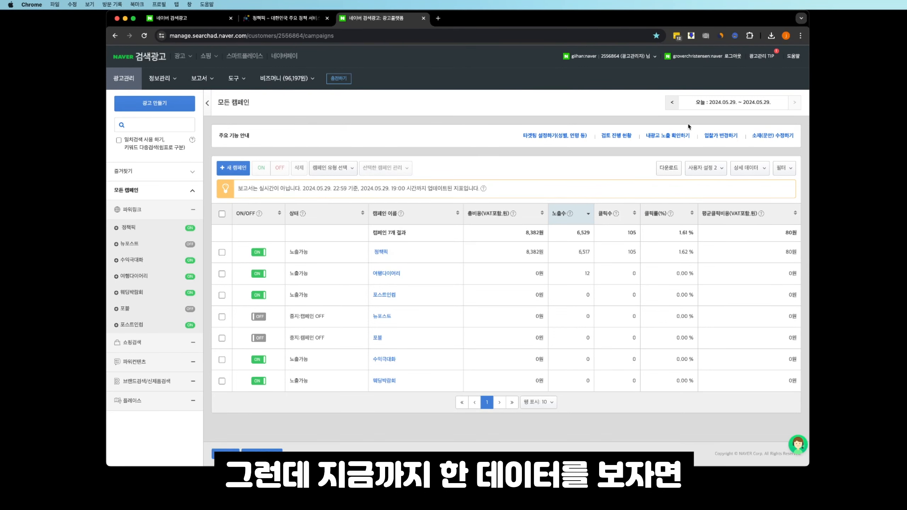
# - Review all campaigns' ad costs for 2023.11.01–2024.01.31 and for the following period, 2024.02.01–2024.05.02
pyautogui.click(725, 101)
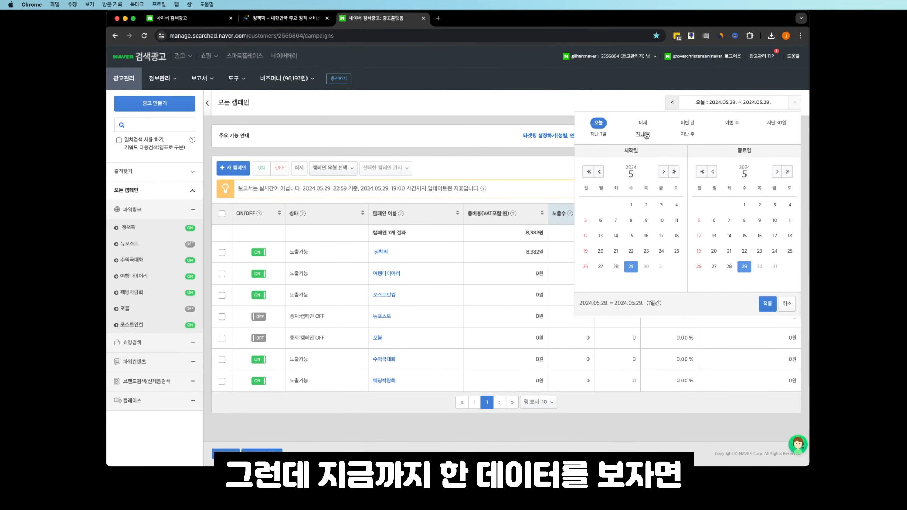
pyautogui.click(599, 171)
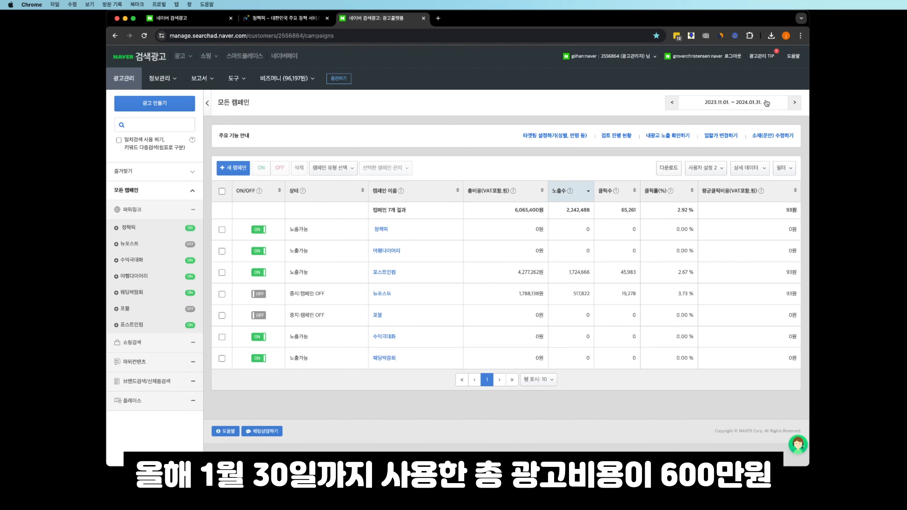
pyautogui.click(794, 103)
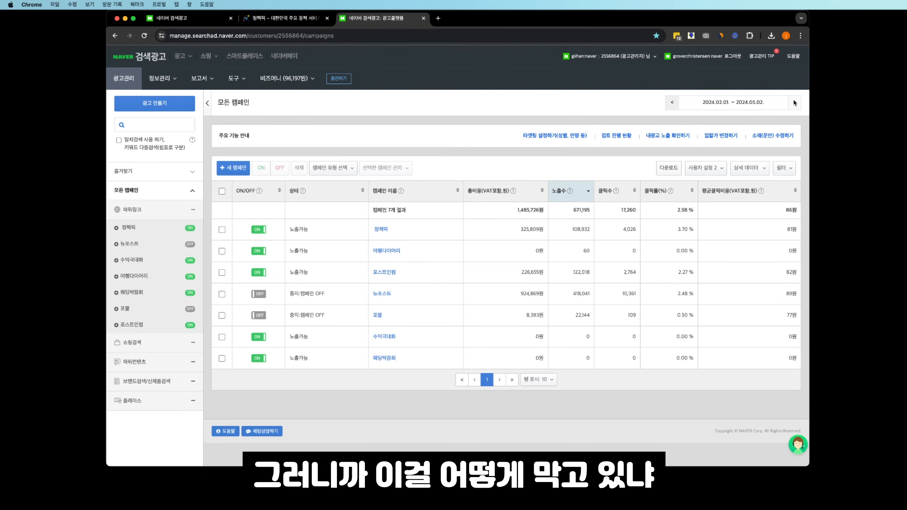
# - Switch to the 캡컷 PC버전 다운로드 article, check where its 무료 다운로드 link leads, and go back
pyautogui.click(268, 20)
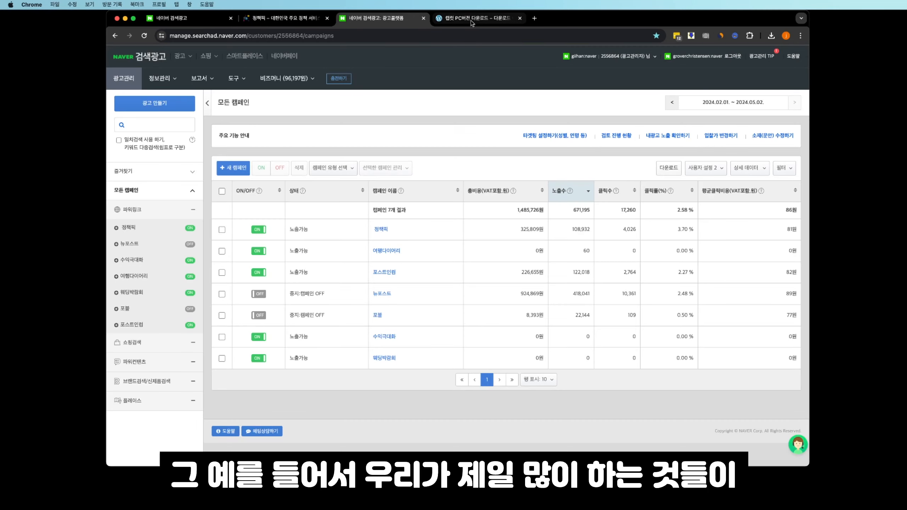
pyautogui.click(471, 22)
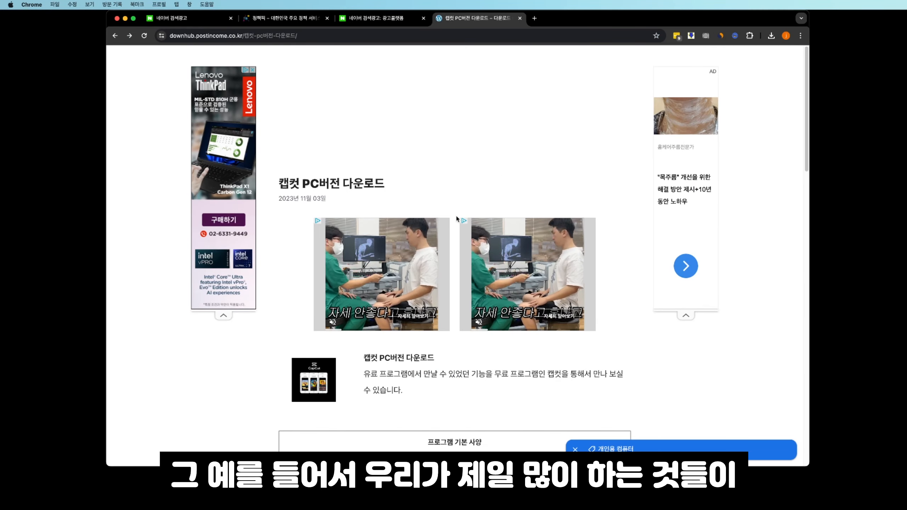
pyautogui.scroll(-10, 456, 218)
pyautogui.scroll(3, 455, 214)
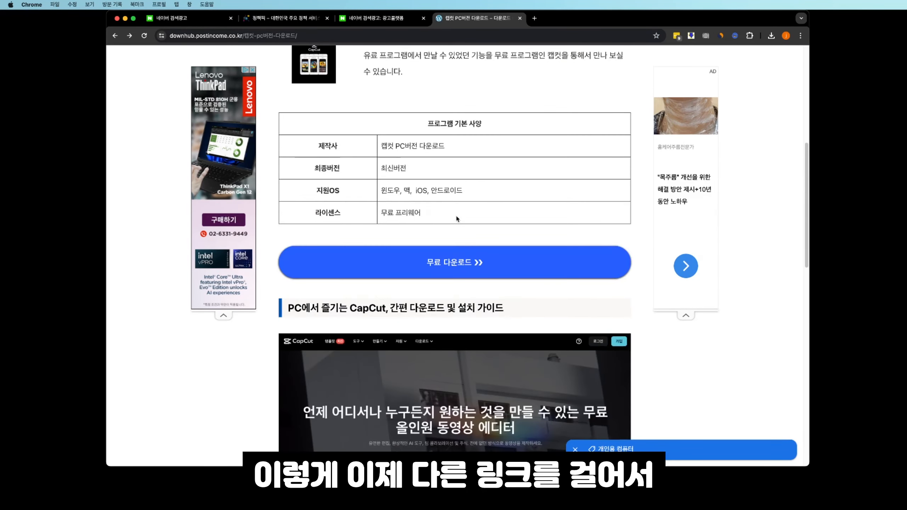
pyautogui.click(458, 264)
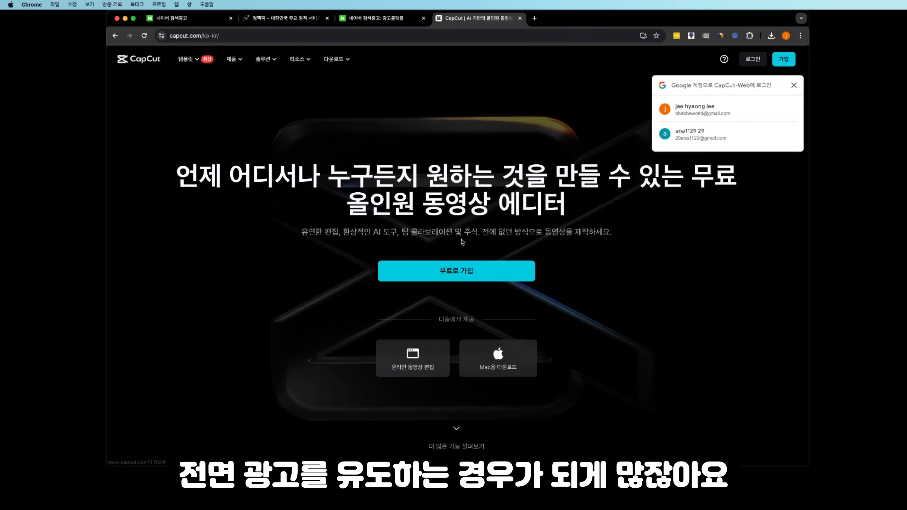
pyautogui.press('super+bracketleft')
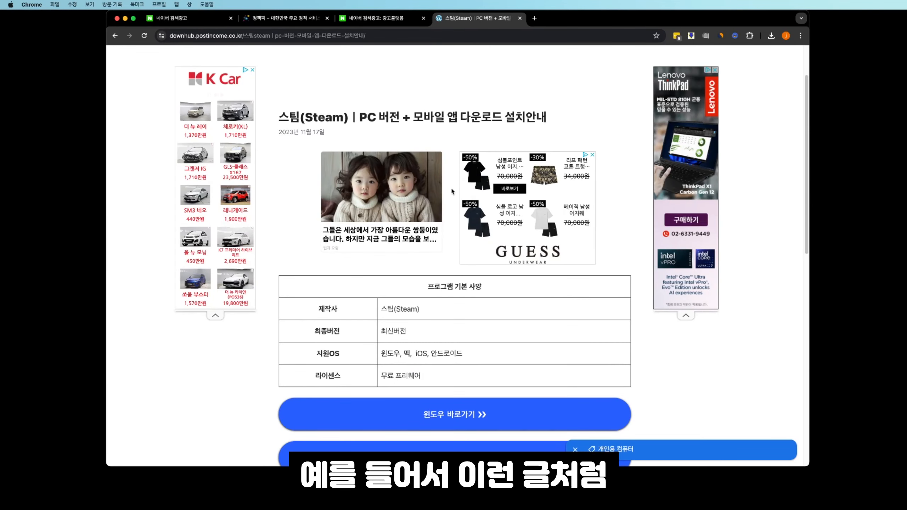
# - Check where the 윈도우 바로가기 link in the 스팀(Steam) download article leads, and return to the article
pyautogui.scroll(-5, 451, 187)
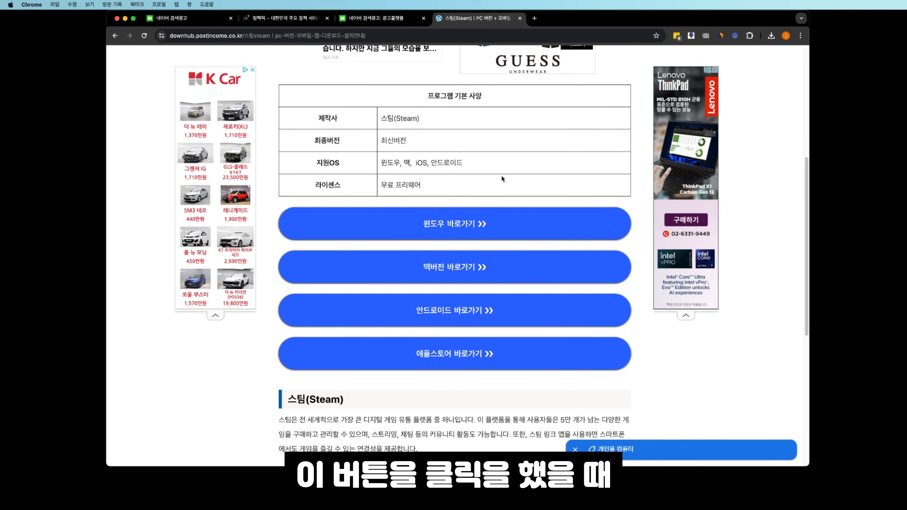
pyautogui.click(461, 219)
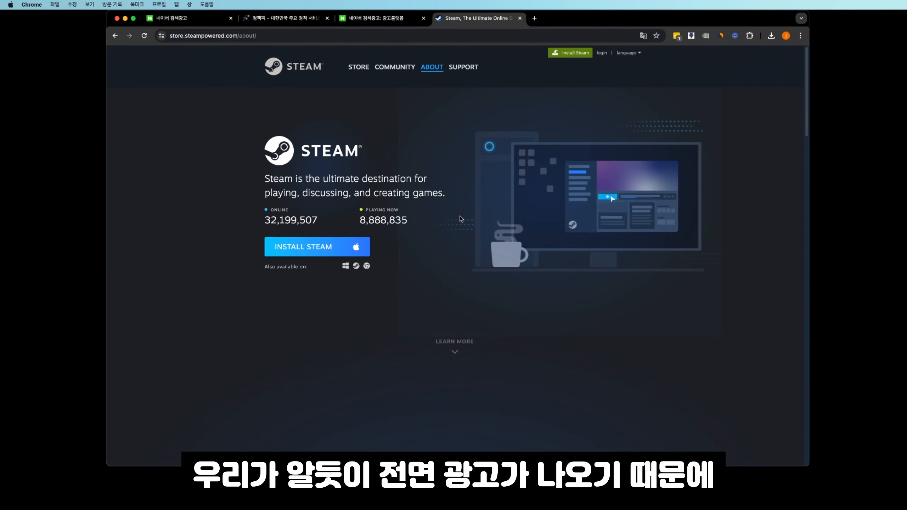
pyautogui.press('super+bracketleft')
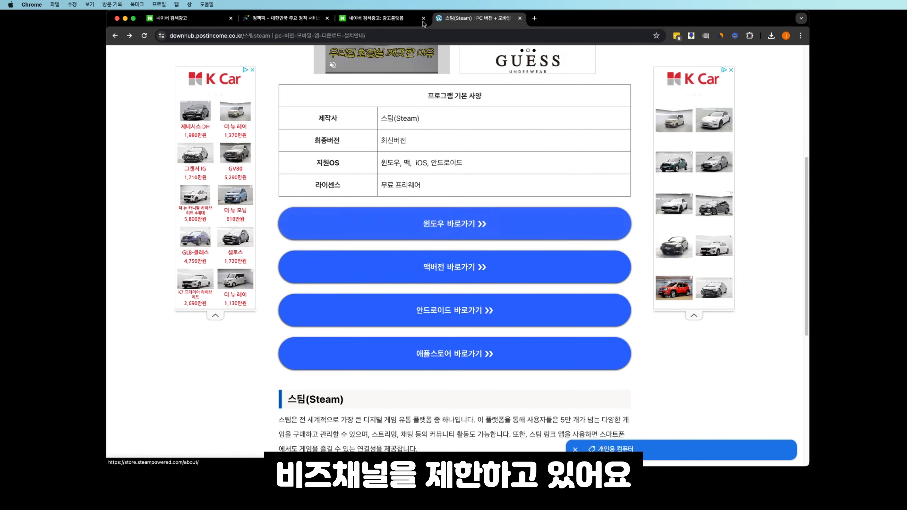
# - Return to the ad platform and open the 공익직불금 ad group inside the 정책픽 campaign
pyautogui.click(410, 19)
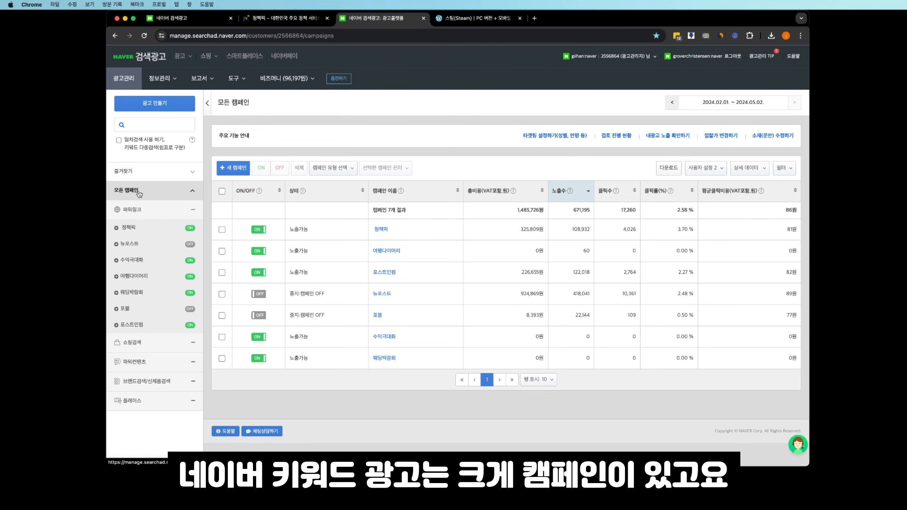
pyautogui.click(380, 229)
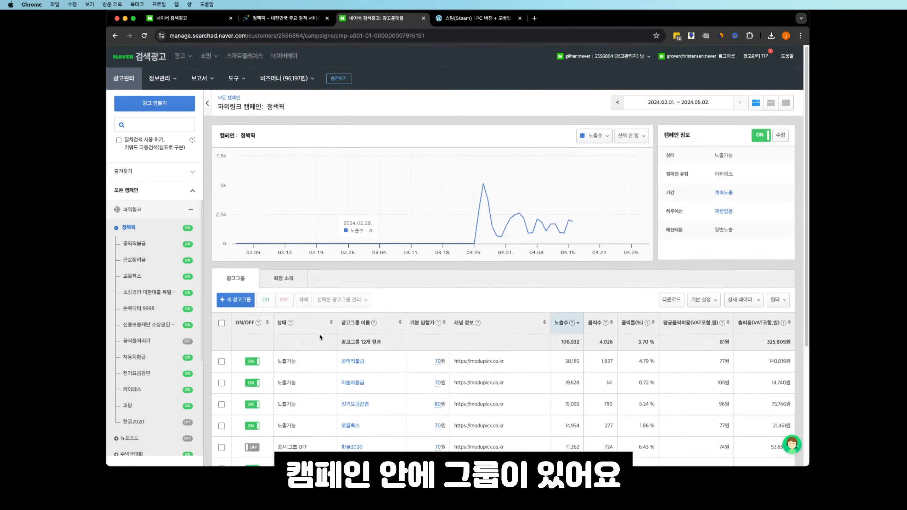
pyautogui.scroll(-5, 331, 257)
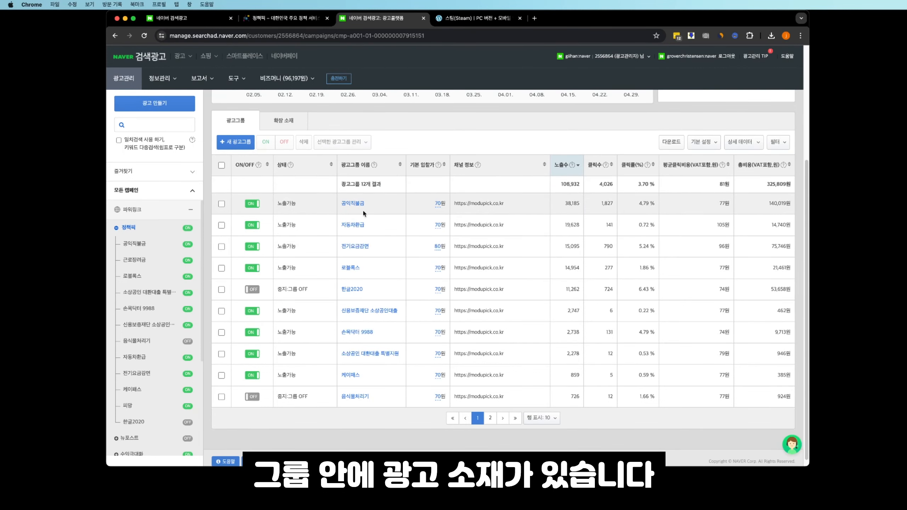
pyautogui.click(353, 205)
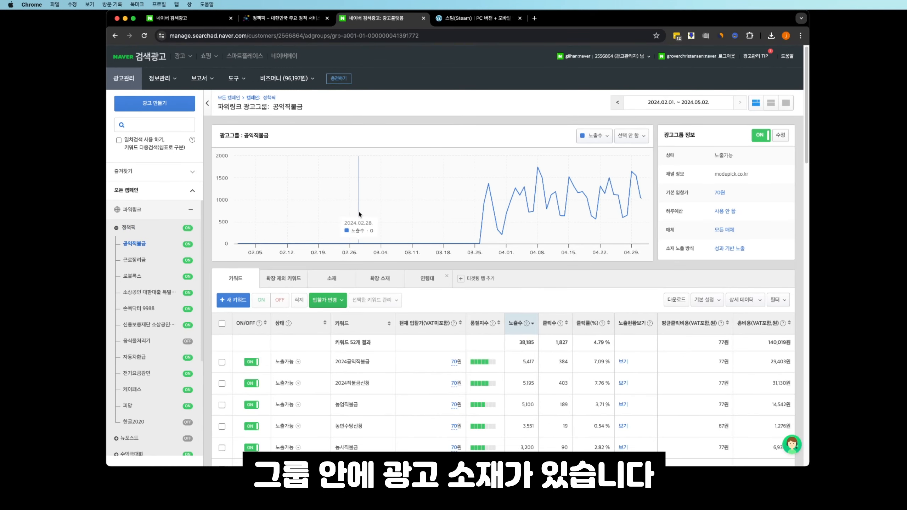
# - Open 비즈채널 관리 and look through the registered business channels and their exposure status
pyautogui.moveTo(159, 78)
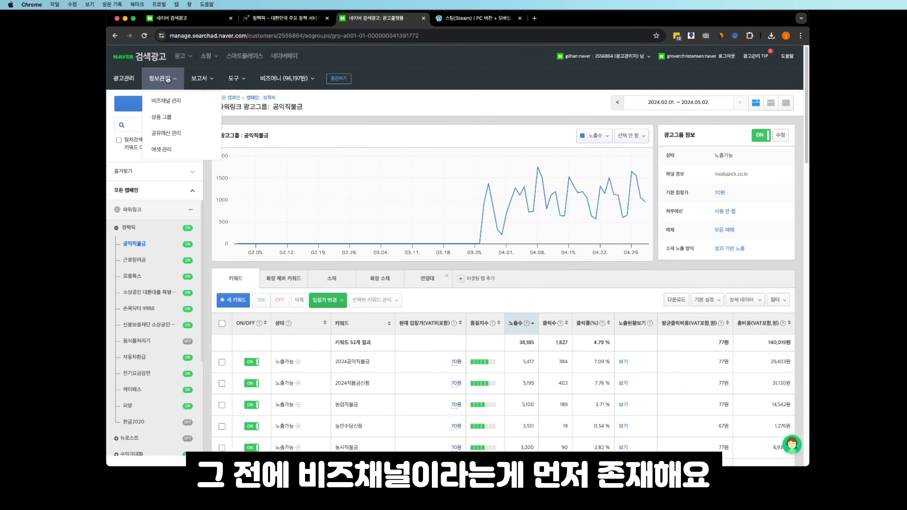
pyautogui.click(164, 101)
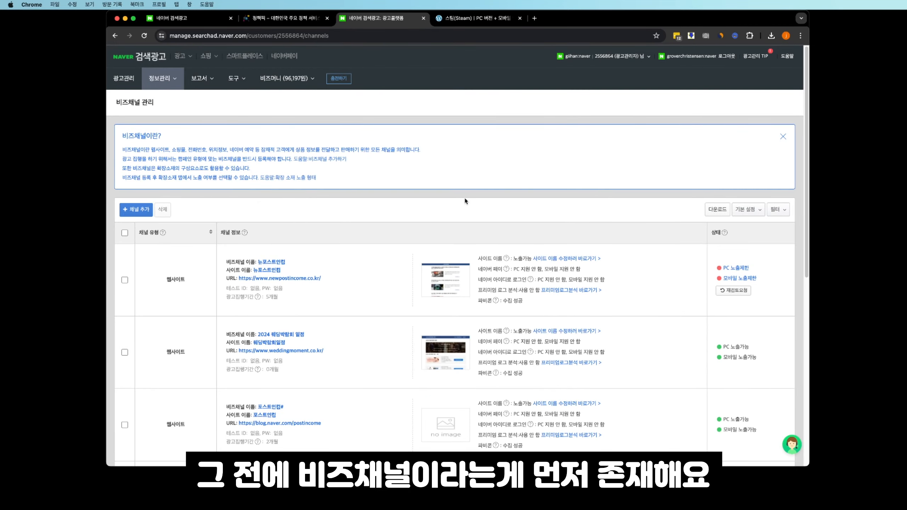
pyautogui.scroll(-10, 464, 201)
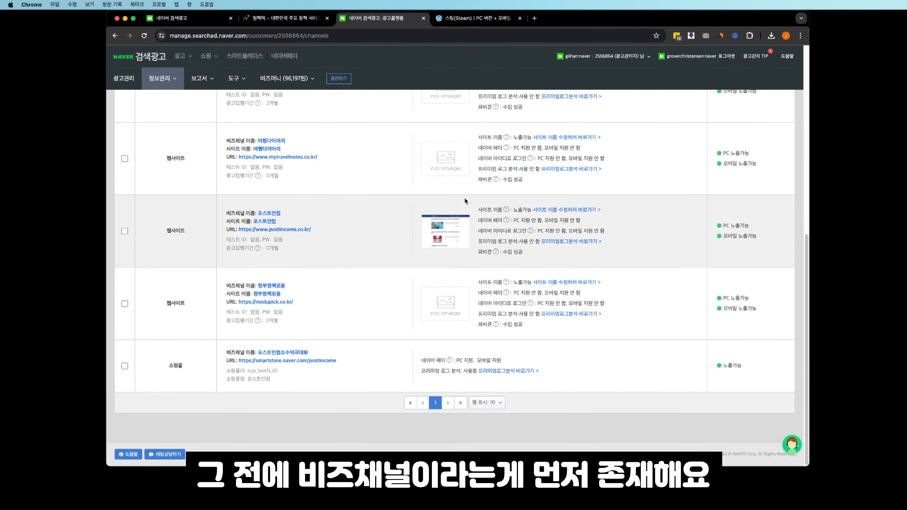
pyautogui.scroll(10, 464, 201)
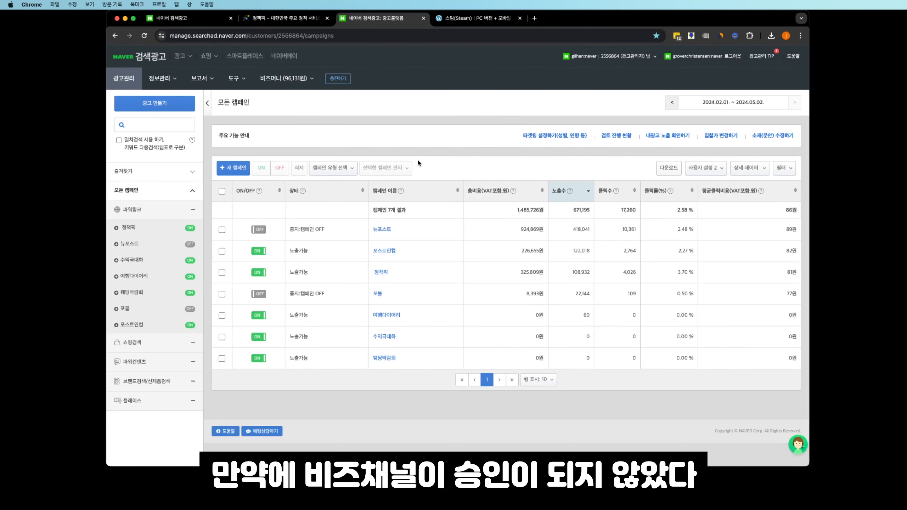
# - Read the reason for the PC 노출제한 status of the 뉴포스트인컴 channel in 비즈채널 관리, and close the notice
pyautogui.moveTo(161, 79)
pyautogui.click(168, 102)
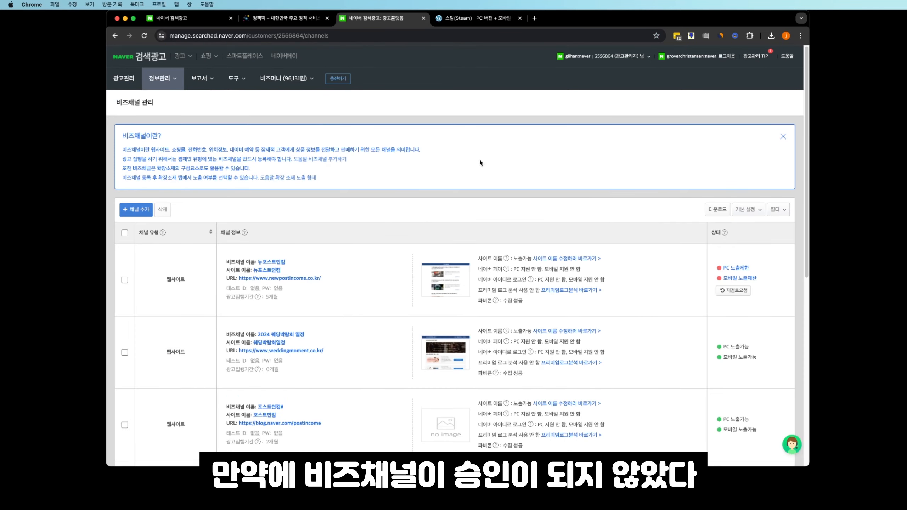
pyautogui.click(736, 268)
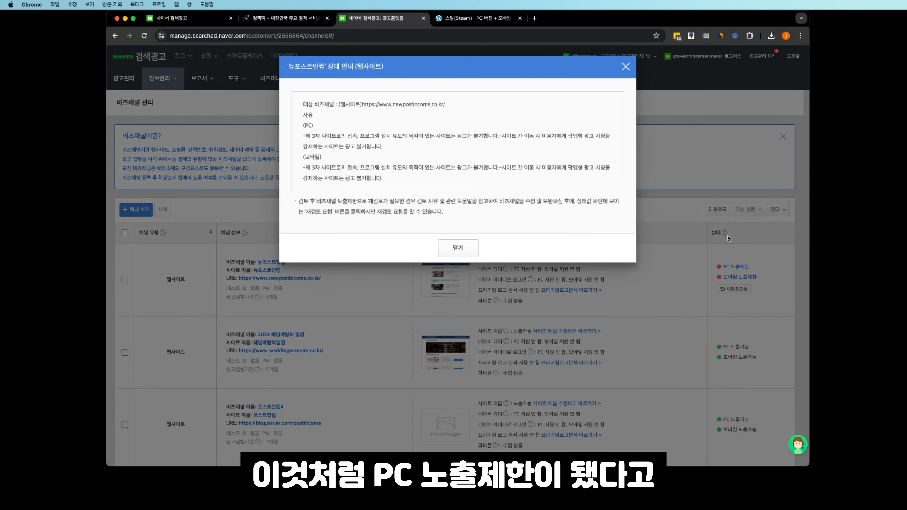
pyautogui.click(463, 248)
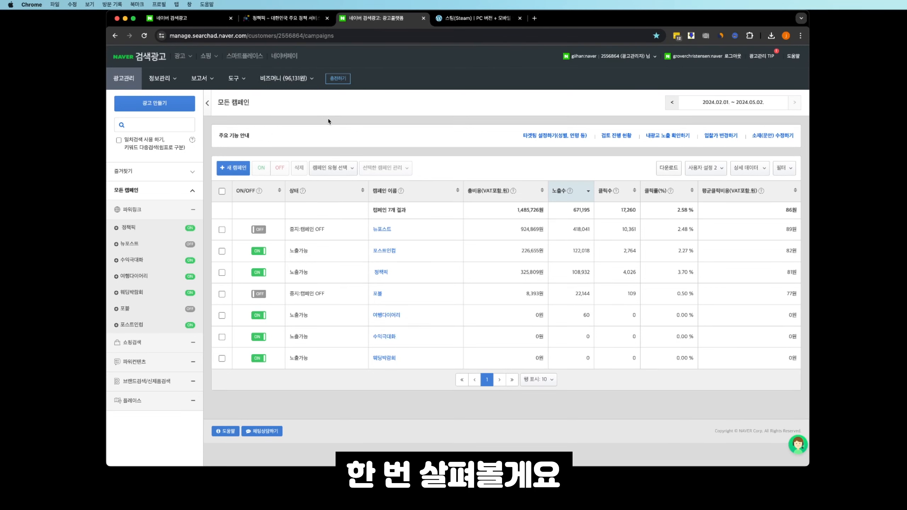
# - Examine the 정책픽 home page on modupick.co.kr from start to end for its text, layout and ads
pyautogui.click(284, 18)
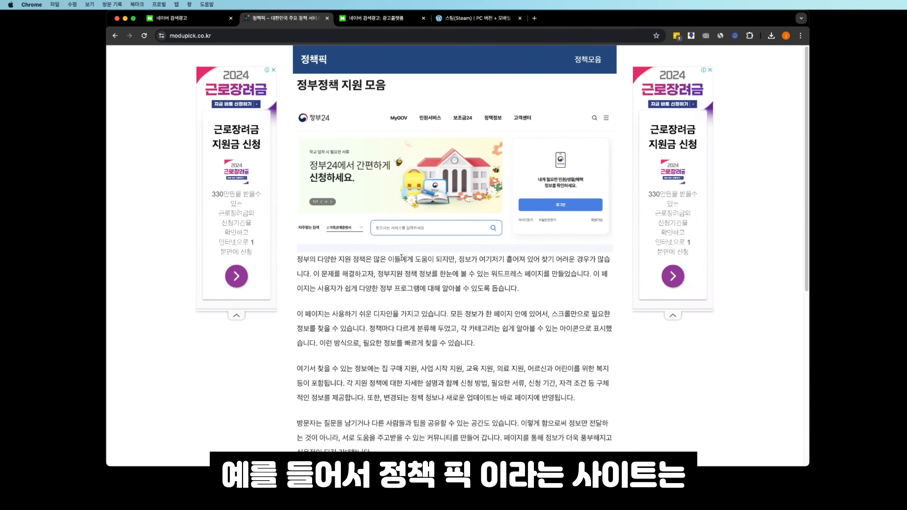
pyautogui.scroll(-10, 446, 296)
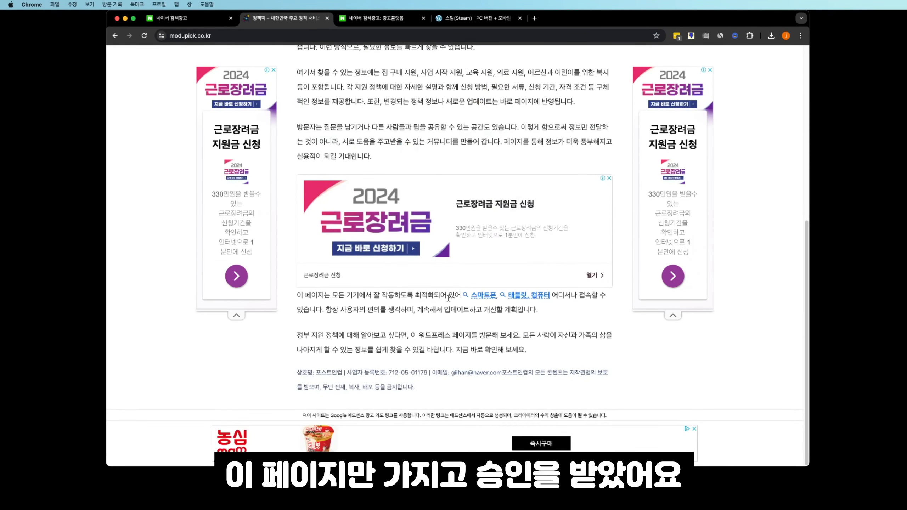
pyautogui.scroll(10, 450, 307)
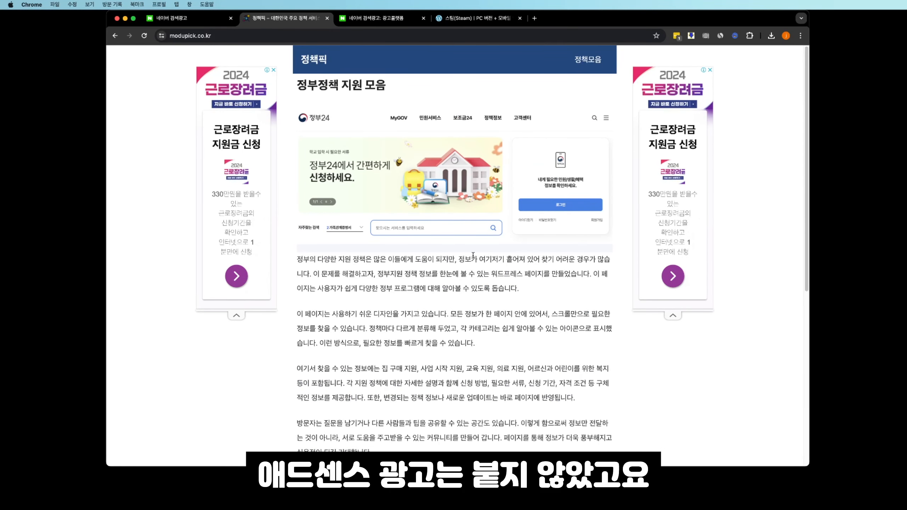
pyautogui.scroll(-8, 471, 256)
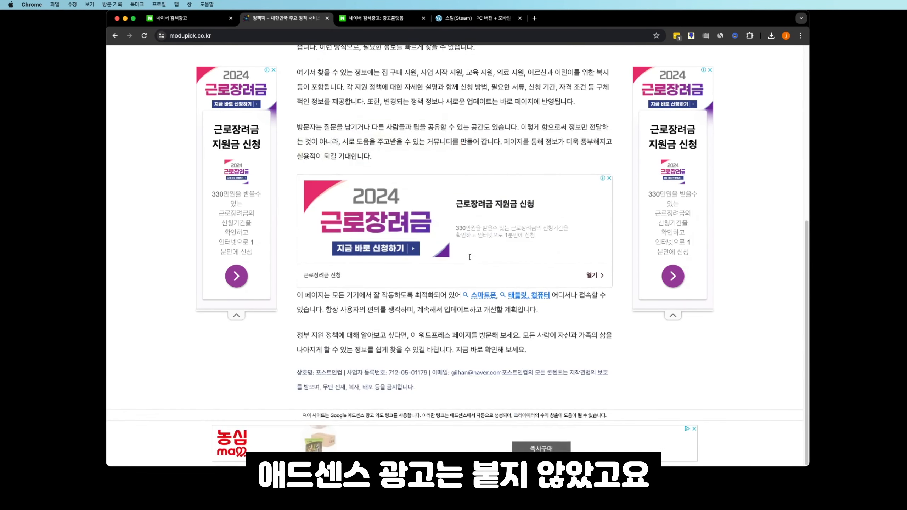
pyautogui.scroll(8, 479, 262)
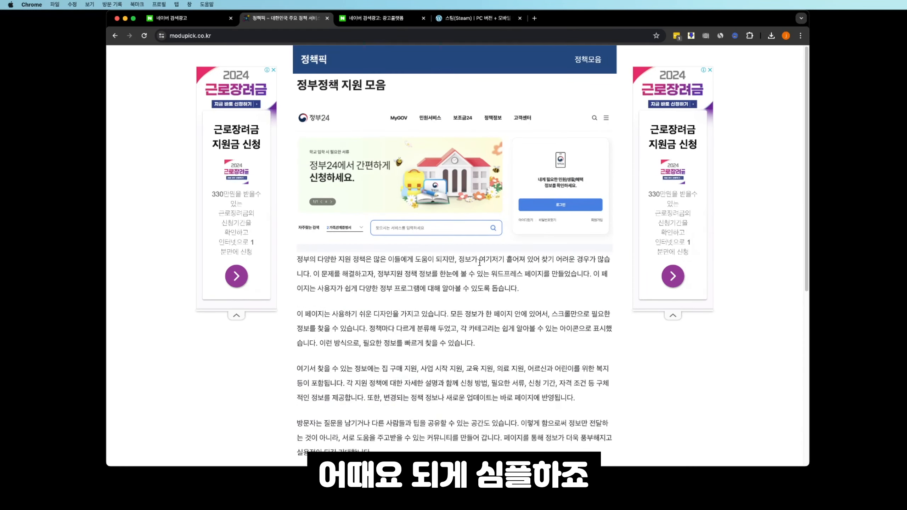
pyautogui.scroll(-6, 480, 263)
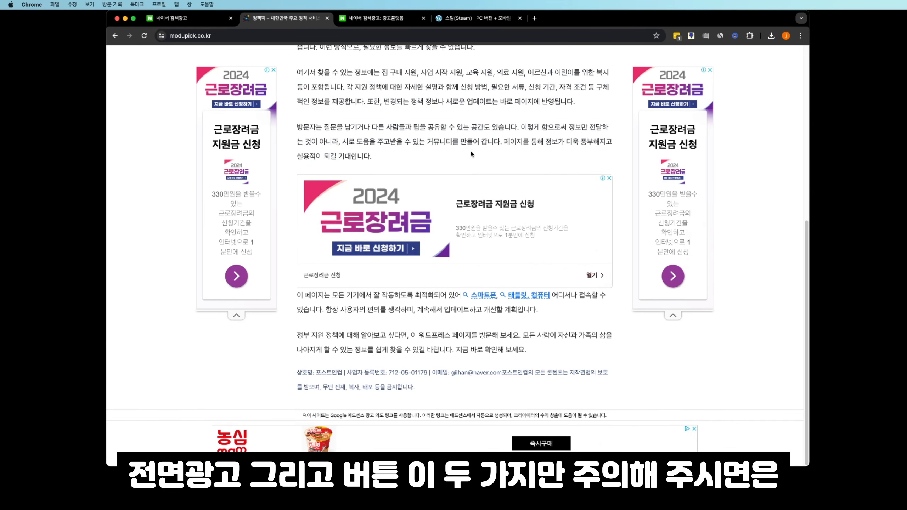
pyautogui.scroll(5, 470, 154)
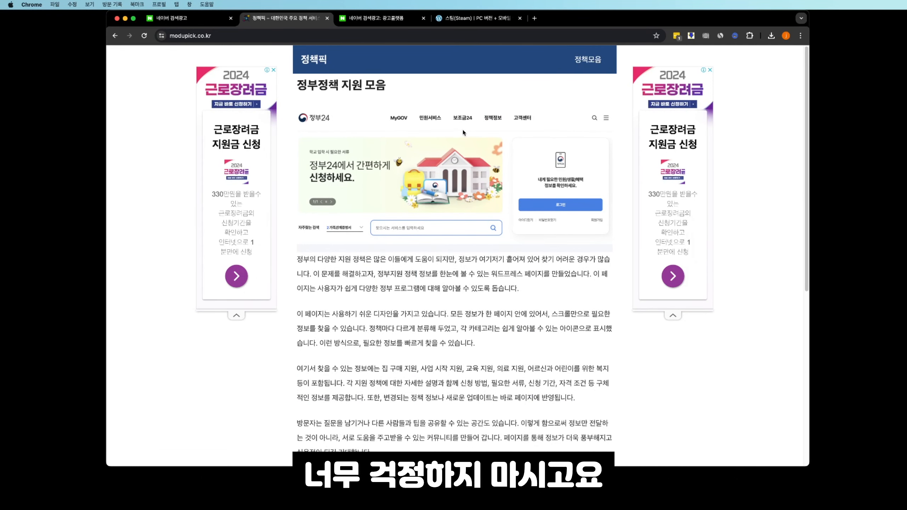
# - Return to the ad platform, review every registered business channel's exposure status, and read the PC 노출제한 reason for 뉴포스트인컴
pyautogui.click(179, 18)
pyautogui.click(282, 18)
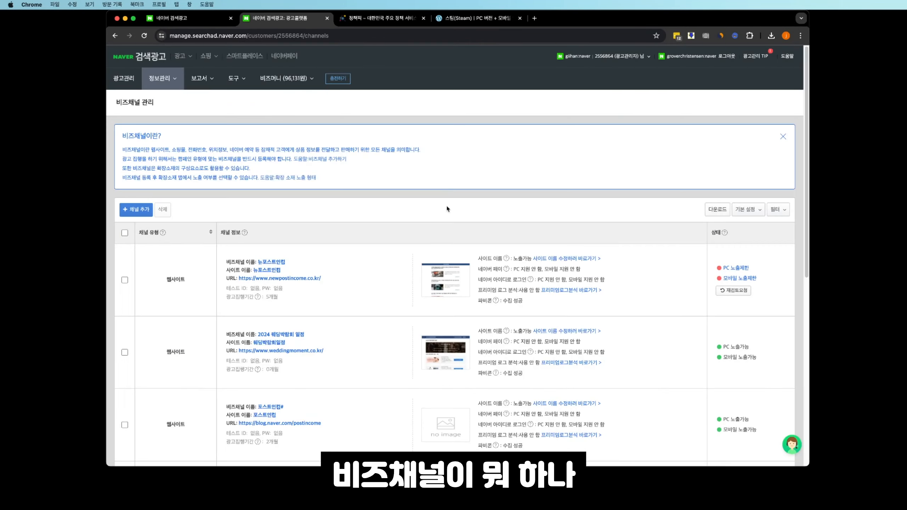
pyautogui.scroll(-9, 448, 229)
pyautogui.scroll(9, 442, 254)
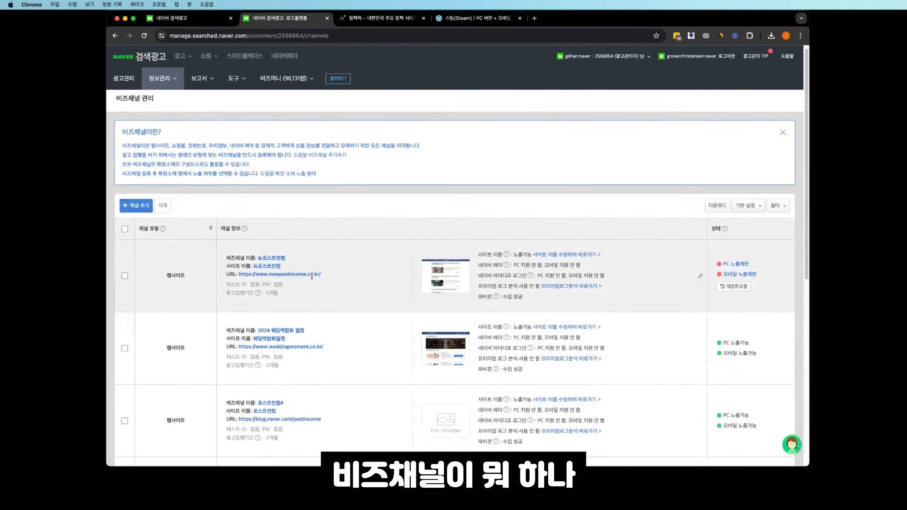
pyautogui.scroll(-5, 312, 275)
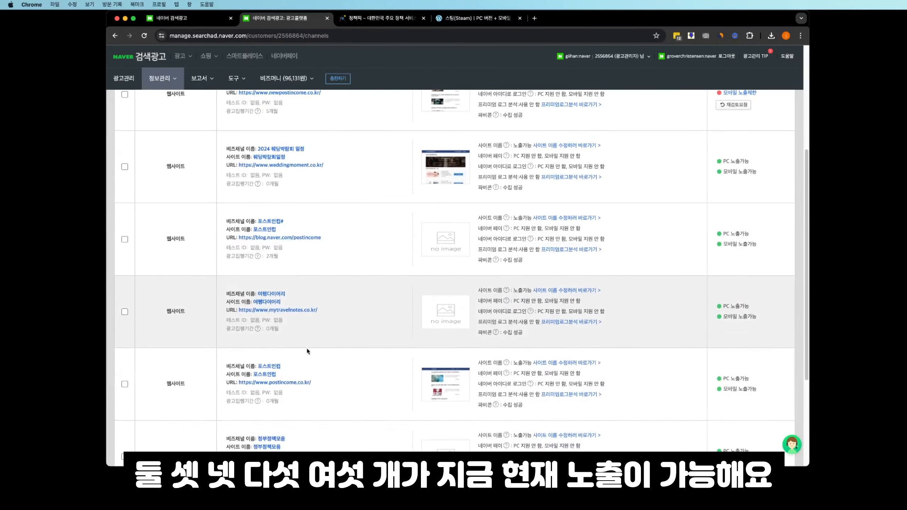
pyautogui.scroll(-3, 308, 351)
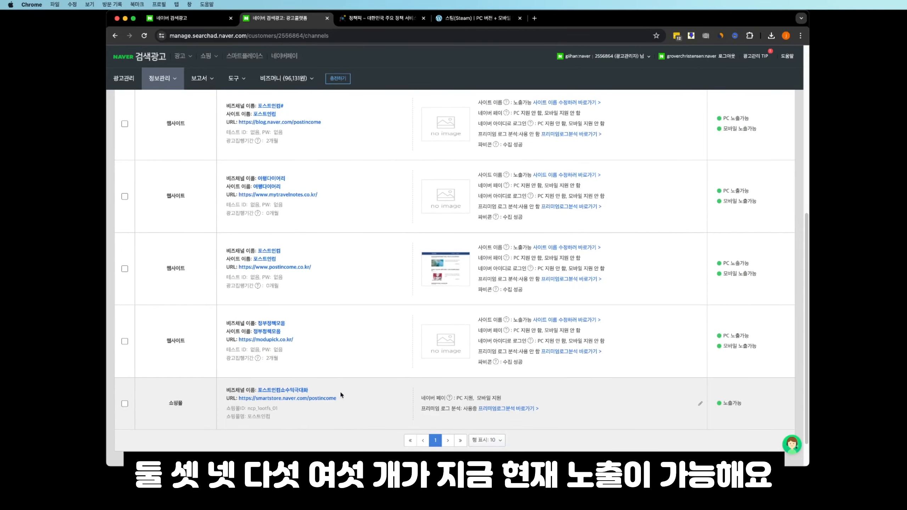
pyautogui.scroll(8, 642, 371)
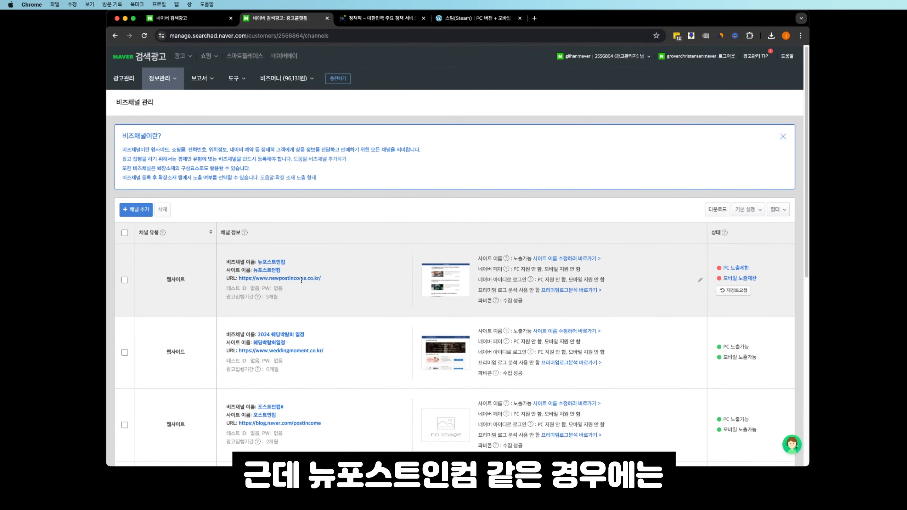
pyautogui.click(735, 267)
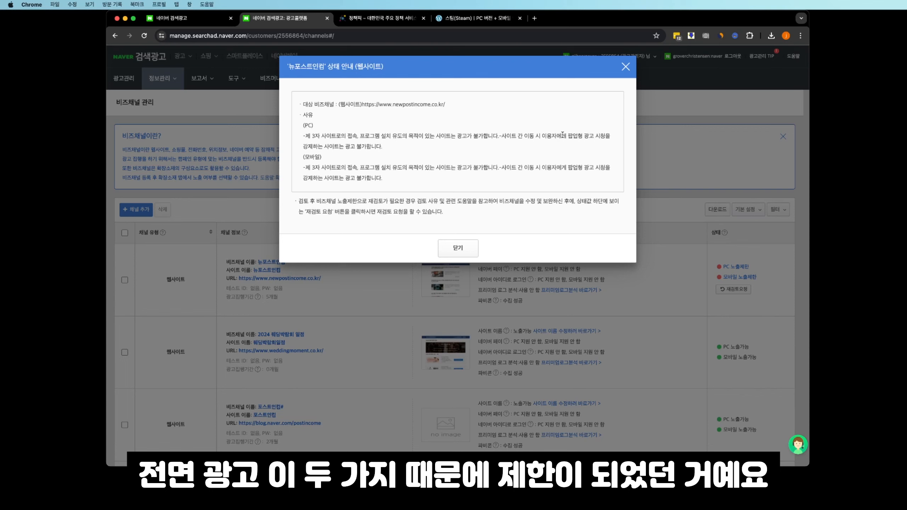
pyautogui.click(457, 252)
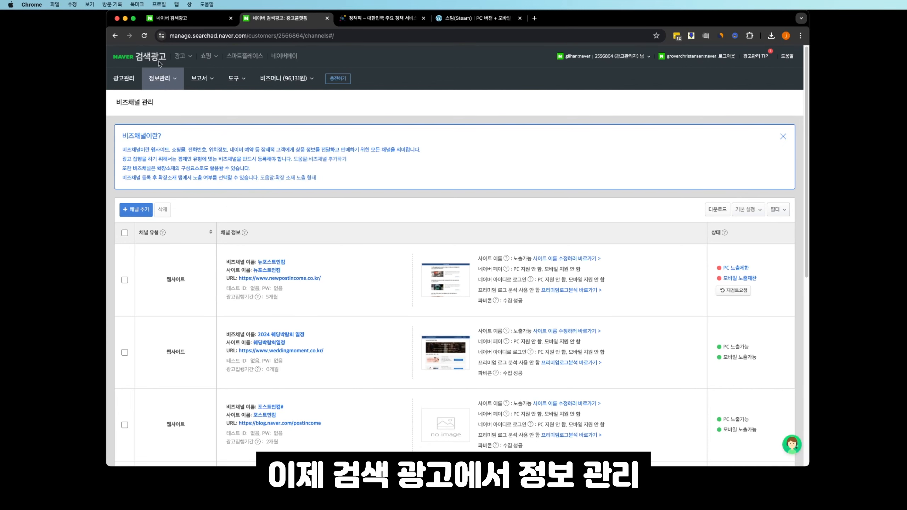
# - Reopen 비즈채널 관리 and start adding a new channel of the 웹사이트 type
pyautogui.click(171, 81)
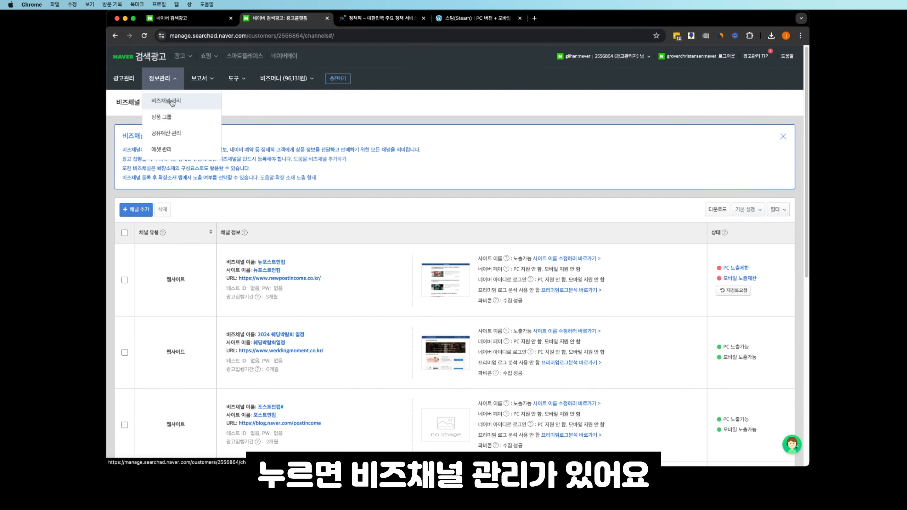
pyautogui.click(172, 101)
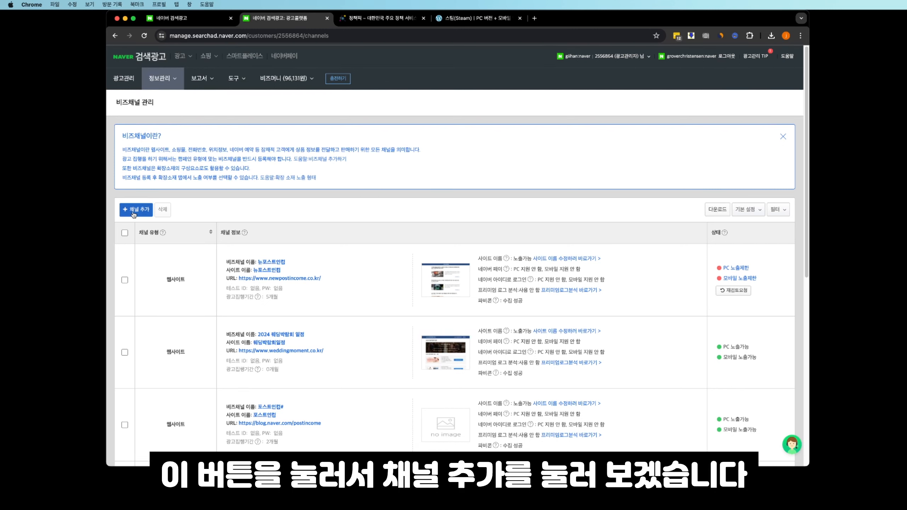
pyautogui.click(133, 213)
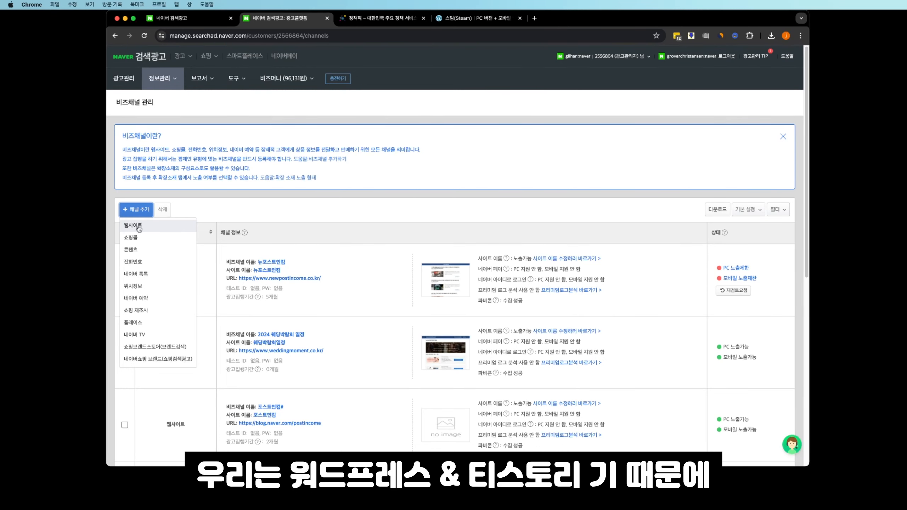
pyautogui.click(139, 226)
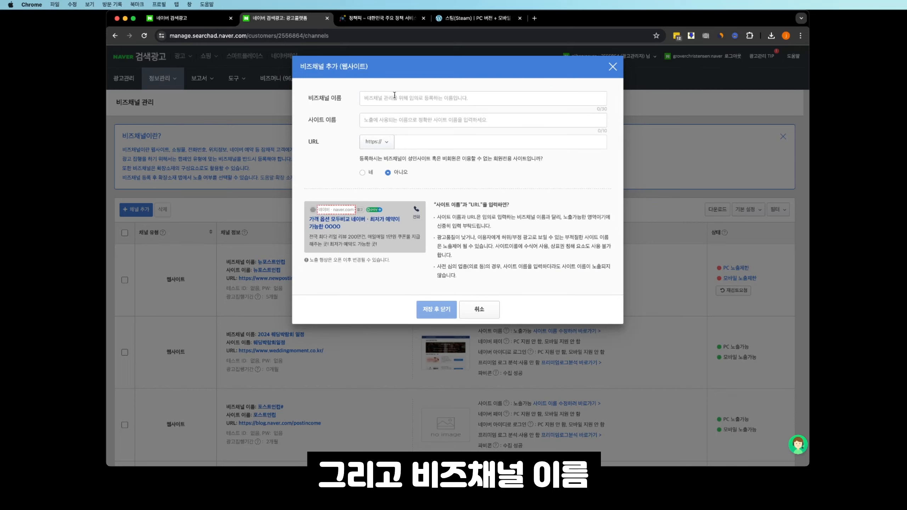
# - Enter 정책픽 as both the business channel name and the site name of the new website channel
pyautogui.click(395, 97)
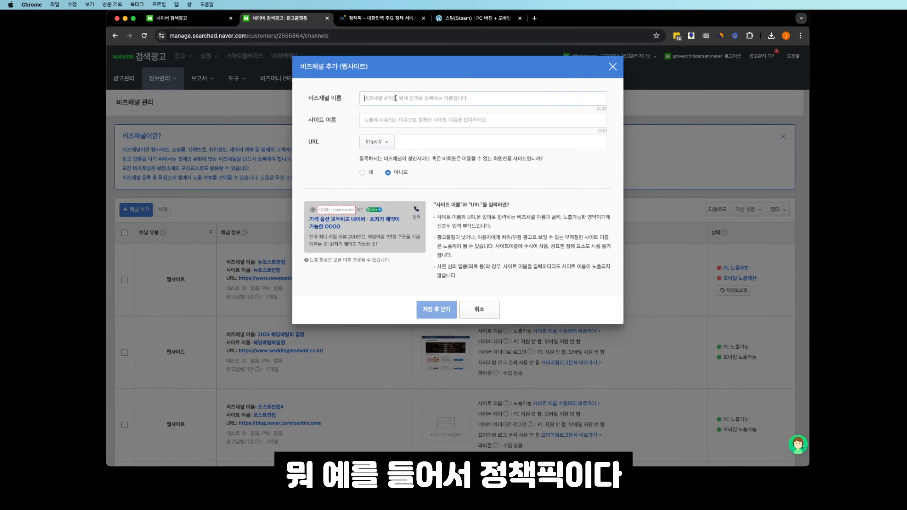
pyautogui.write('정')
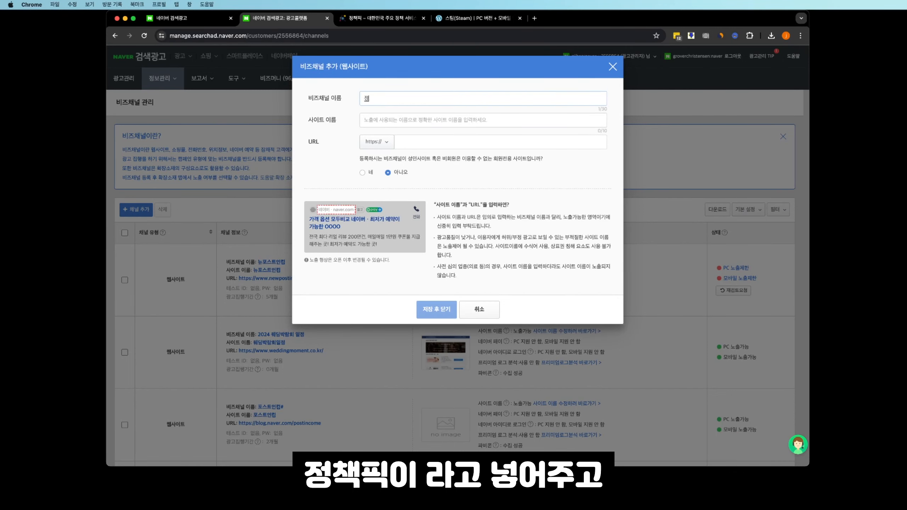
pyautogui.write('책픽')
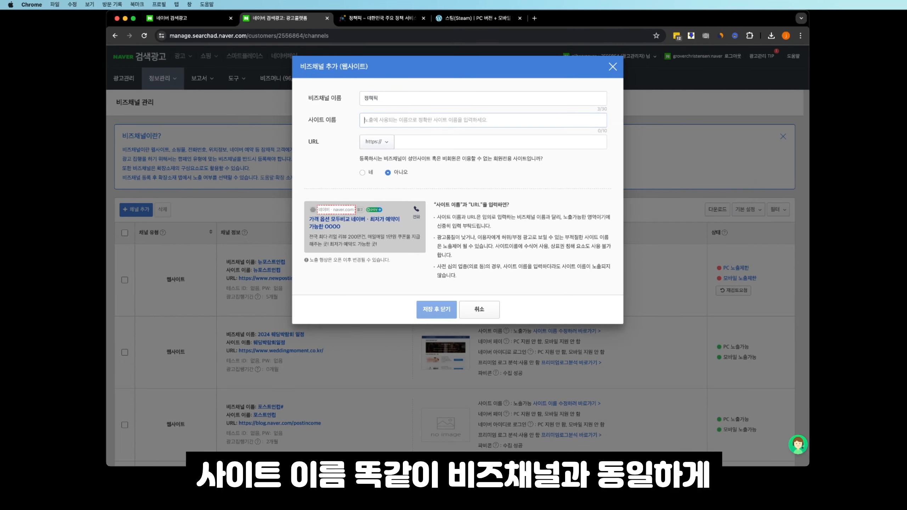
pyautogui.write('정채')
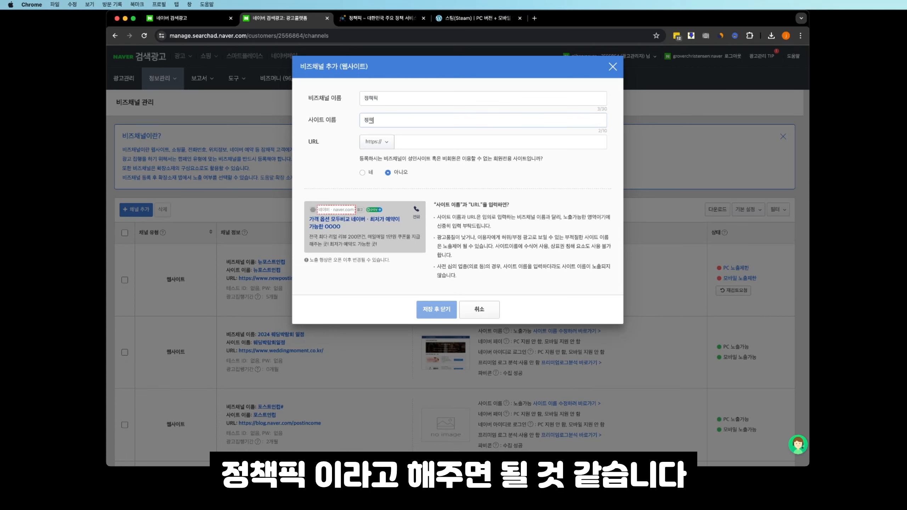
pyautogui.write('피')
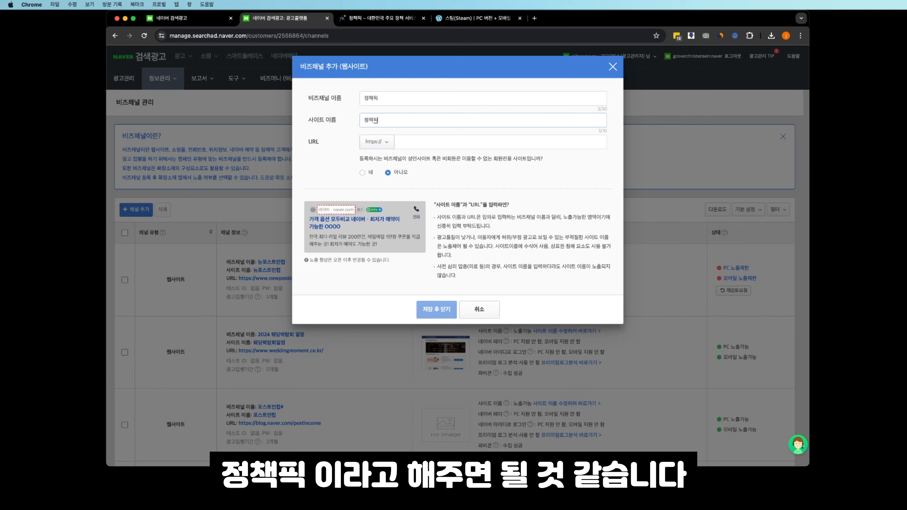
# - Copy the 정책픽 site's address into the new channel's URL as modupick.co.kr/ and check the adult or members-only site question
pyautogui.click(415, 144)
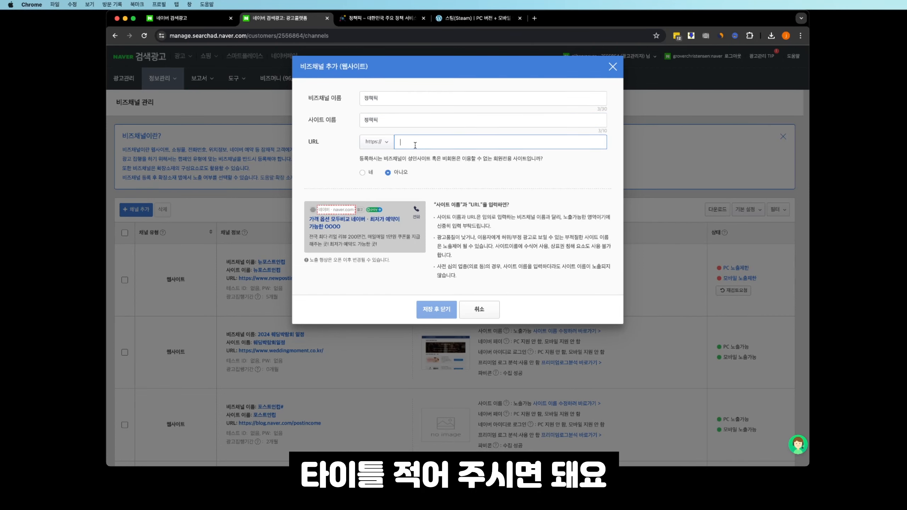
pyautogui.click(378, 17)
pyautogui.click(228, 35)
pyautogui.press('super+c')
pyautogui.click(300, 22)
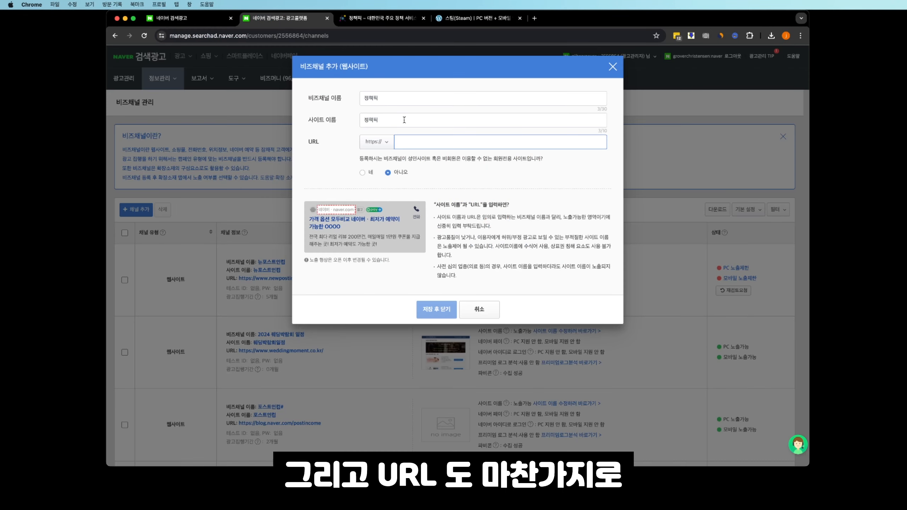
pyautogui.press('super+v')
pyautogui.tripleClick(389, 158)
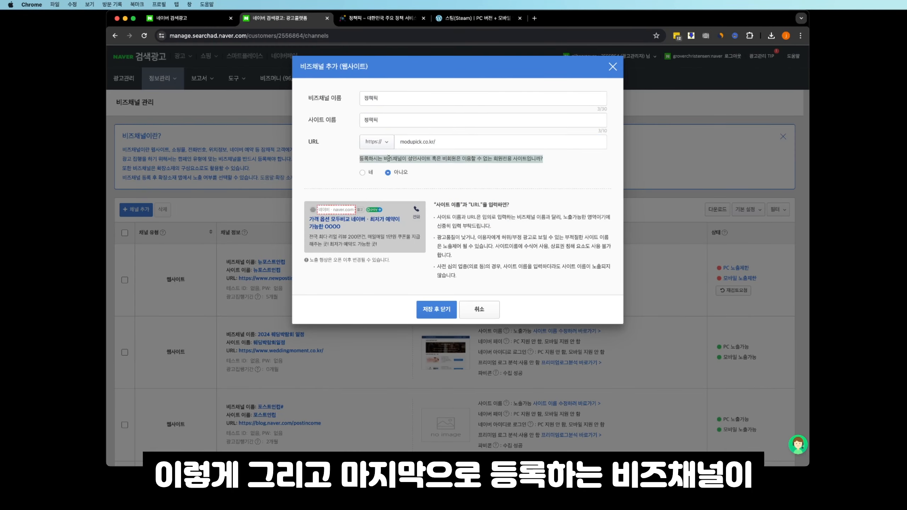
pyautogui.click(477, 161)
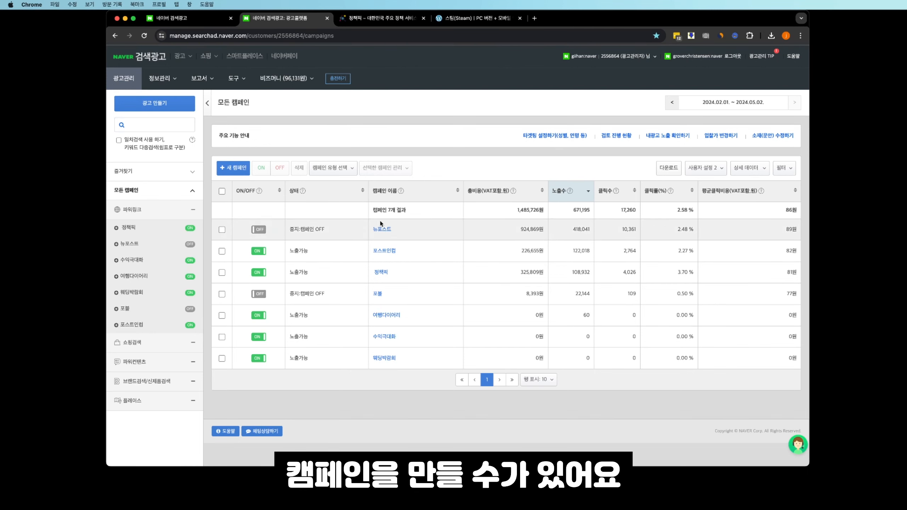
# - Start a new campaign of the 파워링크 type and name it 정책픽2024
pyautogui.click(237, 170)
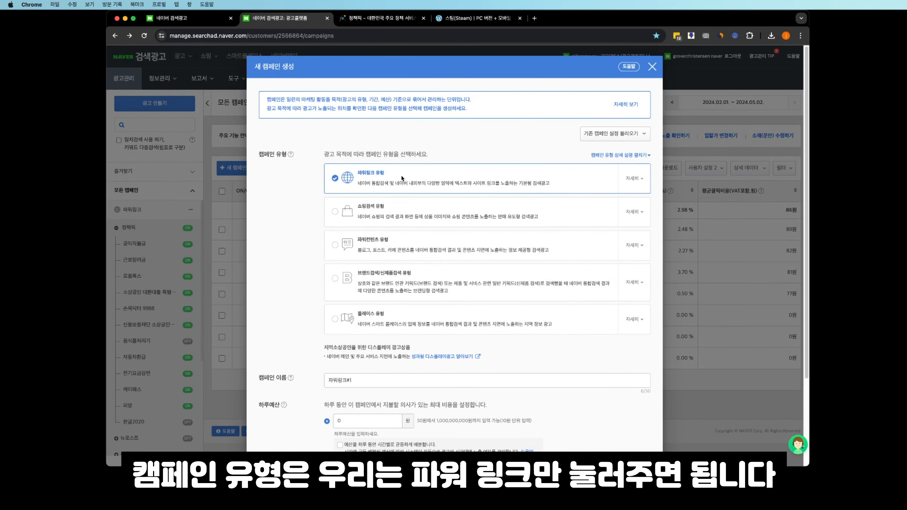
pyautogui.scroll(-3, 391, 357)
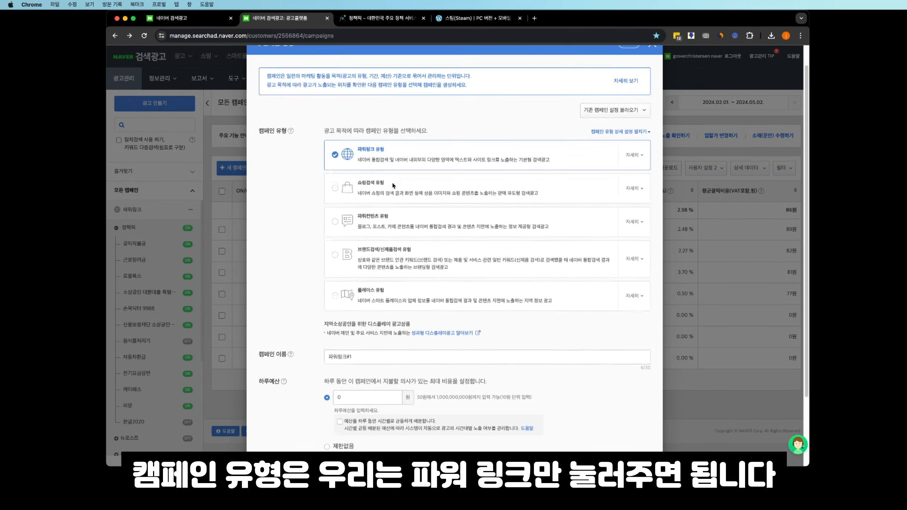
pyautogui.click(408, 327)
pyautogui.press('super+a')
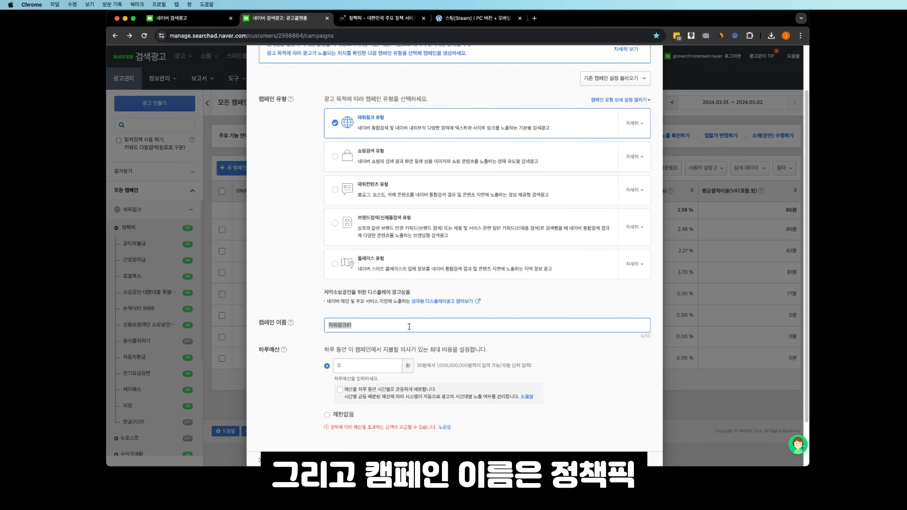
pyautogui.write('정책픽2024')
# - Set the campaign's daily budget to 50,000원, trying the 제한없음 option before returning to the fixed amount
pyautogui.scroll(-3, 388, 312)
pyautogui.click(387, 312)
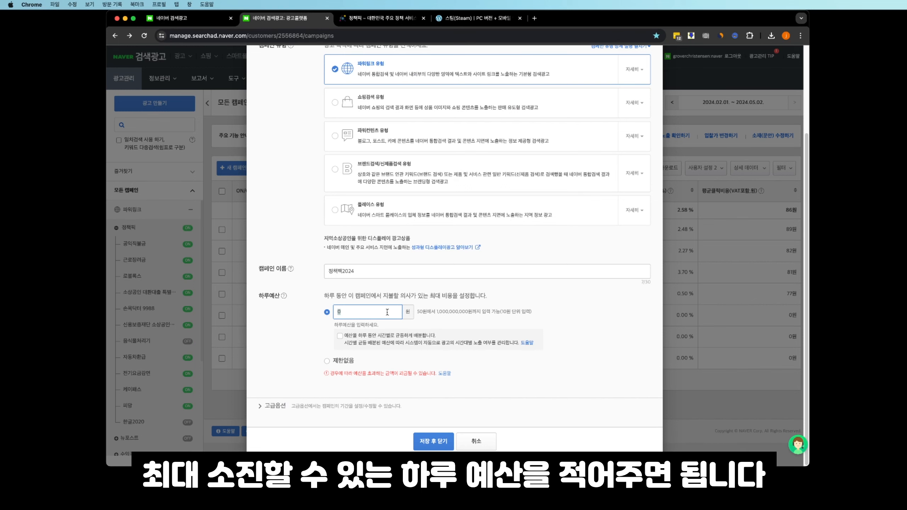
pyautogui.write('50,000')
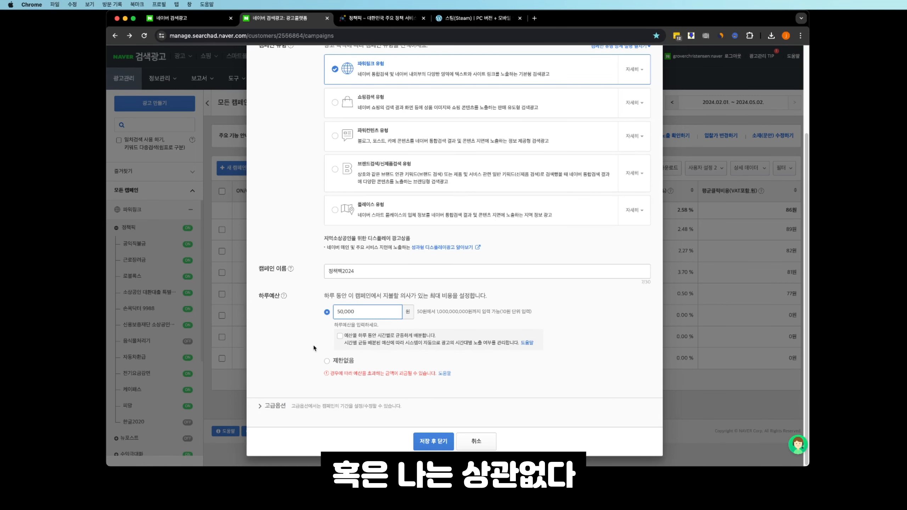
pyautogui.click(292, 345)
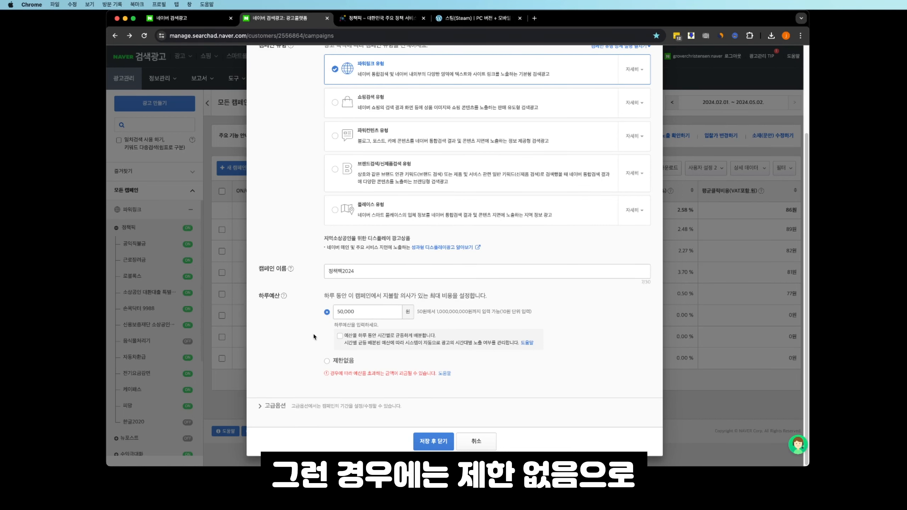
pyautogui.click(331, 362)
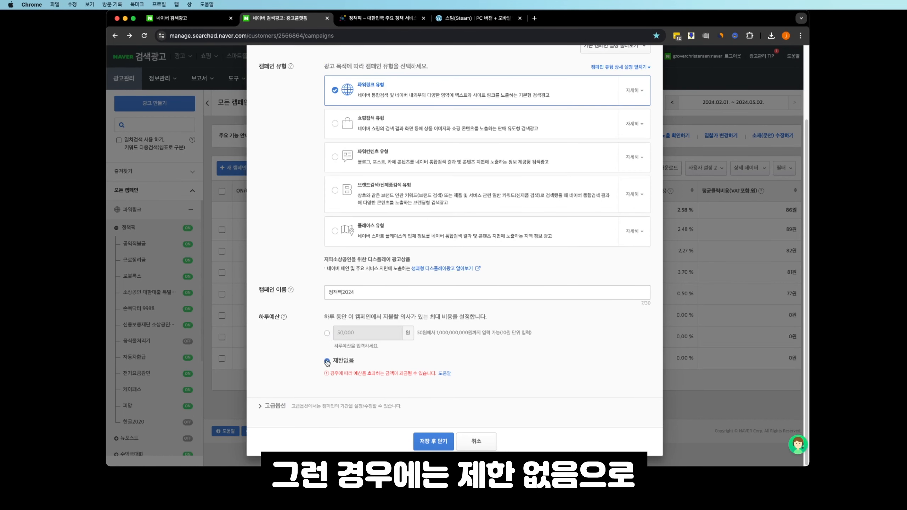
pyautogui.click(327, 333)
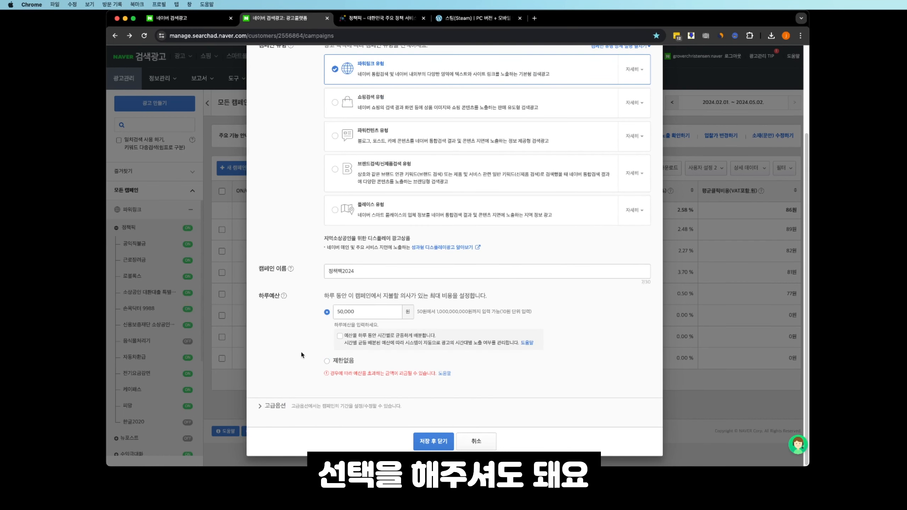
# - Expand the campaign's 고급옵션 to view the period and tracking settings, and save the campaign
pyautogui.click(269, 408)
pyautogui.scroll(-5, 303, 377)
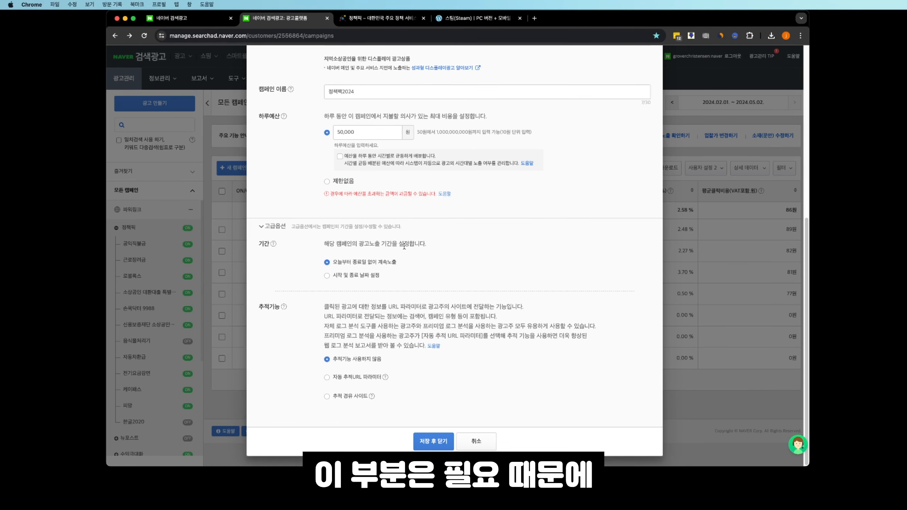
pyautogui.click(432, 445)
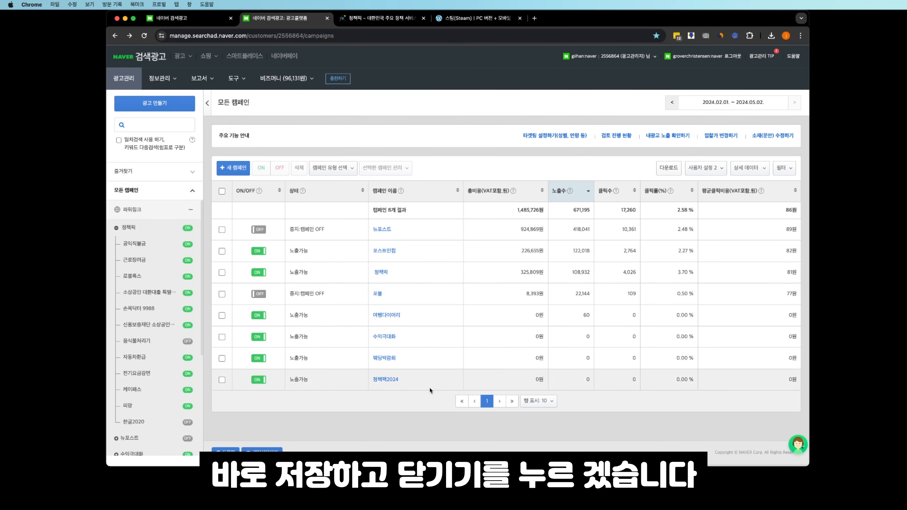
# - Open the 정책픽2024 campaign and start a new ad group, selecting its default name for replacement
pyautogui.click(397, 381)
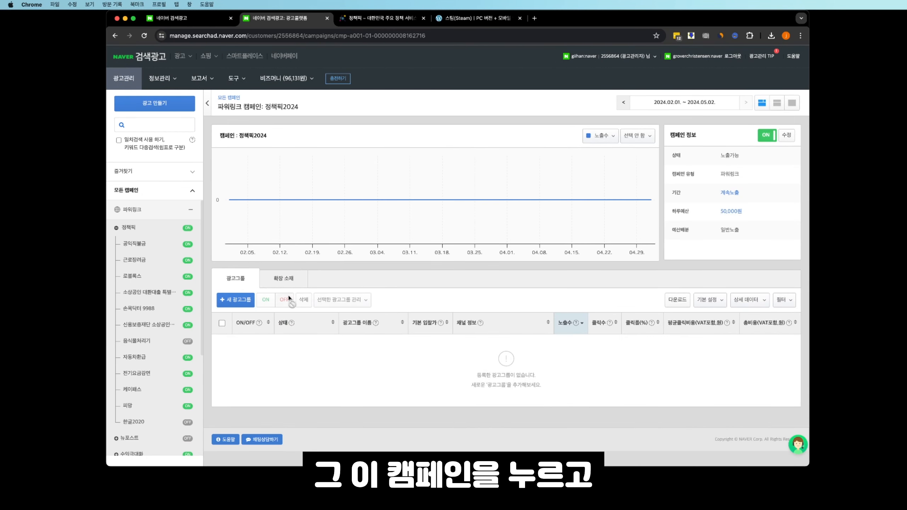
pyautogui.click(239, 302)
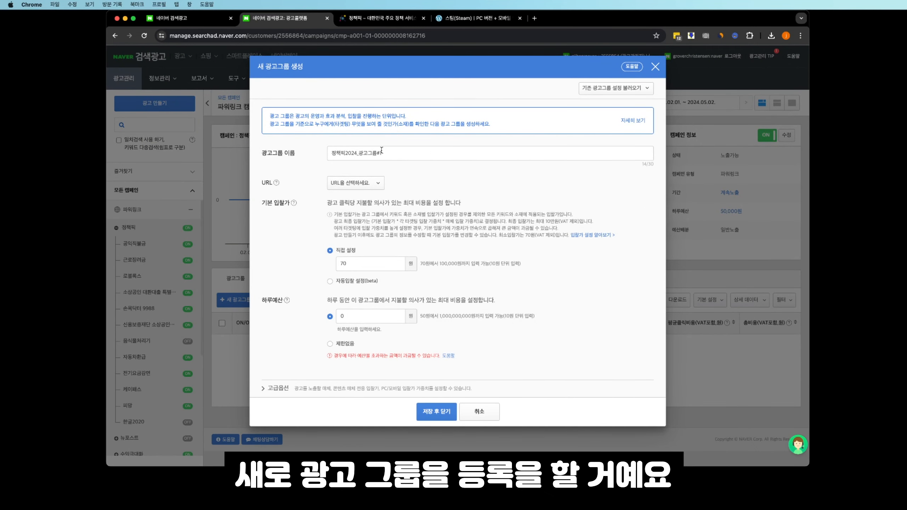
pyautogui.tripleClick(382, 151)
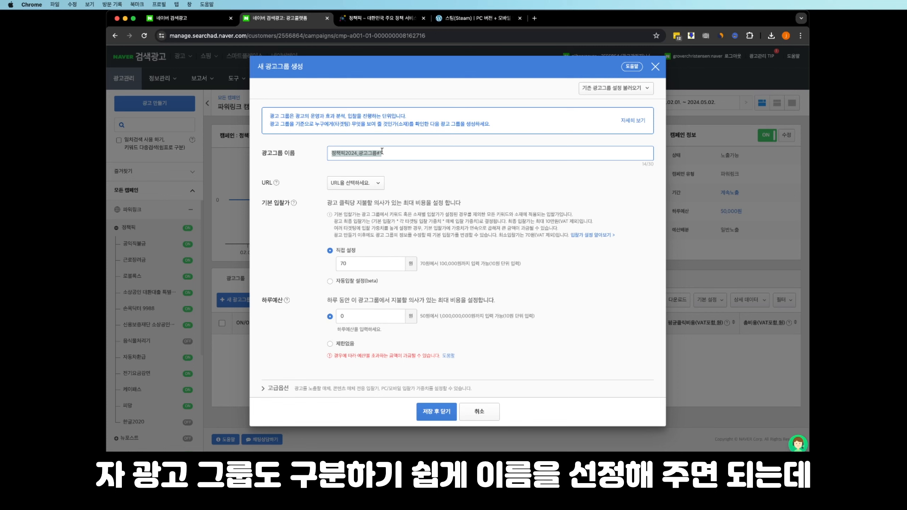
# - Open the 근로장려금 post from 정책모음 on the 정책픽 site, and return to the new ad group form
pyautogui.click(371, 17)
pyautogui.click(599, 63)
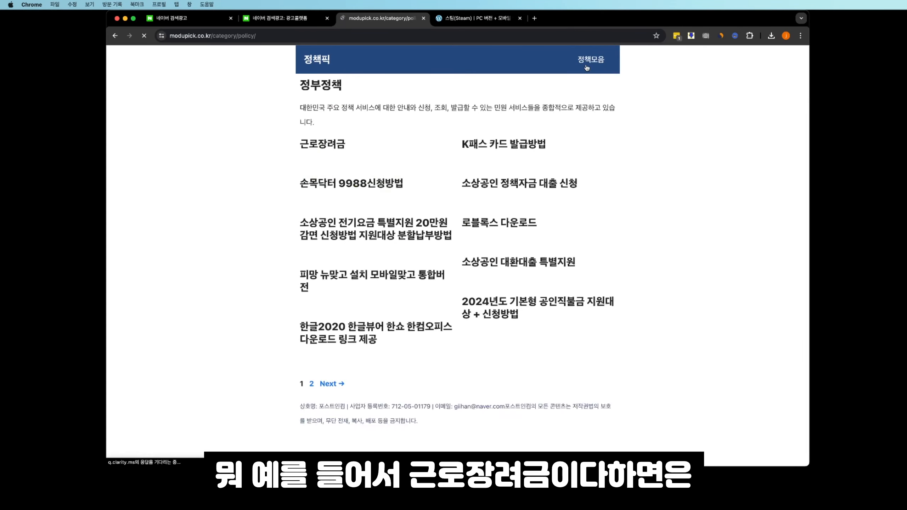
pyautogui.click(317, 144)
pyautogui.click(278, 19)
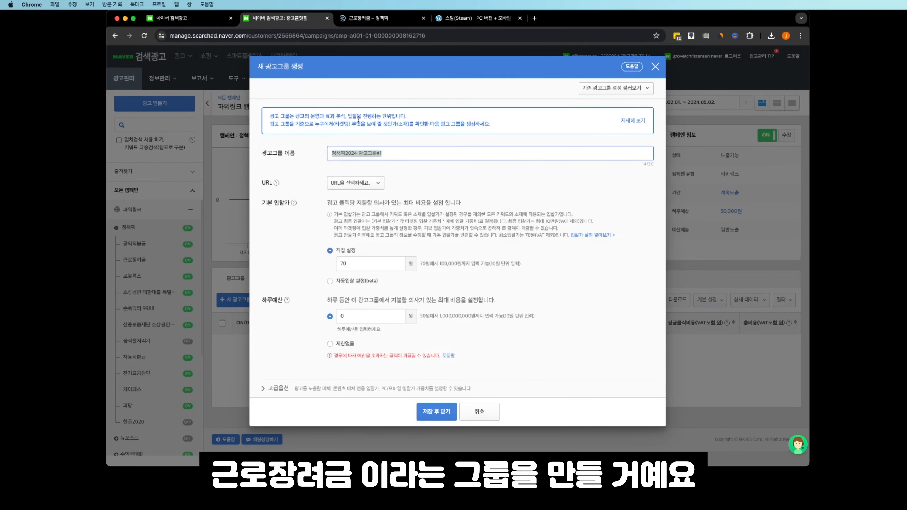
pyautogui.write('근로장려금')
pyautogui.click(378, 183)
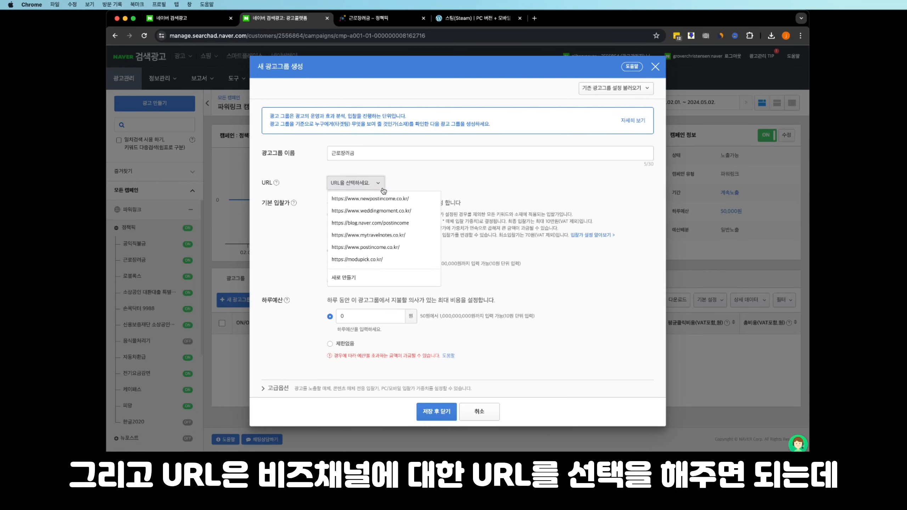
pyautogui.click(380, 261)
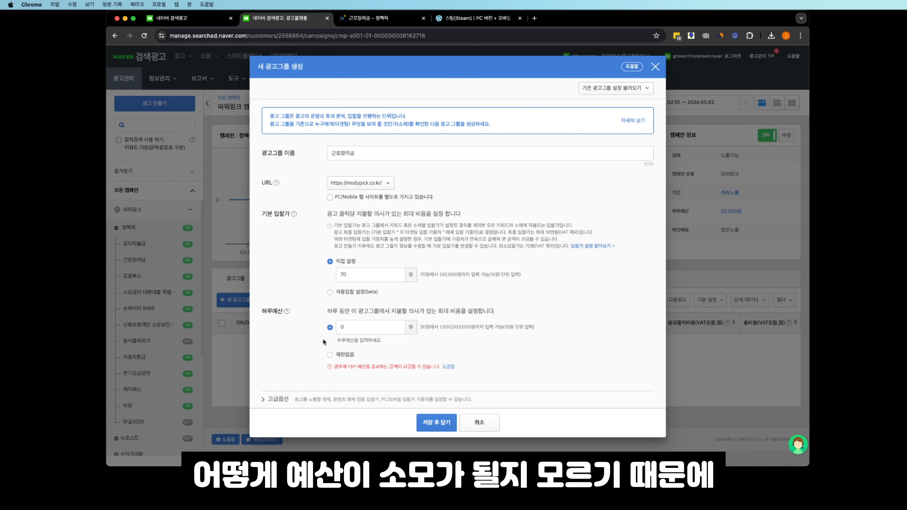
pyautogui.click(360, 327)
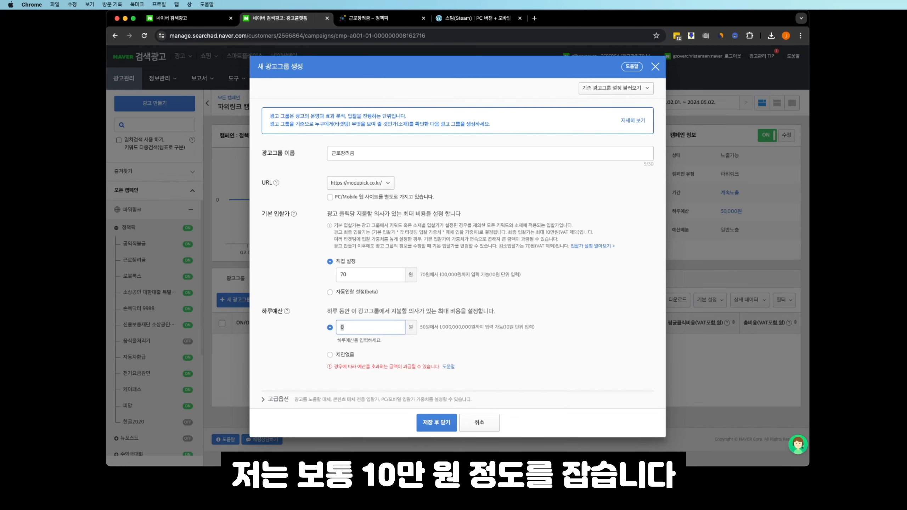
pyautogui.write('1000000')
# - Set 키워드 확장 (beta) to 확장 in the ad group's 고급옵션 and save the ad group
pyautogui.click(276, 399)
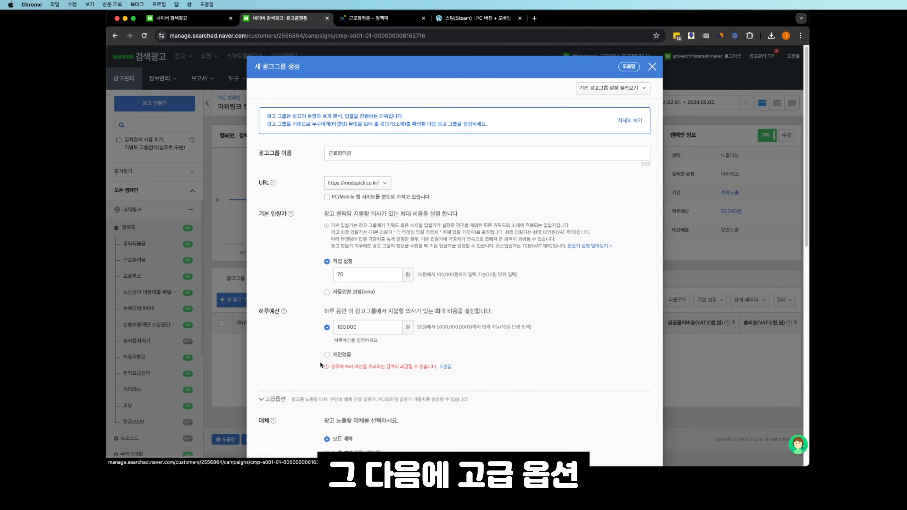
pyautogui.scroll(-6, 316, 346)
pyautogui.scroll(-2, 313, 333)
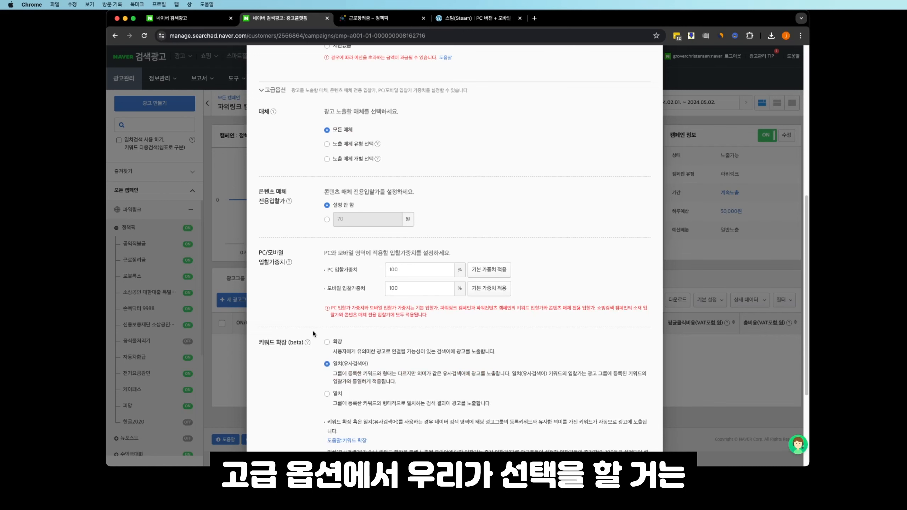
pyautogui.click(326, 338)
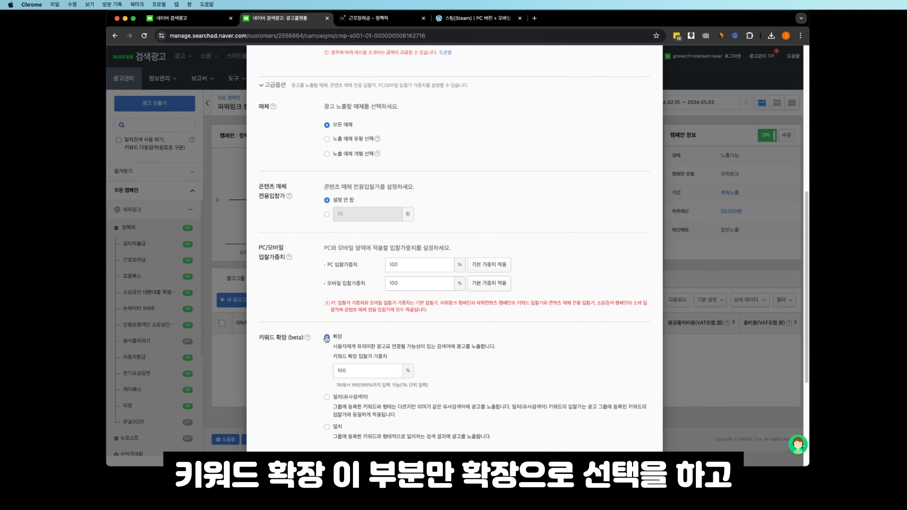
pyautogui.scroll(-2, 316, 351)
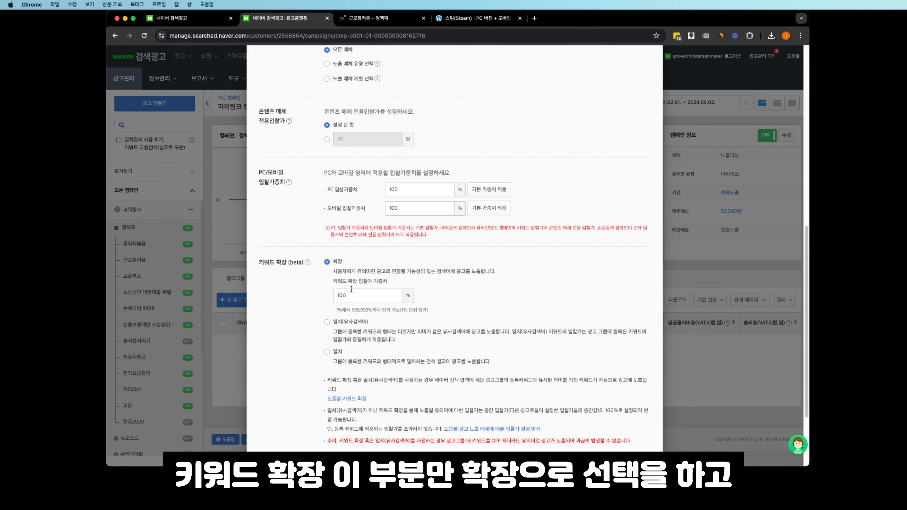
pyautogui.scroll(-3, 351, 289)
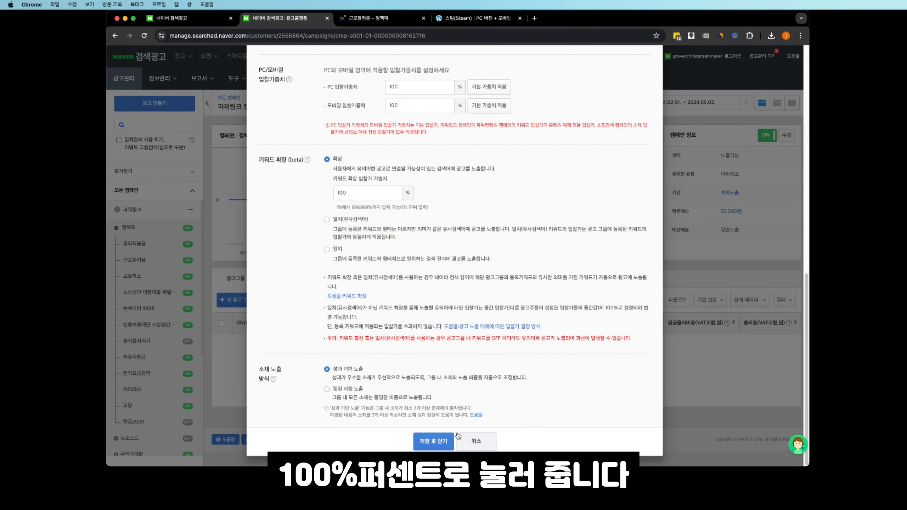
pyautogui.click(434, 441)
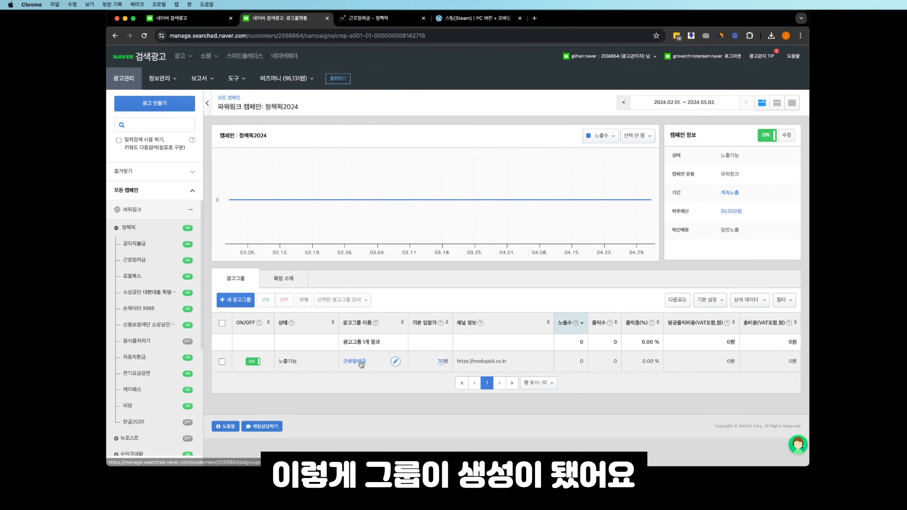
# - Open the 근로장려금 ad group and view its 소재 and 확장 소재 lists
pyautogui.click(359, 362)
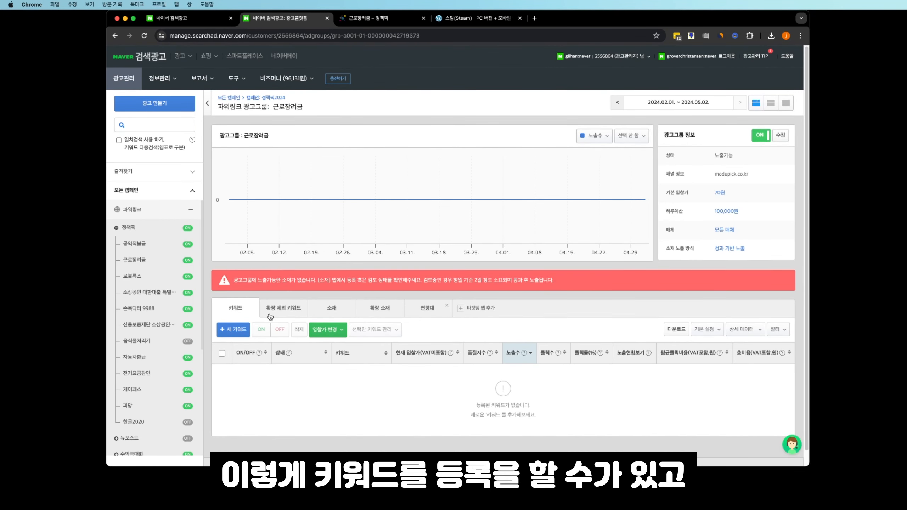
pyautogui.click(346, 315)
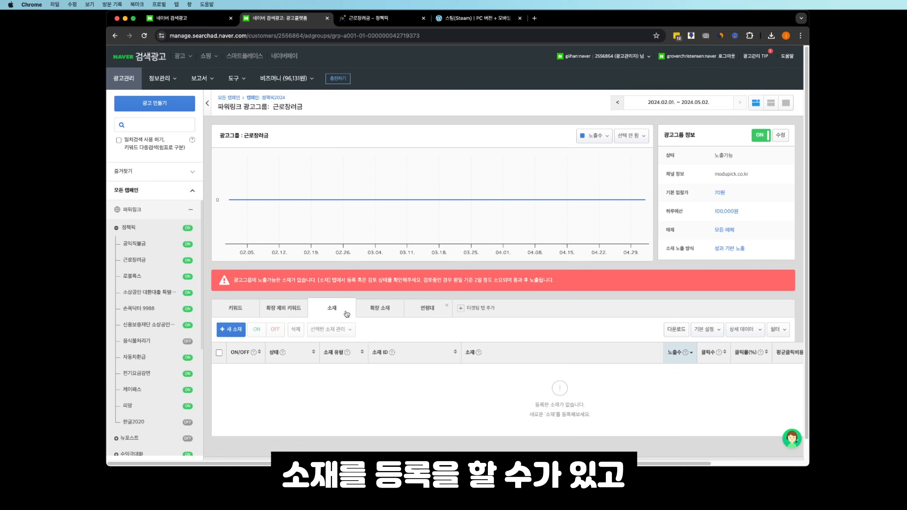
pyautogui.click(388, 313)
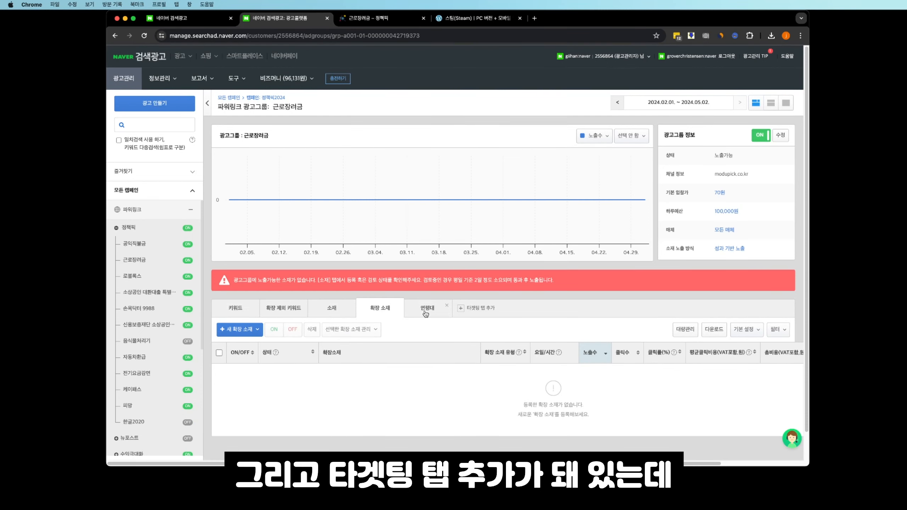
# - Remove the 연령대 targeting view from the ad group and add it back
pyautogui.click(446, 305)
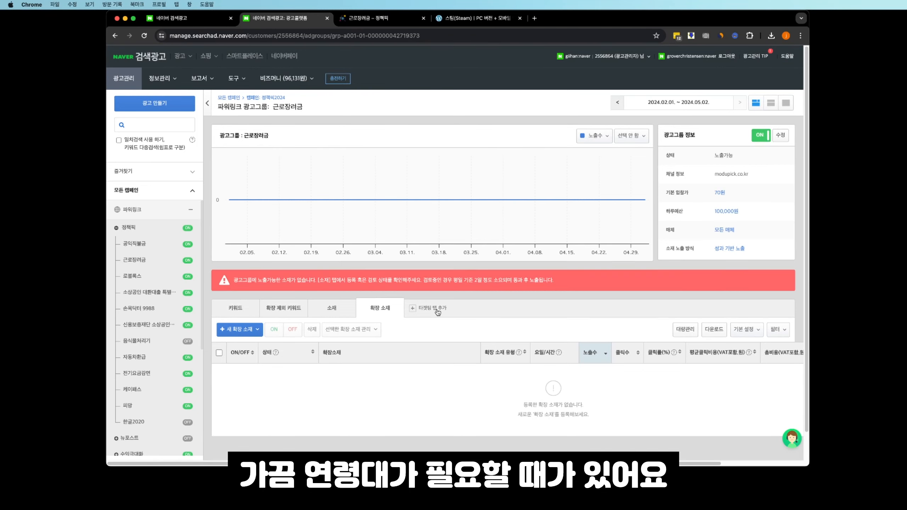
pyautogui.click(437, 312)
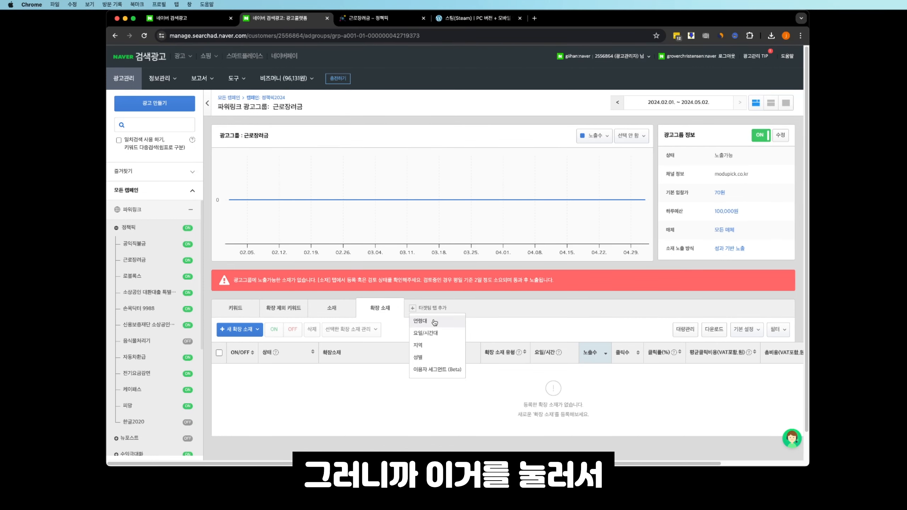
pyautogui.click(432, 317)
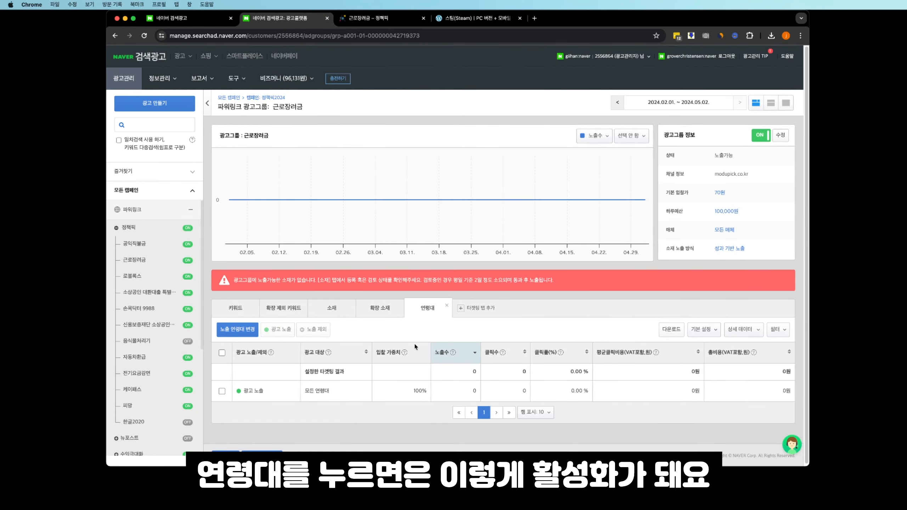
# - Start a new 단일형 소재 in the 근로장려금 ad group and title it 근로장려금 신청방법
pyautogui.click(331, 307)
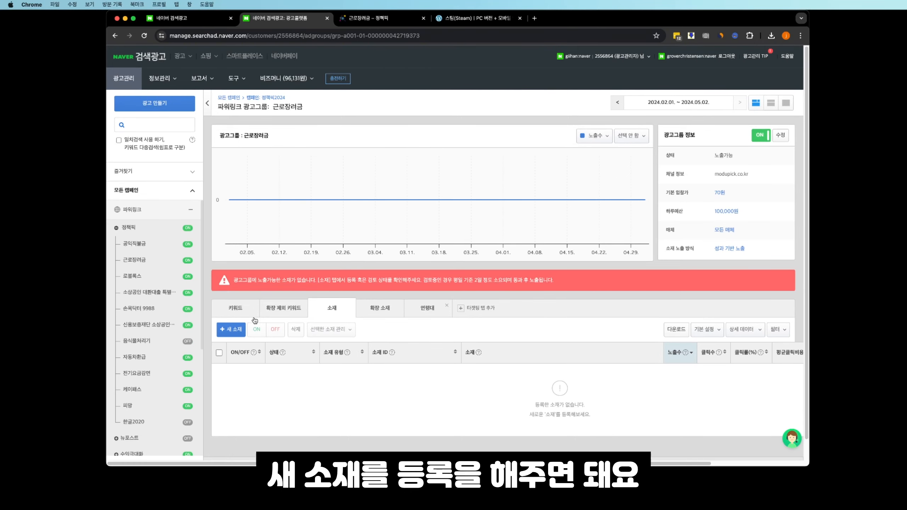
pyautogui.click(231, 329)
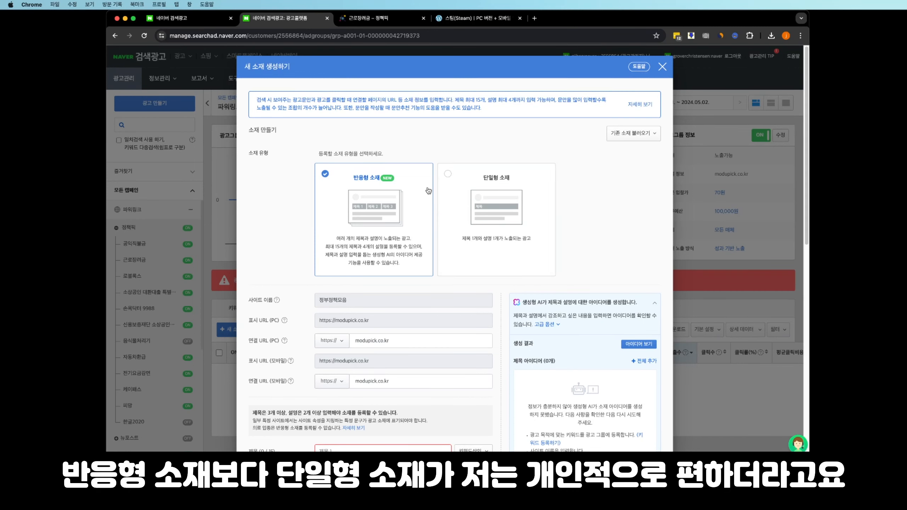
pyautogui.click(494, 179)
pyautogui.scroll(-4, 417, 341)
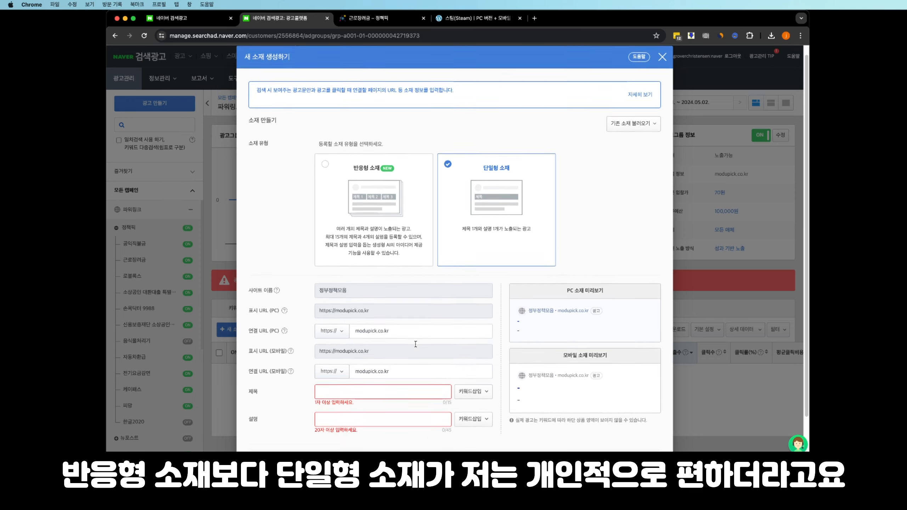
pyautogui.click(413, 337)
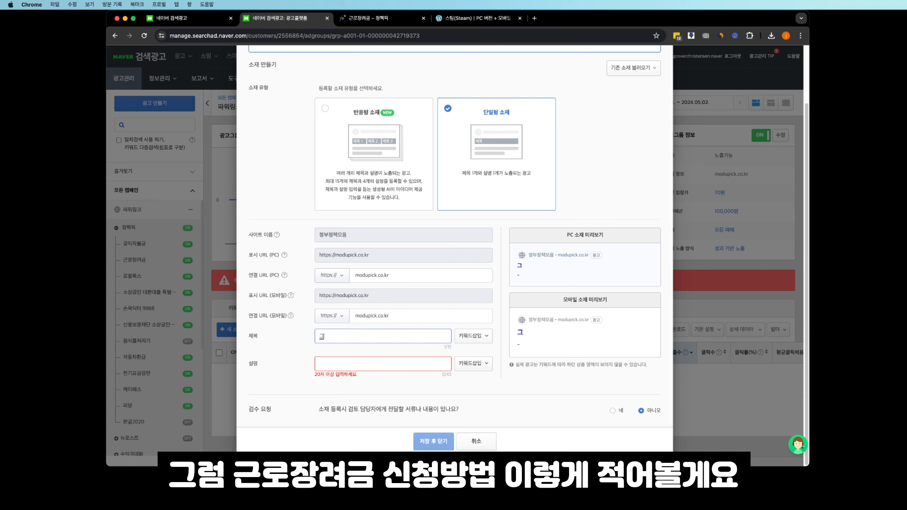
pyautogui.write('근로장려금 신청방법')
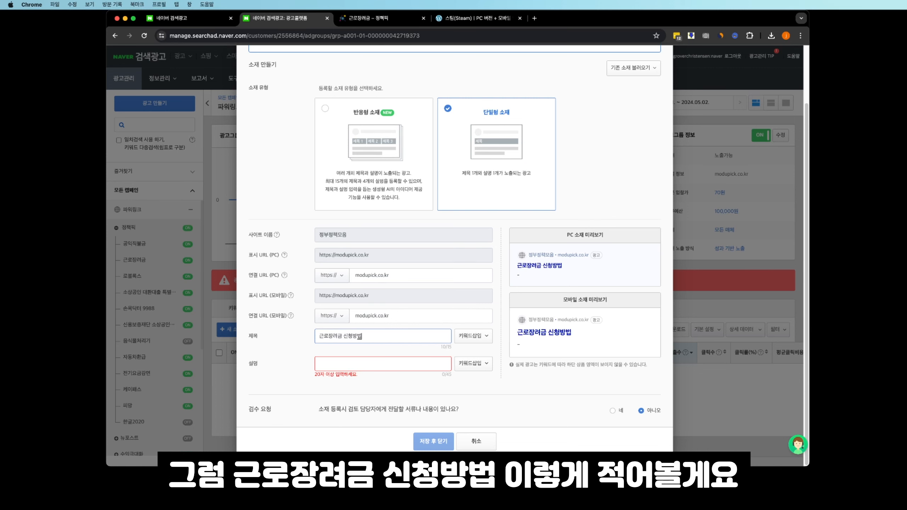
# - Enter 근로장려금 신청방법 및 조건 지급시기 누리집 안내 as the ad's description
pyautogui.click(372, 364)
pyautogui.write('근로장력')
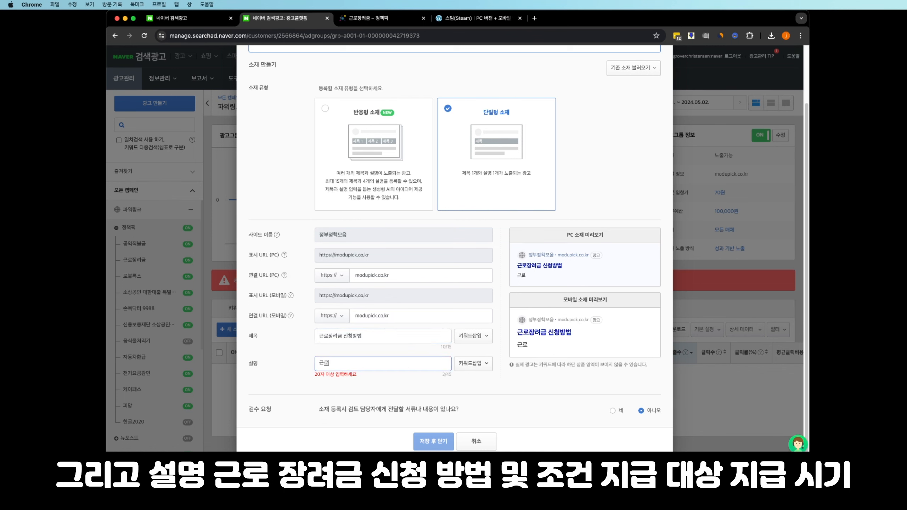
pyautogui.write('금 신청방법')
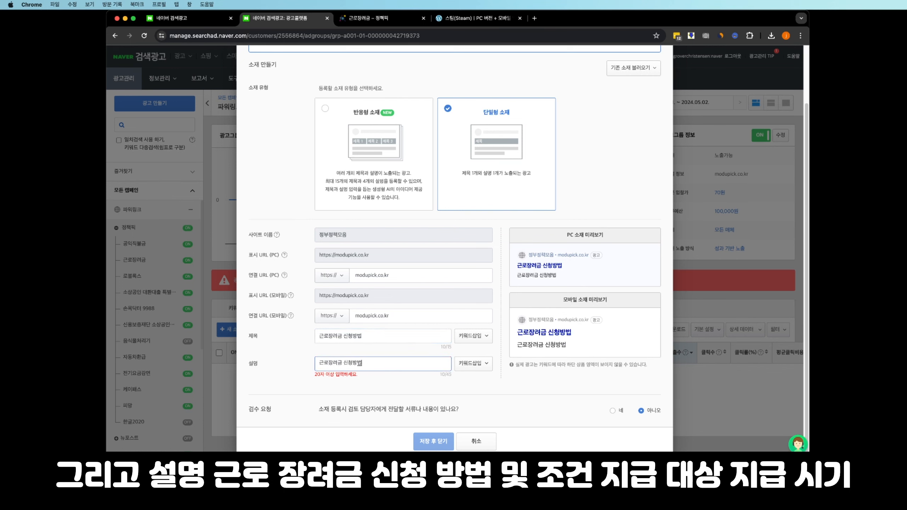
pyautogui.write(' 및 조건 지급대상')
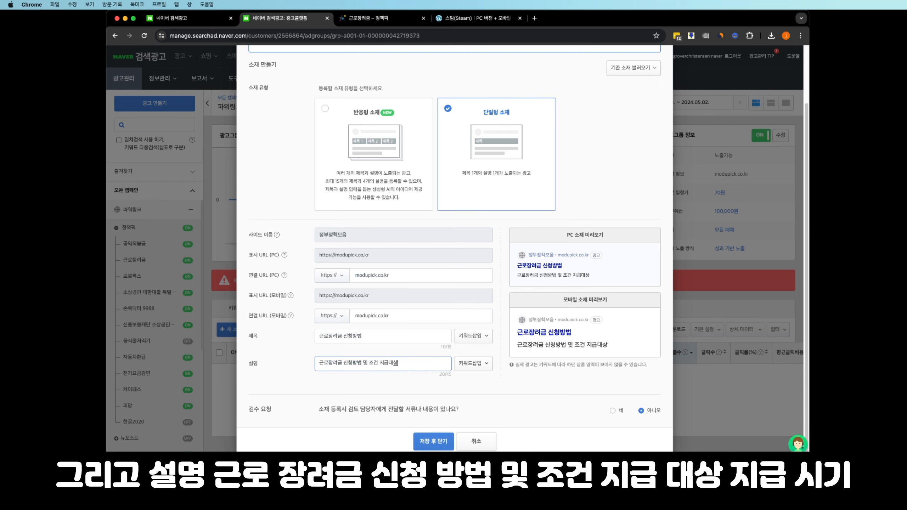
pyautogui.press('BackSpace')
pyautogui.write('시기')
pyautogui.write('누리집 안내')
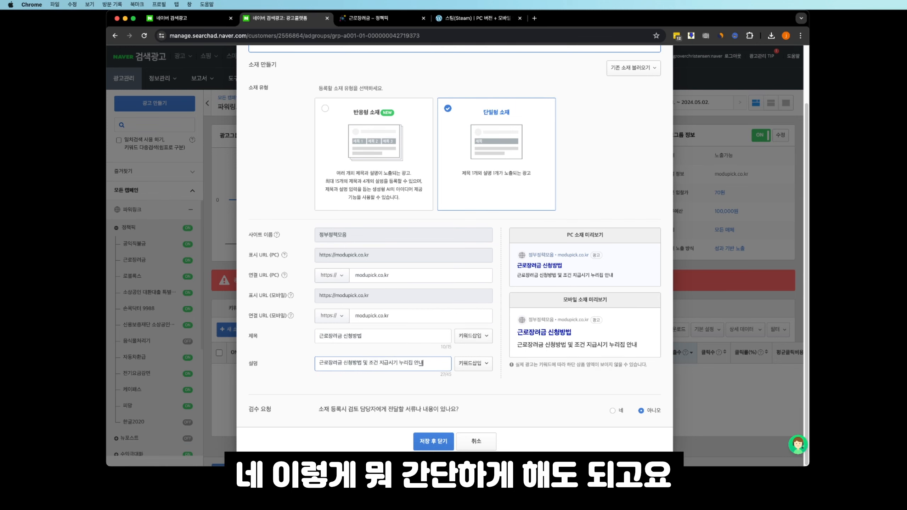
# - Search Naver for the ad title 근로장려금 신청방법, examine the competing 파워링크 ads, and return to the ad form
pyautogui.tripleClick(367, 340)
pyautogui.hotkey('ctrl', 'c')
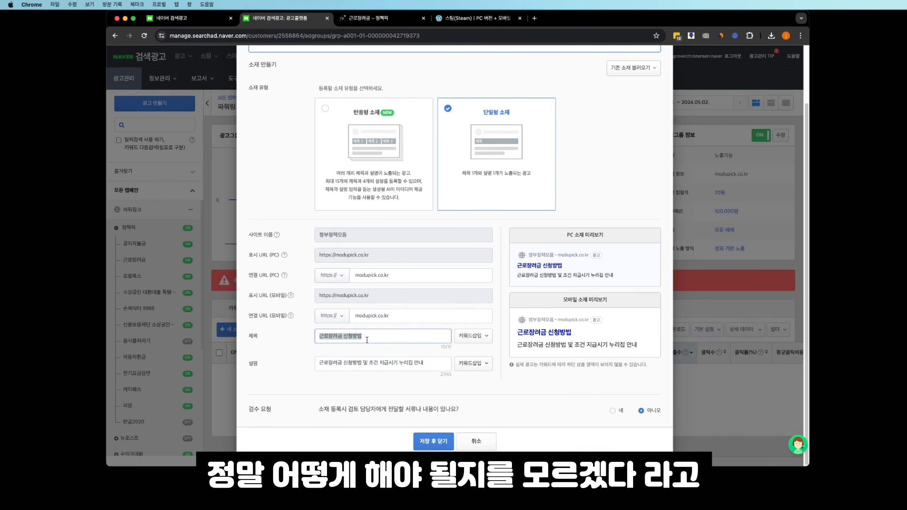
pyautogui.click(535, 18)
pyautogui.write('naver')
pyautogui.press('Return')
pyautogui.hotkey('ctrl', 'v')
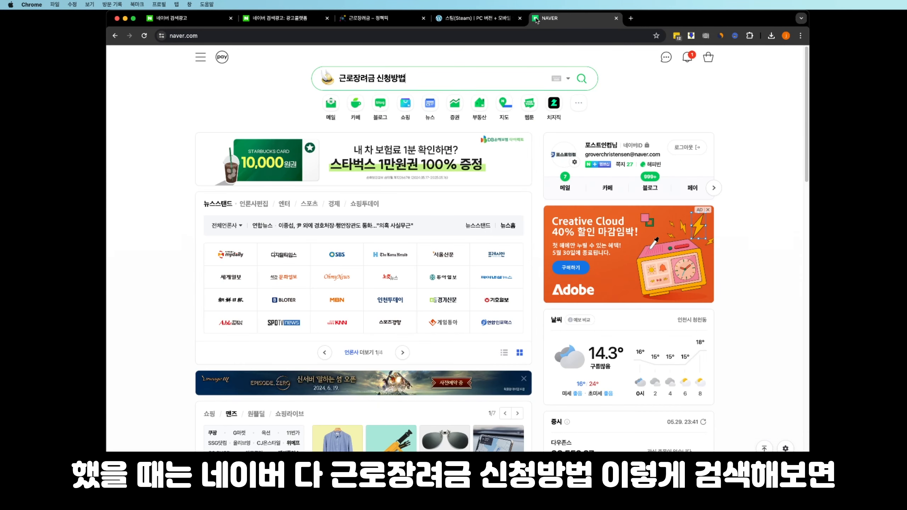
pyautogui.press('Return')
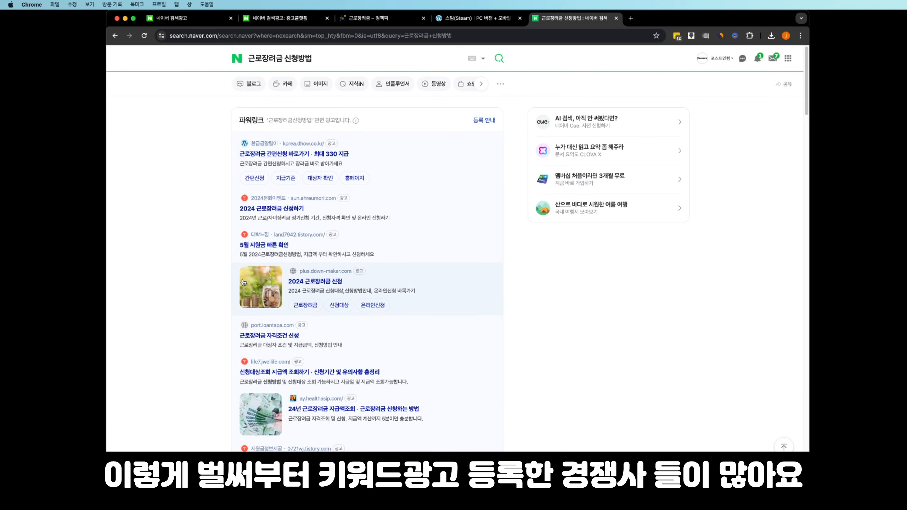
pyautogui.scroll(-5, 243, 283)
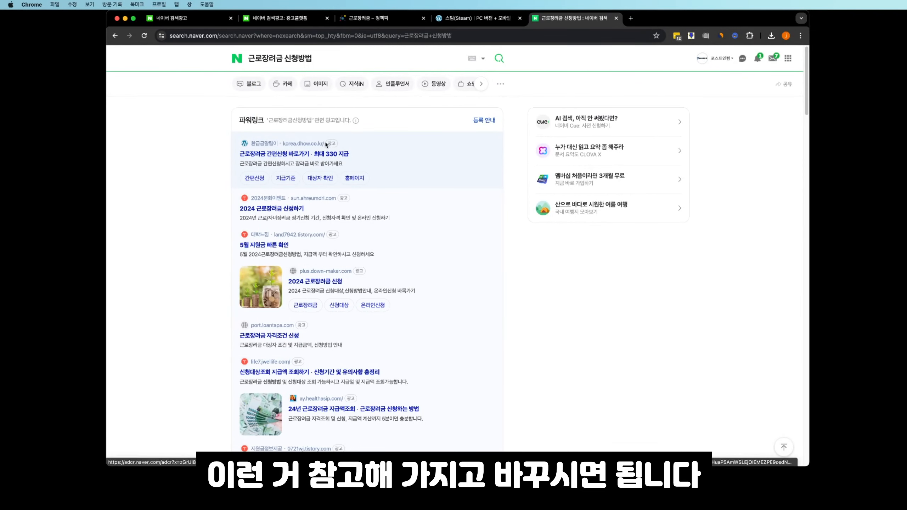
pyautogui.click(461, 18)
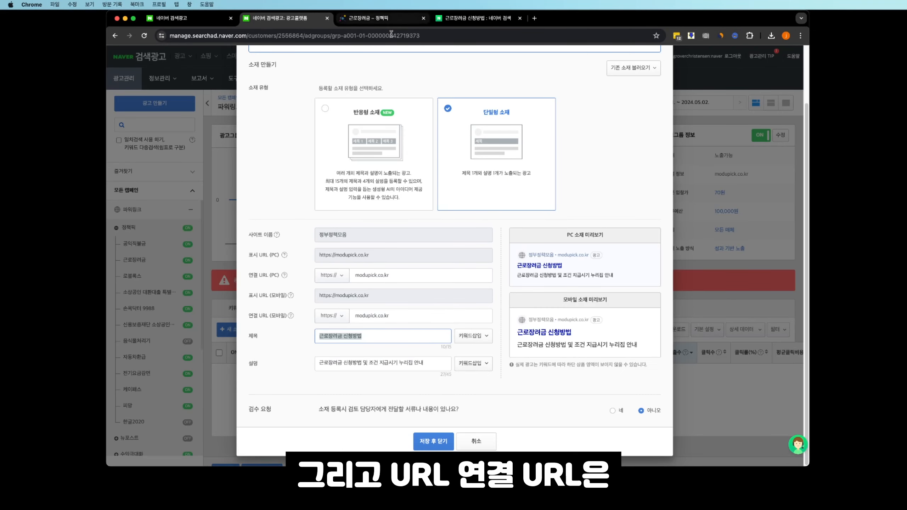
# - Replace both the PC and mobile 연결 URL with the address copied from the 근로장려금 post on the 정책픽 site
pyautogui.click(394, 317)
pyautogui.click(369, 18)
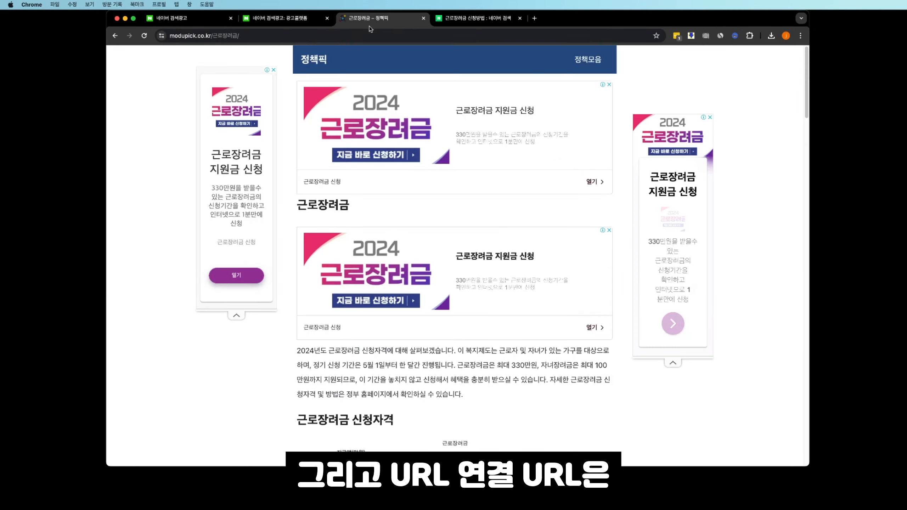
pyautogui.click(278, 33)
pyautogui.press('super+c')
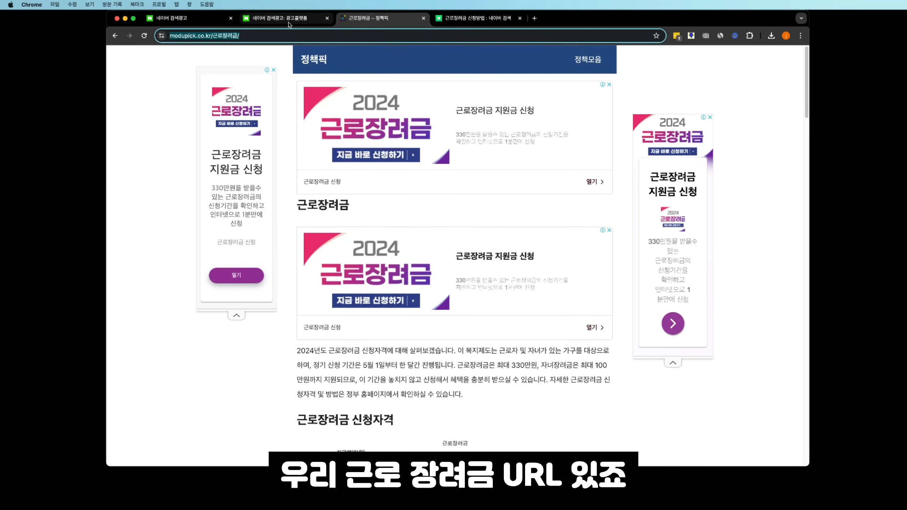
pyautogui.click(285, 18)
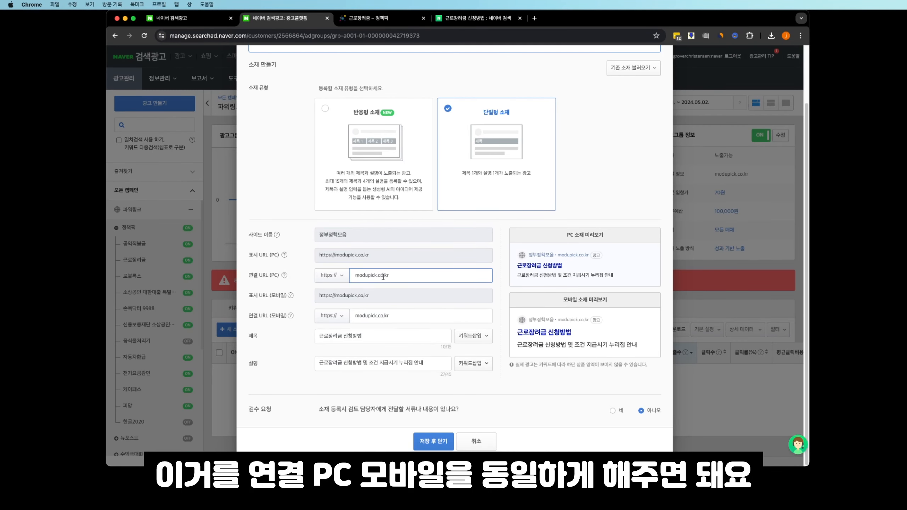
pyautogui.press('super+a')
pyautogui.press('super+v')
pyautogui.click(394, 315)
pyautogui.press('super+a')
pyautogui.press('super+v')
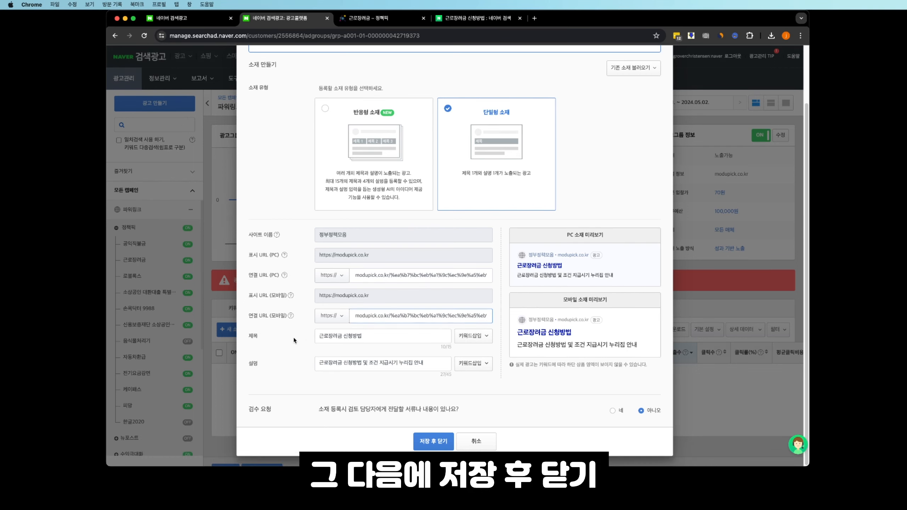
# - Save the new ad and open its 검토 진행 현황 page
pyautogui.click(434, 442)
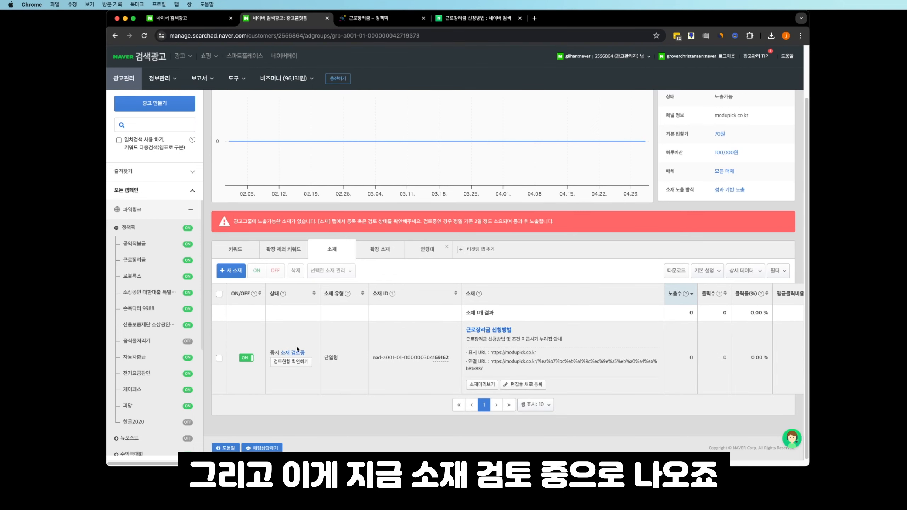
pyautogui.click(291, 362)
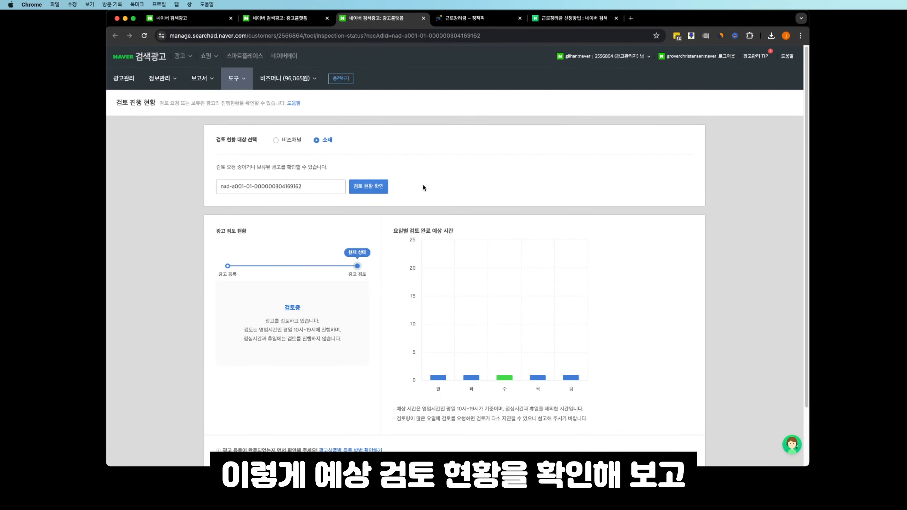
# - Close the review status page, refresh the 근로장려금 ad group, and check the new ad's status
pyautogui.press('super+w')
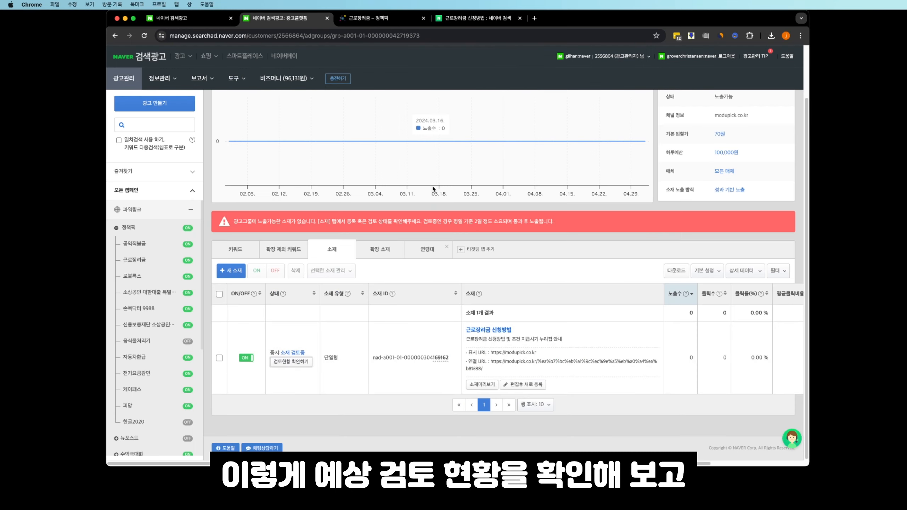
pyautogui.press('super+r')
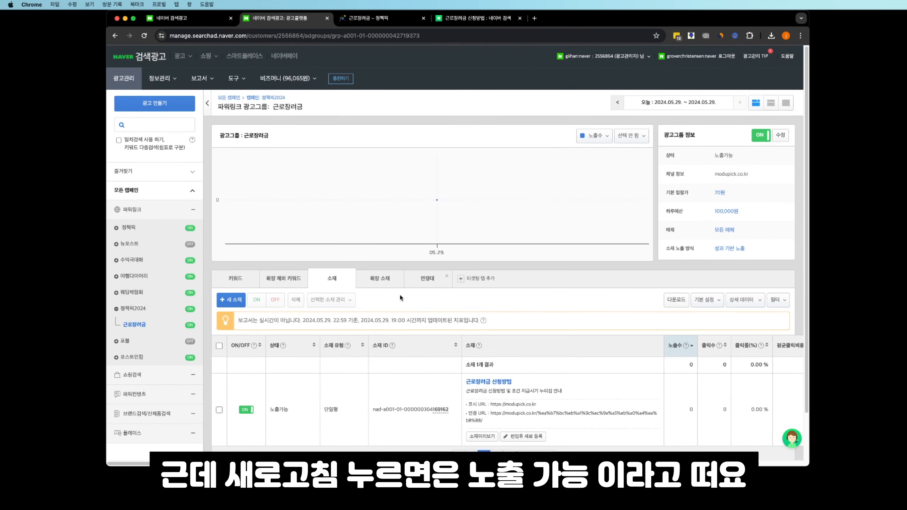
pyautogui.scroll(-1, 411, 311)
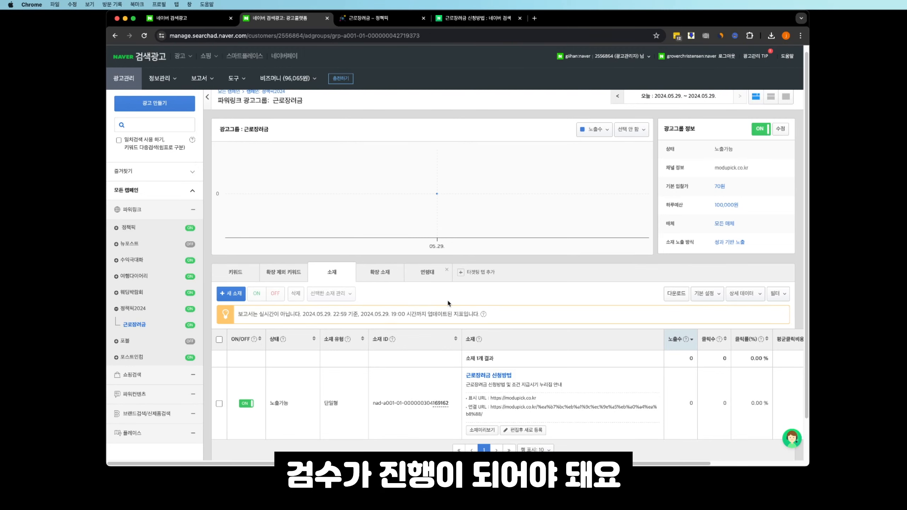
# - Start creating new keywords for the ad group, look up 근로장려금 by keyword, and add it to the selected keywords
pyautogui.click(253, 279)
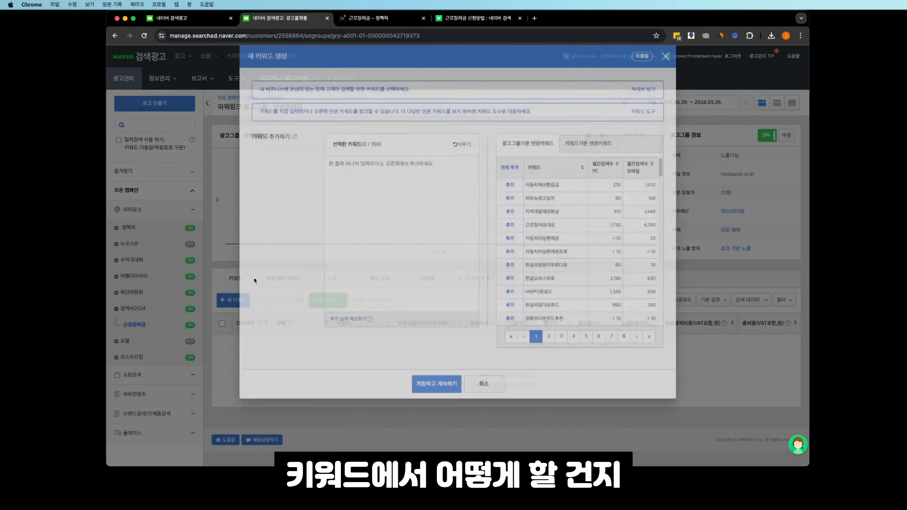
pyautogui.click(600, 160)
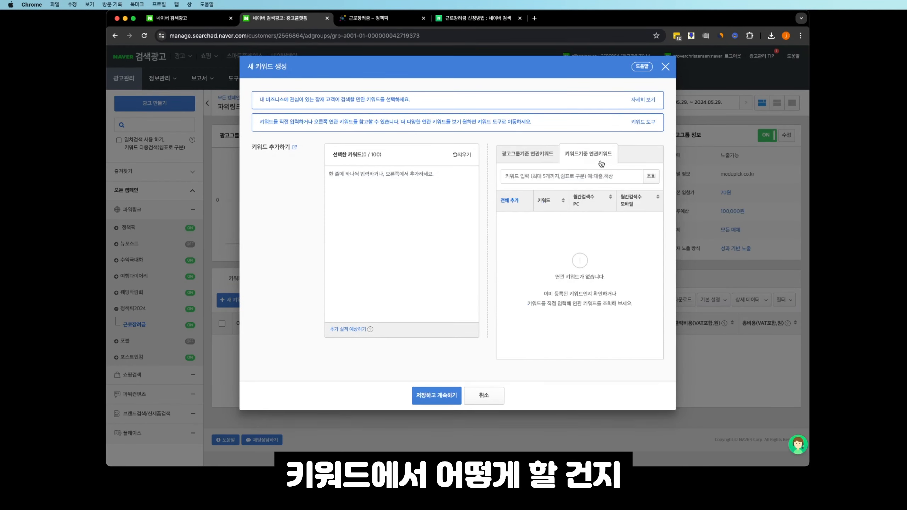
pyautogui.click(531, 163)
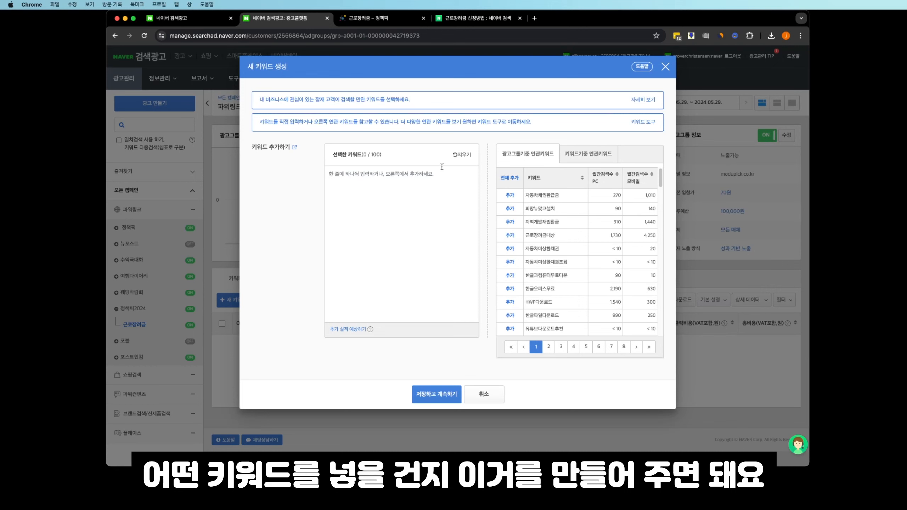
pyautogui.click(601, 160)
pyautogui.click(574, 177)
pyautogui.write('rmsfhw')
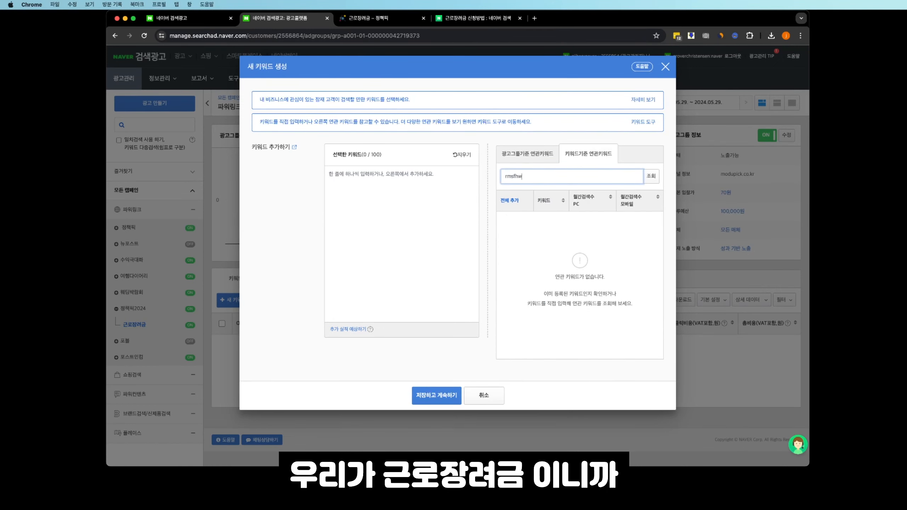
pyautogui.press('Return')
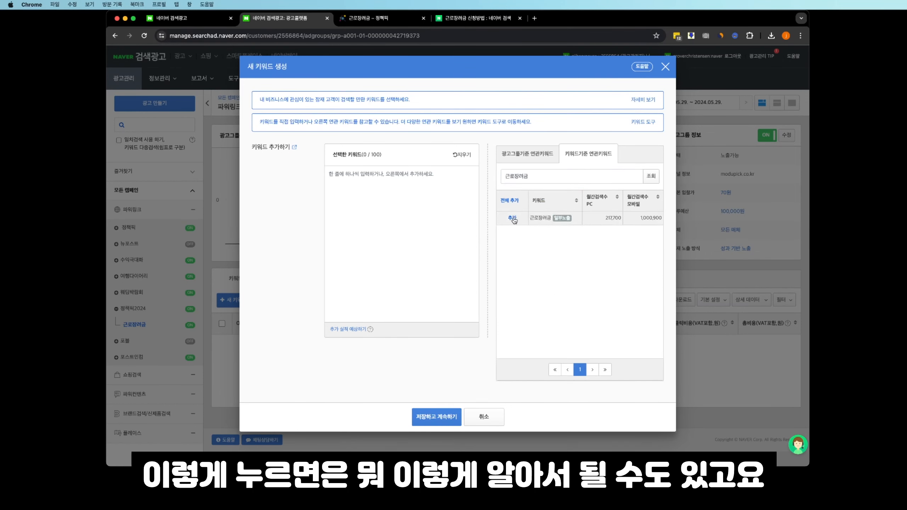
pyautogui.click(512, 220)
# - Look up keywords related to 근로장려금 신청기간
pyautogui.click(551, 176)
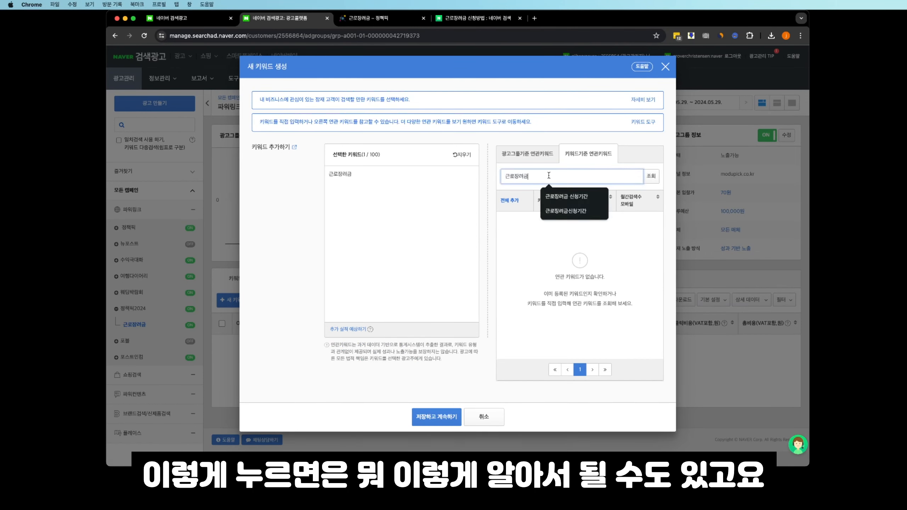
pyautogui.click(564, 196)
pyautogui.click(650, 176)
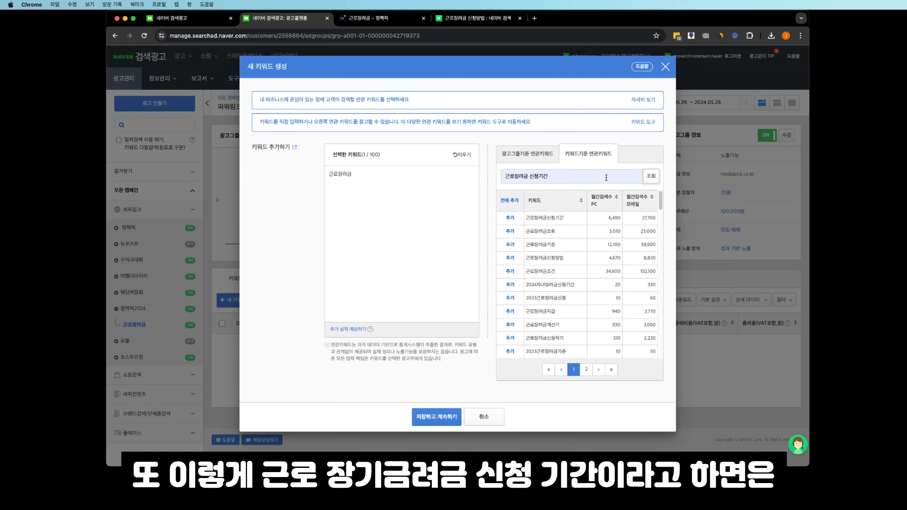
# - Look up keywords related to 근로장려금조건, review the list, and add all of its suggestions to the selected keywords
pyautogui.click(553, 170)
pyautogui.press('BackSpace')
pyautogui.press('BackSpace')
pyautogui.press('BackSpace')
pyautogui.press('BackSpace')
pyautogui.press('BackSpace')
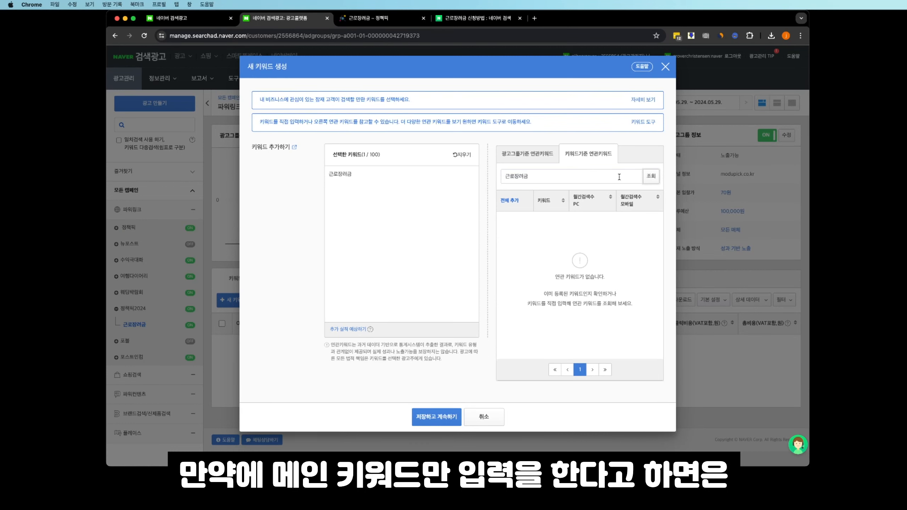
pyautogui.click(619, 176)
pyautogui.write('조건')
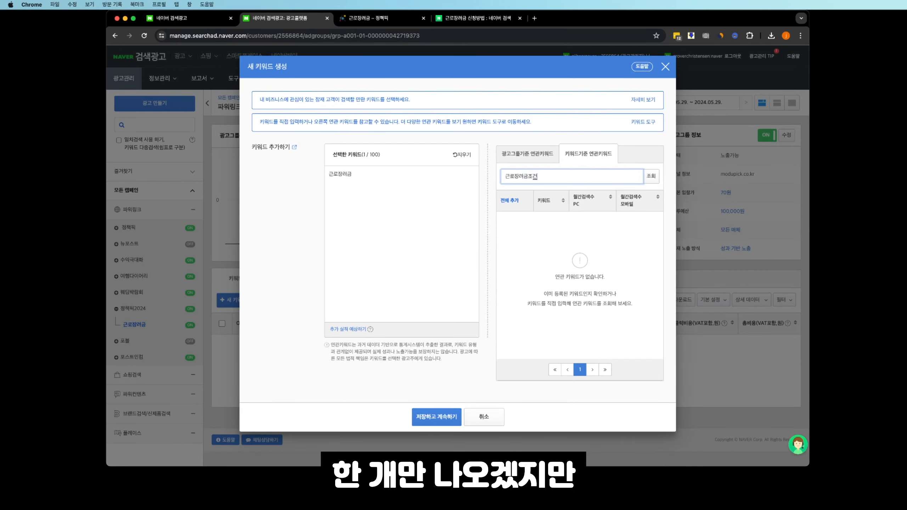
pyautogui.click(650, 176)
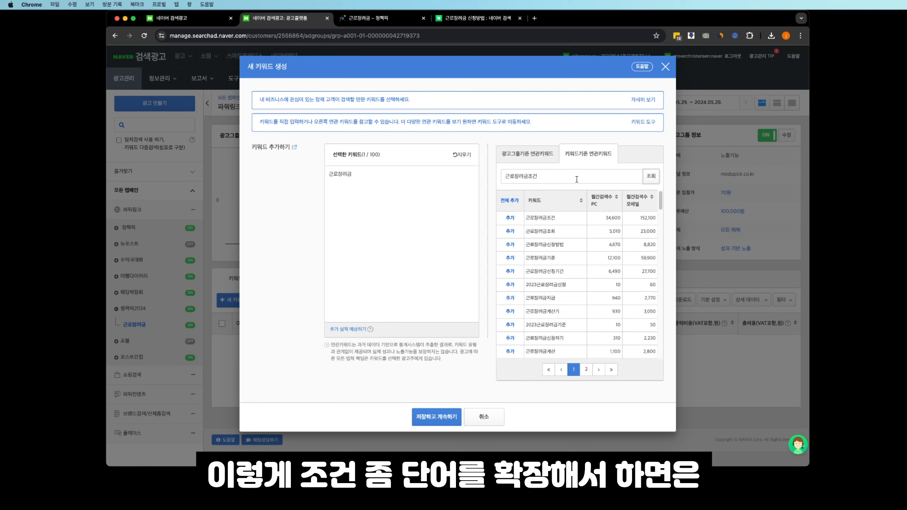
pyautogui.scroll(-10, 552, 292)
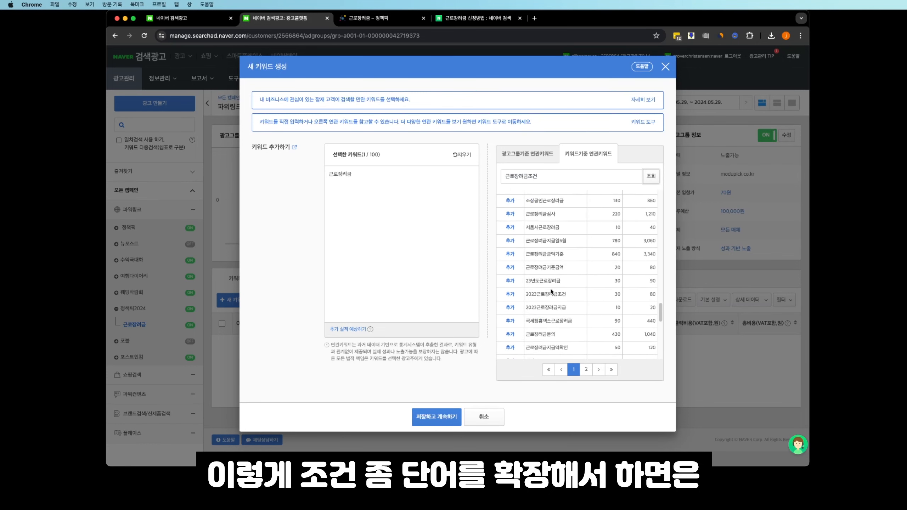
pyautogui.scroll(10, 551, 291)
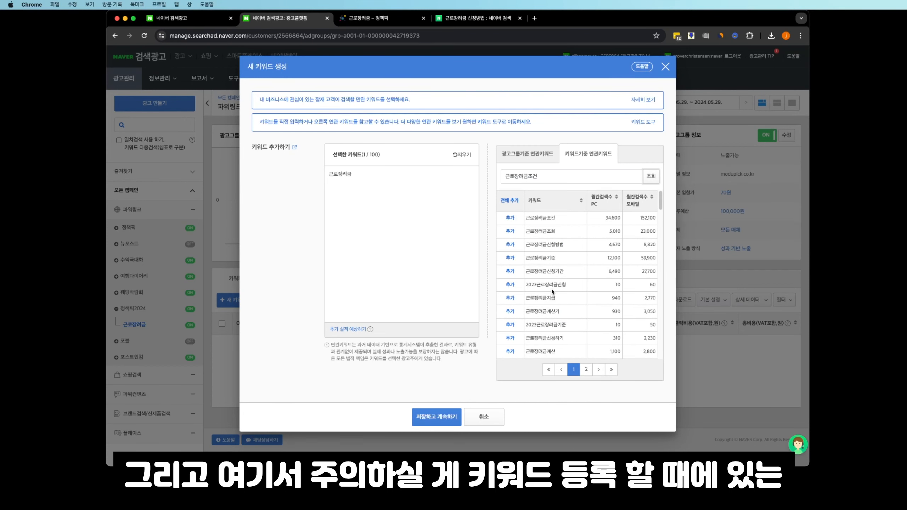
pyautogui.click(509, 202)
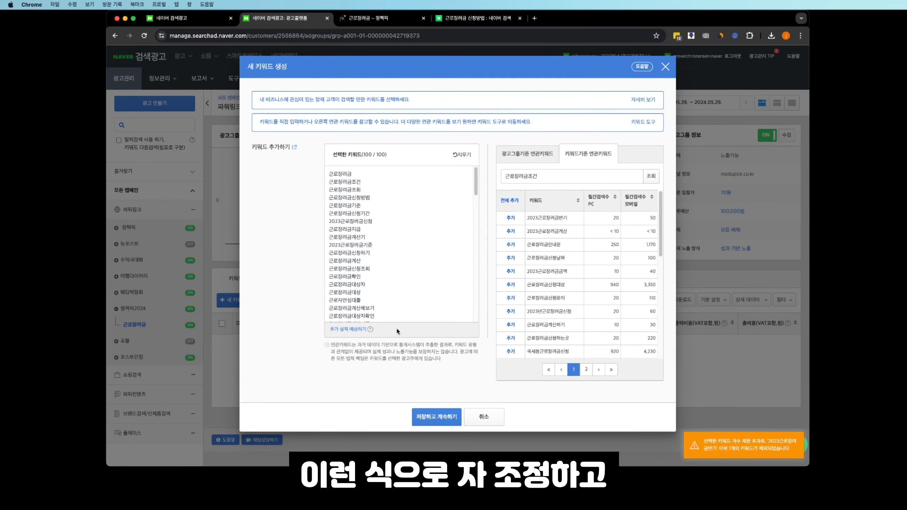
# - Save the selected keywords, save the group's bid settings without changes, and open the 근로장려금 ad group
pyautogui.click(453, 418)
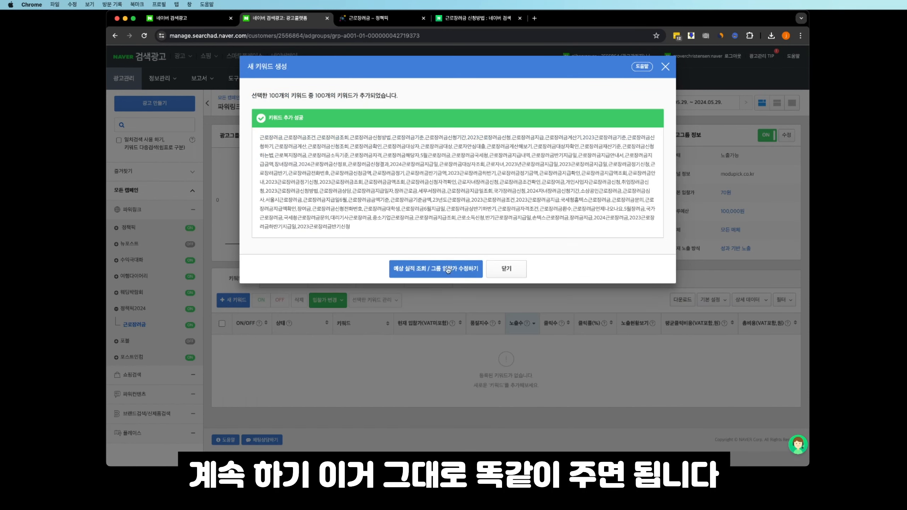
pyautogui.click(448, 270)
pyautogui.scroll(-10, 411, 261)
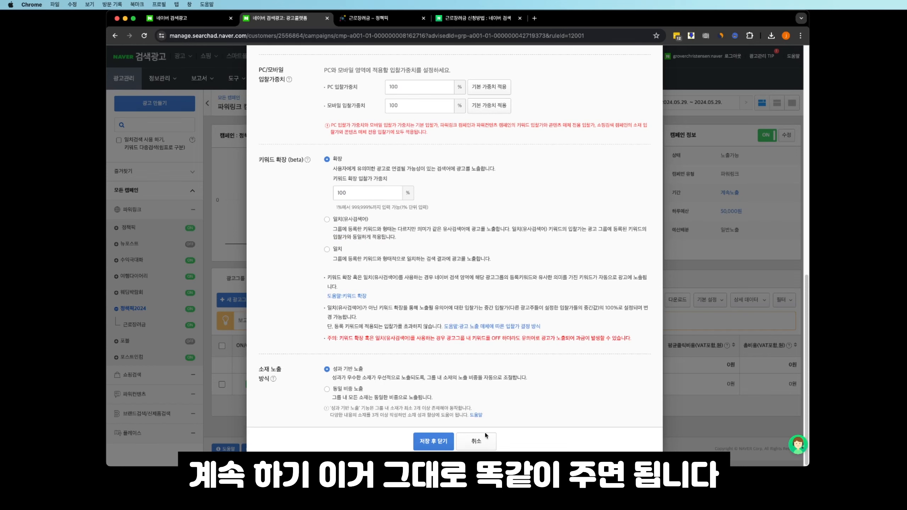
pyautogui.click(443, 442)
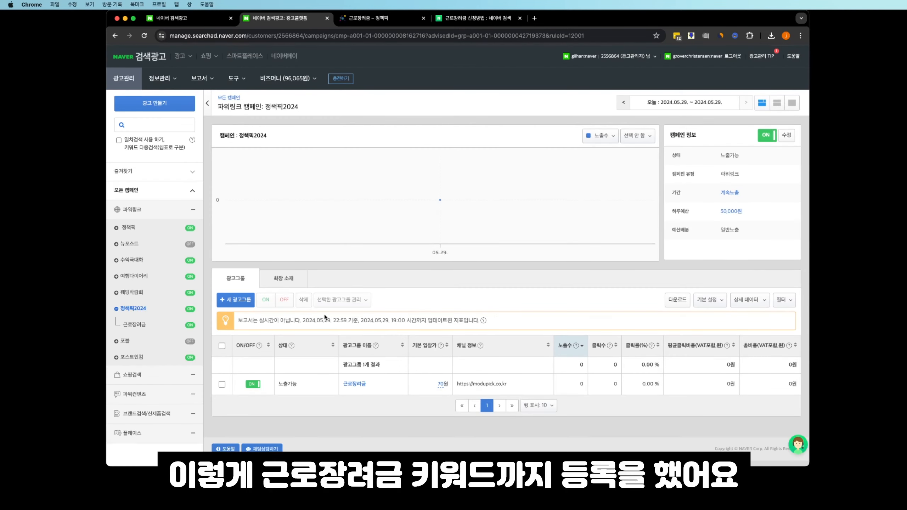
pyautogui.click(352, 385)
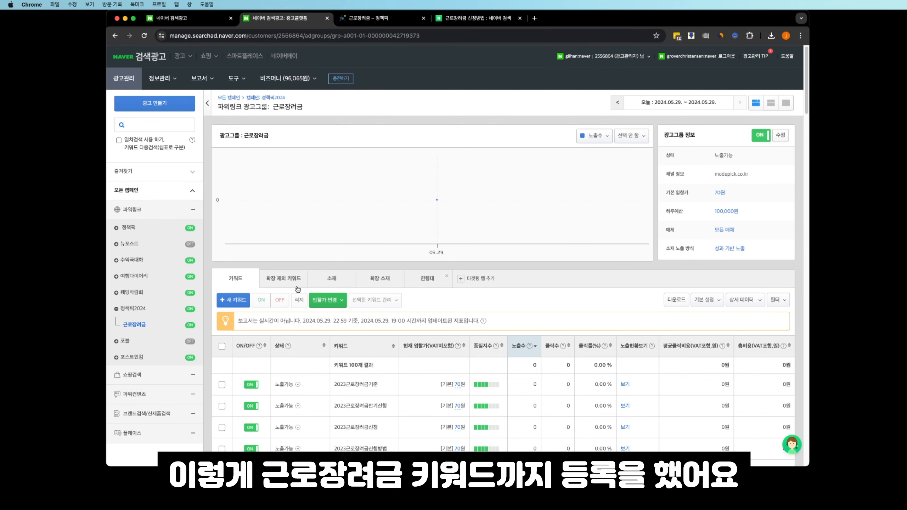
# - Check the sublinks under competing 파워링크 ads on Naver, and start a new 서브링크 확장 소재 for the 근로장려금 ad group
pyautogui.click(464, 17)
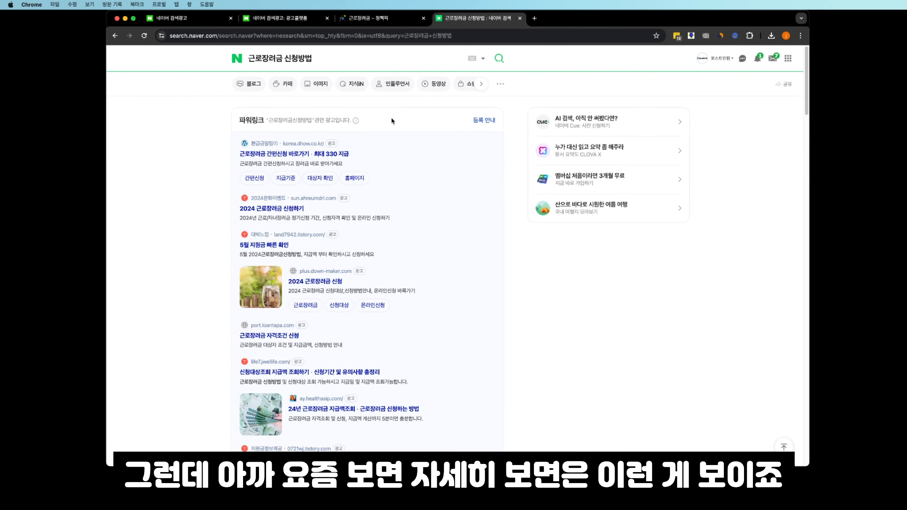
pyautogui.press('super+r')
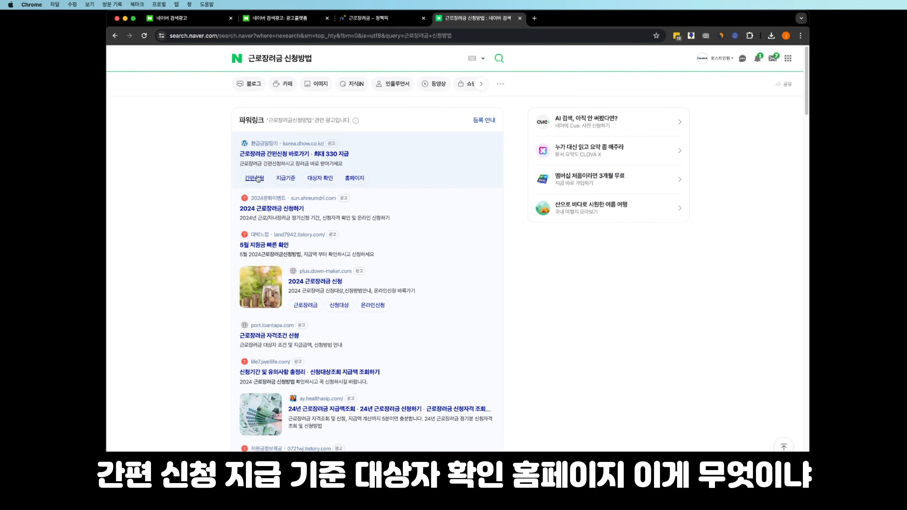
pyautogui.click(281, 20)
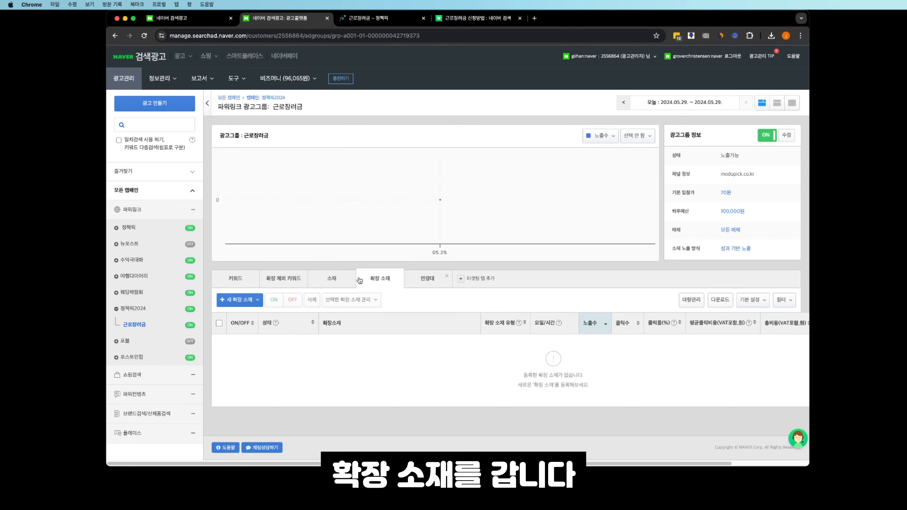
pyautogui.click(250, 302)
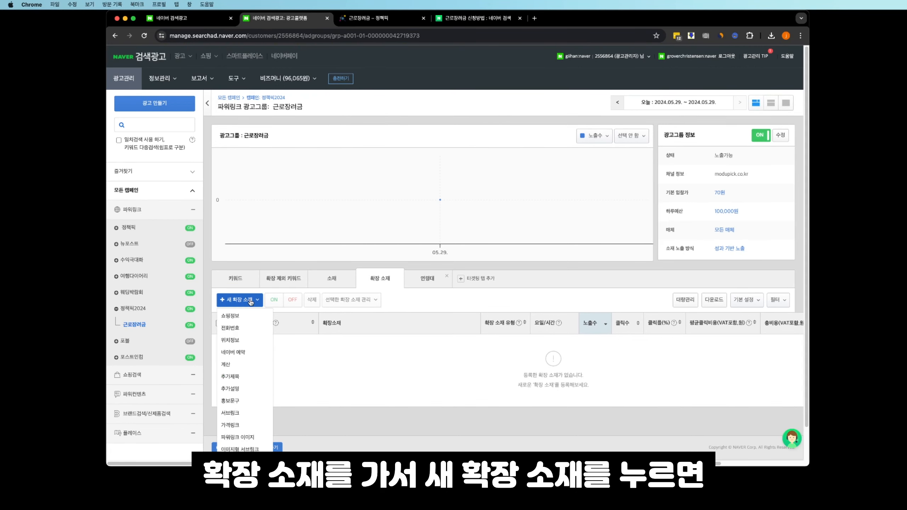
pyautogui.scroll(-1, 250, 303)
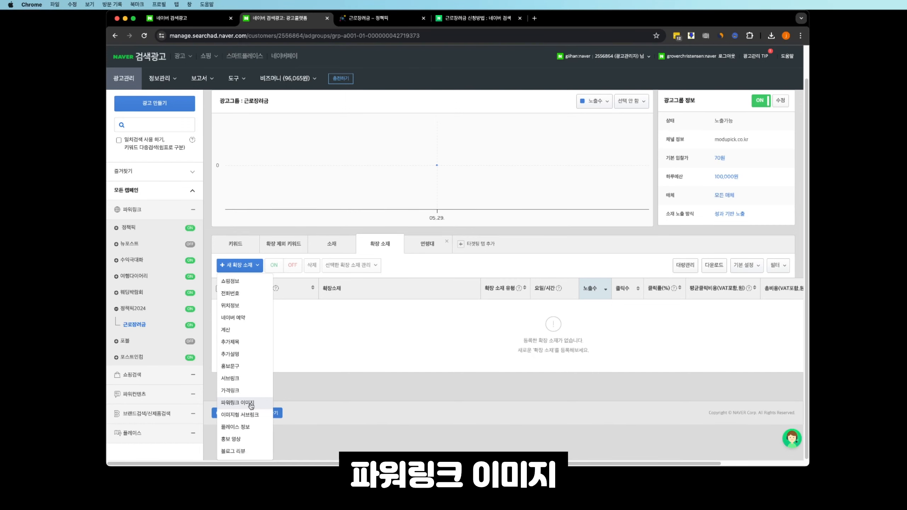
pyautogui.click(251, 384)
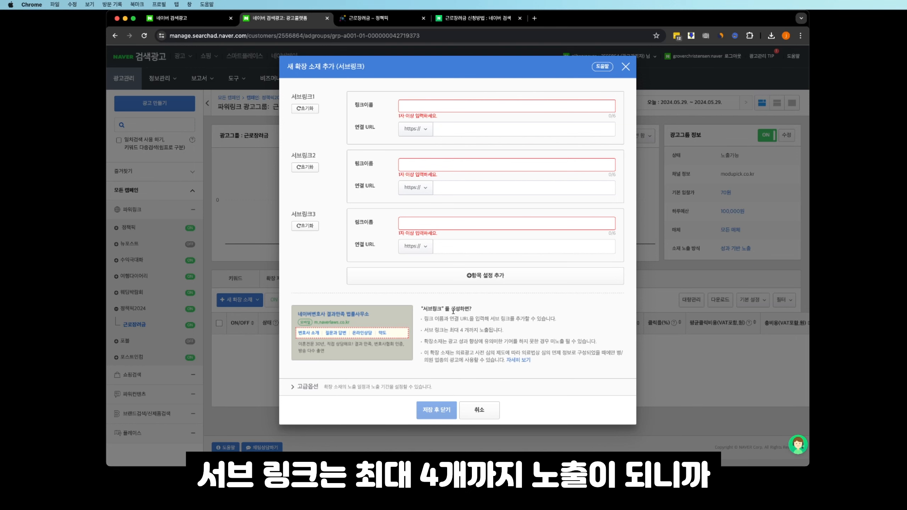
# - Examine how many 파워링크 ads compete for 근로장려금 신청방법 and how their sublinks look, and return to the 서브링크 form
pyautogui.click(473, 19)
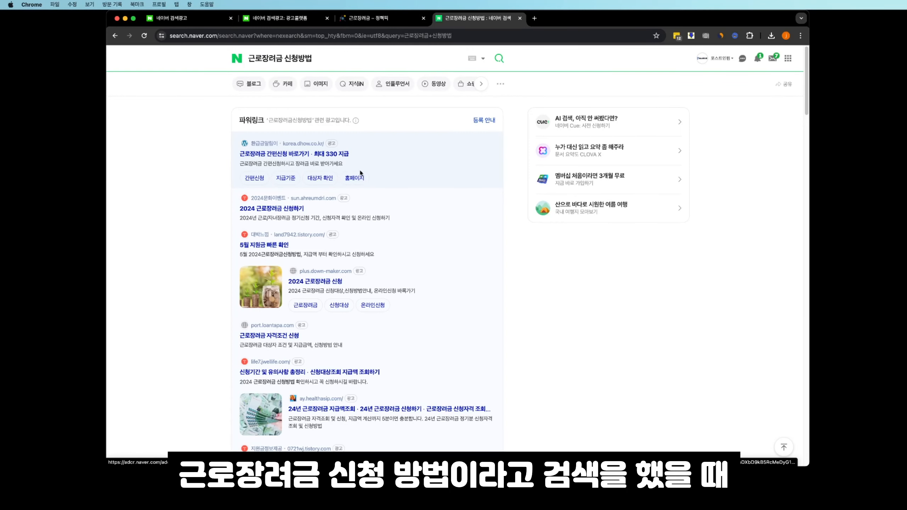
pyautogui.scroll(-1, 361, 172)
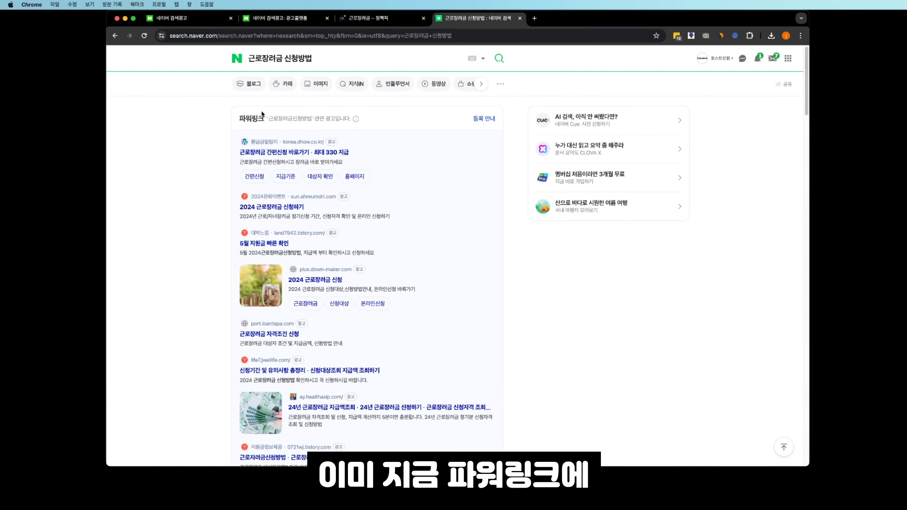
pyautogui.scroll(-5, 385, 161)
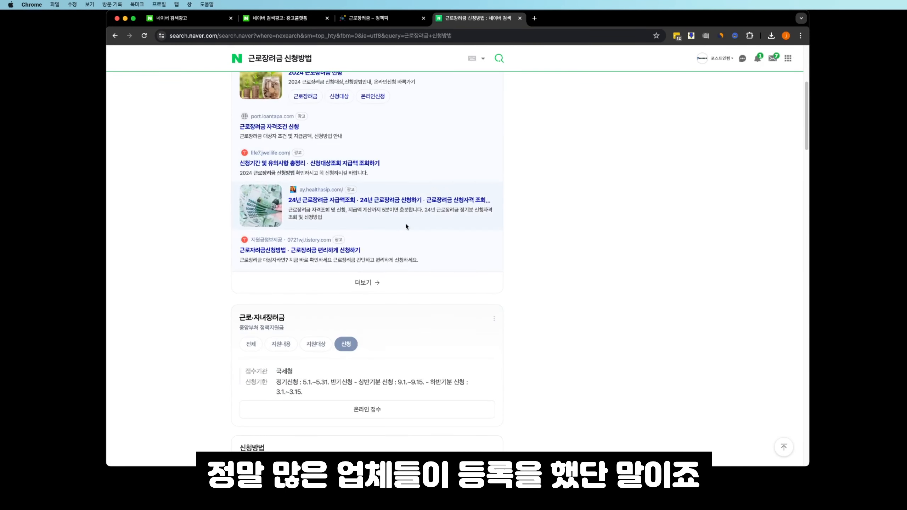
pyautogui.scroll(5, 405, 222)
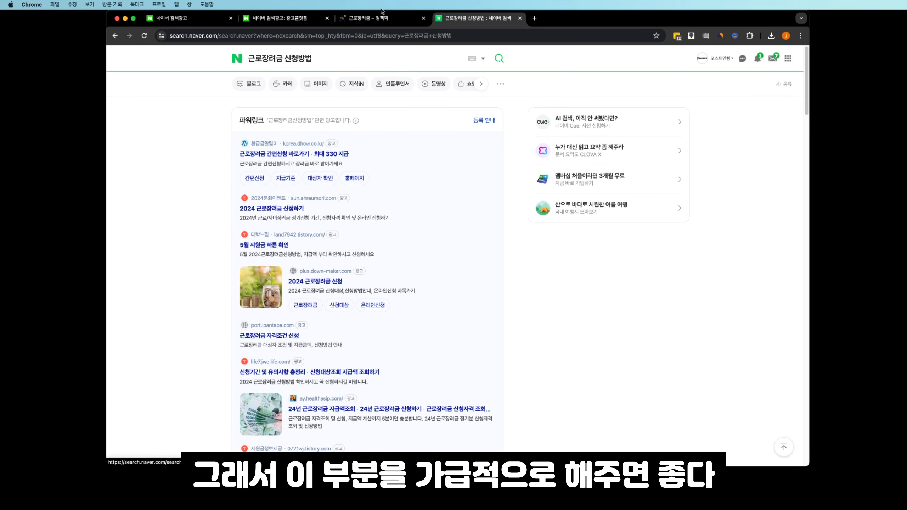
pyautogui.click(287, 21)
# - Fill in 서브링크1 with the link name 간편신청 and the modupick.co.kr 근로장려금 post address ending in #1
pyautogui.click(446, 110)
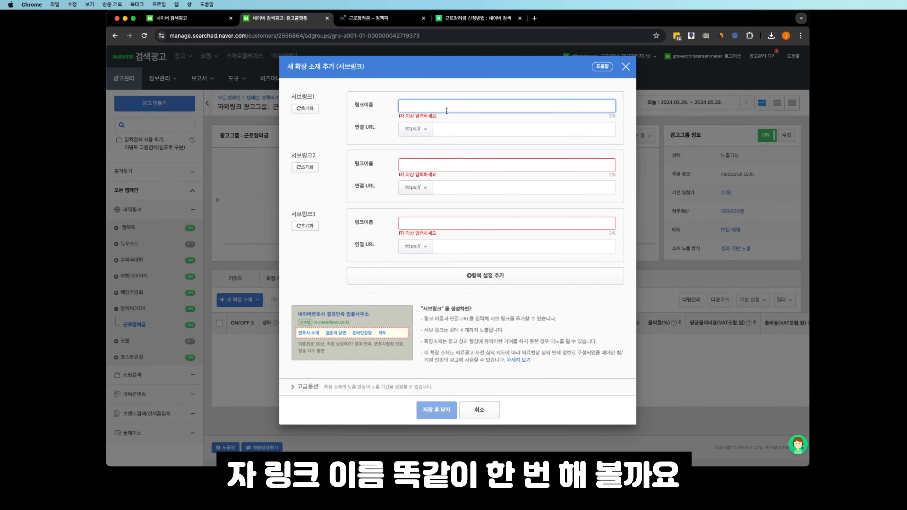
pyautogui.click(474, 18)
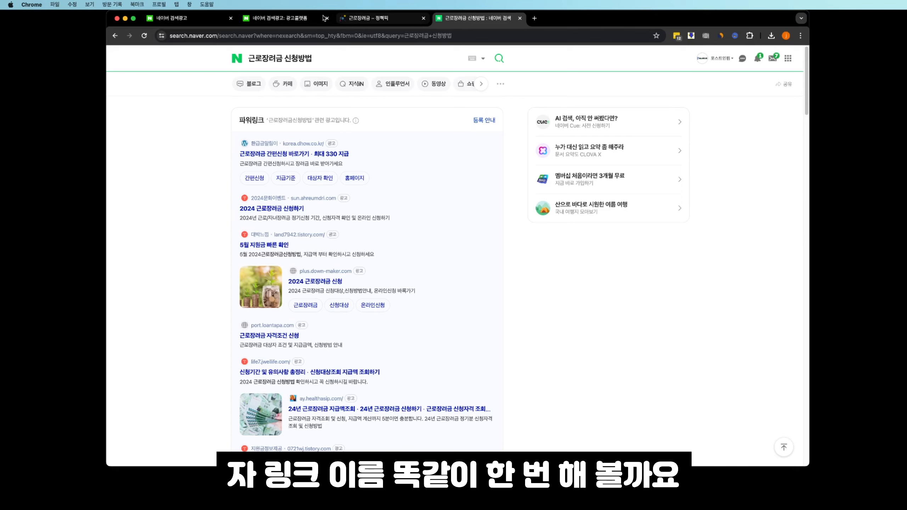
pyautogui.click(285, 18)
pyautogui.write('간편신청')
pyautogui.click(472, 128)
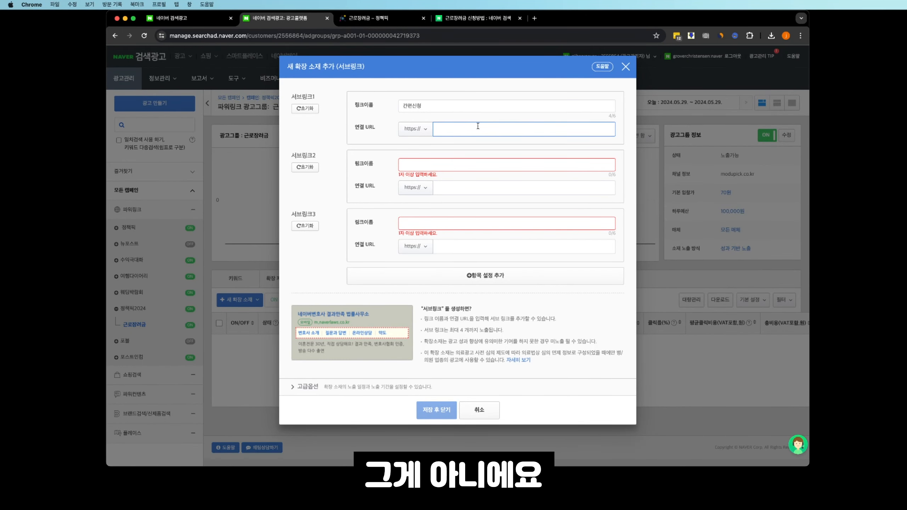
pyautogui.write('modupick.co.kr/%ea%b7%bc%eb%a1%9c%ec%9e%a5%eb%a0%a4%ea%b8%88/')
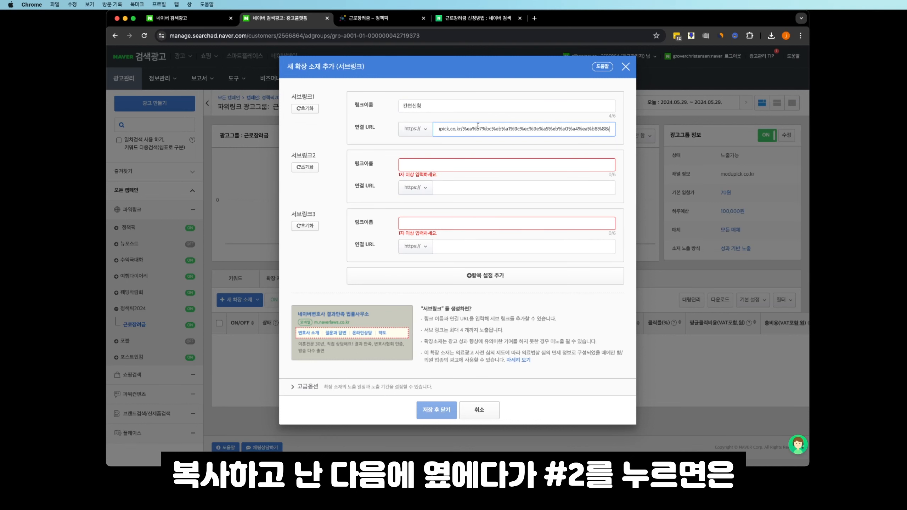
pyautogui.write('#1')
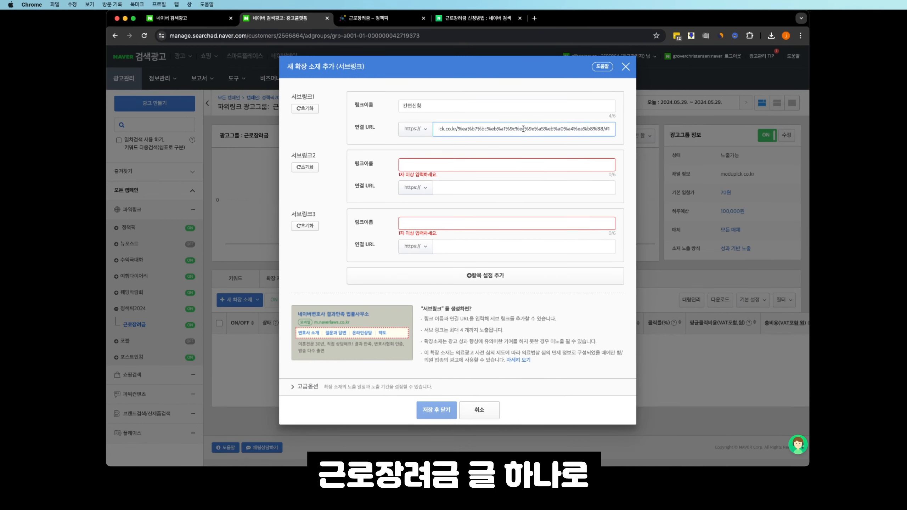
# - Fill in 서브링크2 with the link name 지급기준 and the 근로장려금 post address with a # anchor, and add a fourth sublink entry
pyautogui.hotkey('ctrl', 'Tab')
pyautogui.hotkey('ctrl', 'Tab')
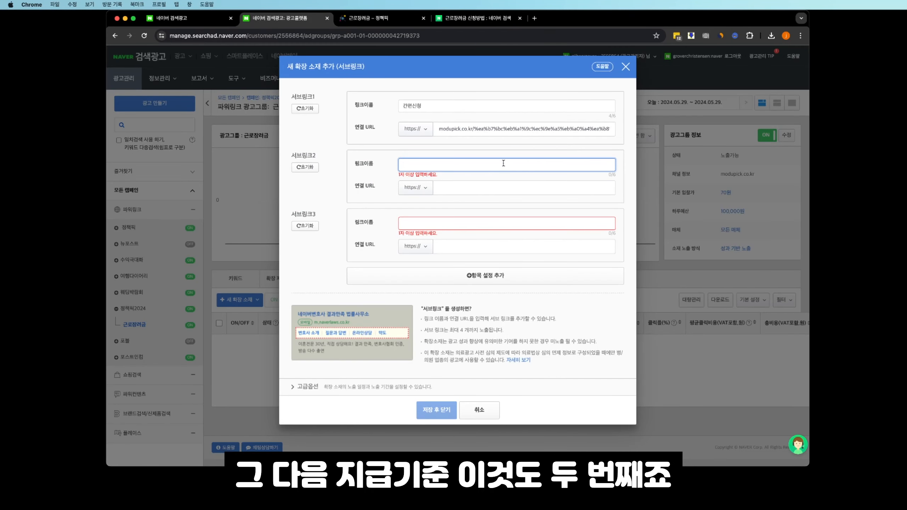
pyautogui.write('지급기준')
pyautogui.click(523, 187)
pyautogui.write('modupick.co.kr/%ea%b7%bc%eb%a1%9c%ec%9e%a5%eb%a0%a4%ea%b8%88/')
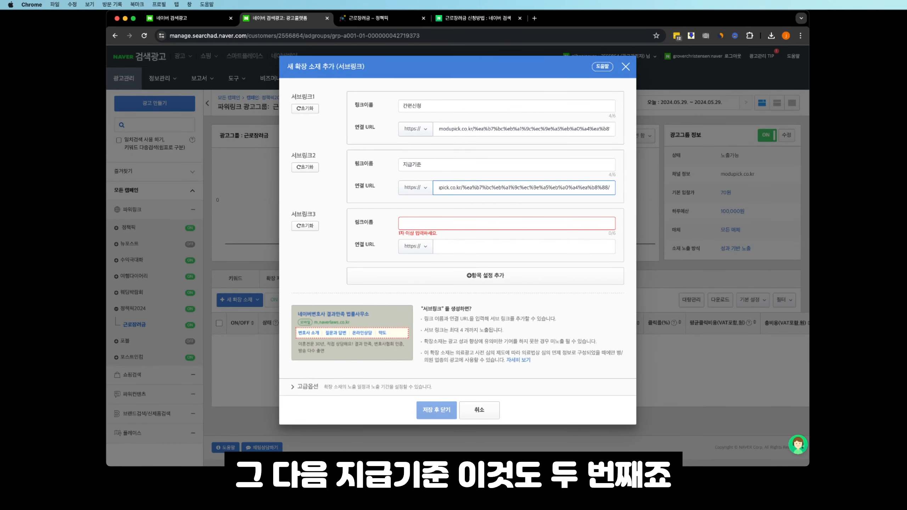
pyautogui.write('#')
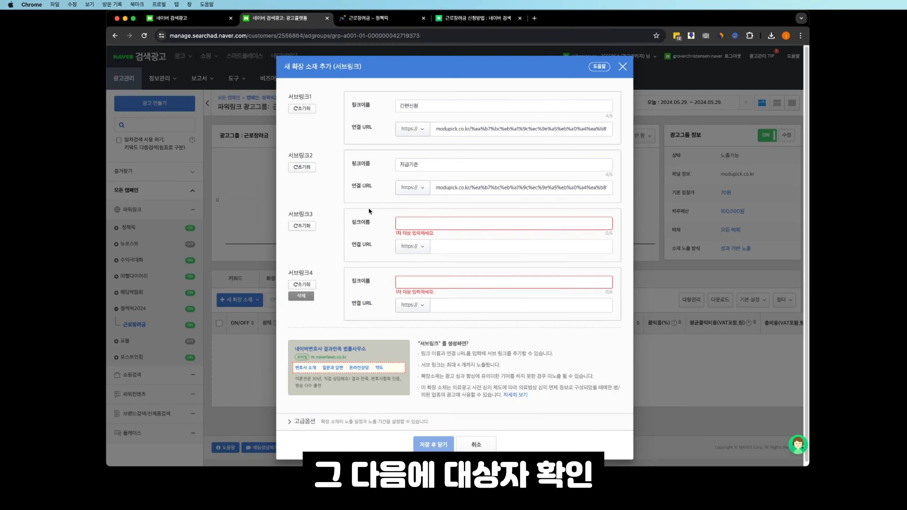
# - Fill in 서브링크3 with the link name 대상자조회 and the modupick.co.kr 근로장려금 post address ending in #3
pyautogui.click(454, 223)
pyautogui.write('대상자조회')
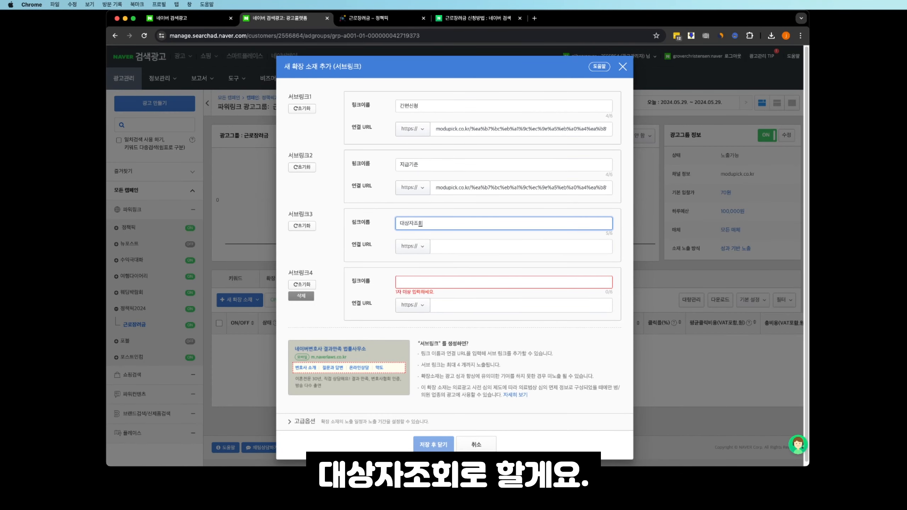
pyautogui.click(448, 244)
pyautogui.write('modupick.co.kr/%ea%b7%bc%eb%a1%9c%ec%9e%a5%eb%a0%a4%ea%b8%88/')
pyautogui.write('#3')
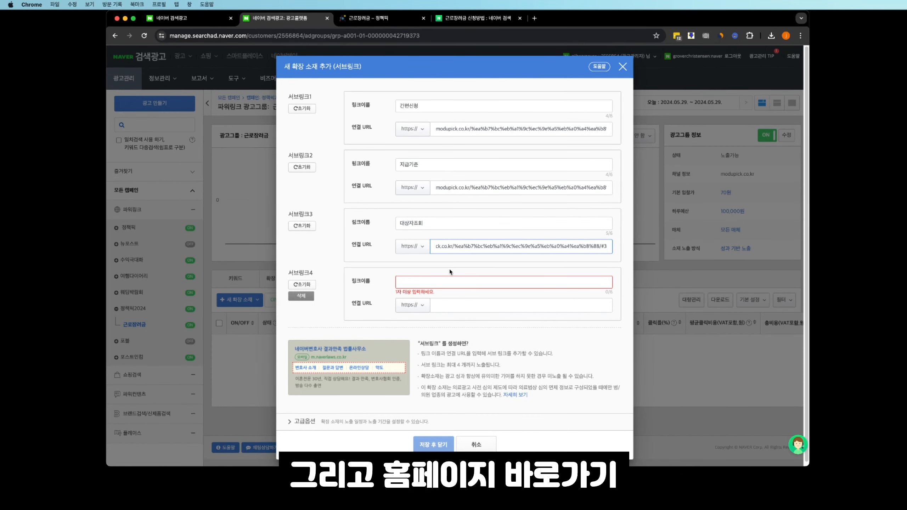
# - Fill in 서브링크4 with the link name 바로가기 and the 근로장려금 post address ending in #4, and save the sublinks
pyautogui.click(453, 286)
pyautogui.write('바로가기')
pyautogui.click(521, 304)
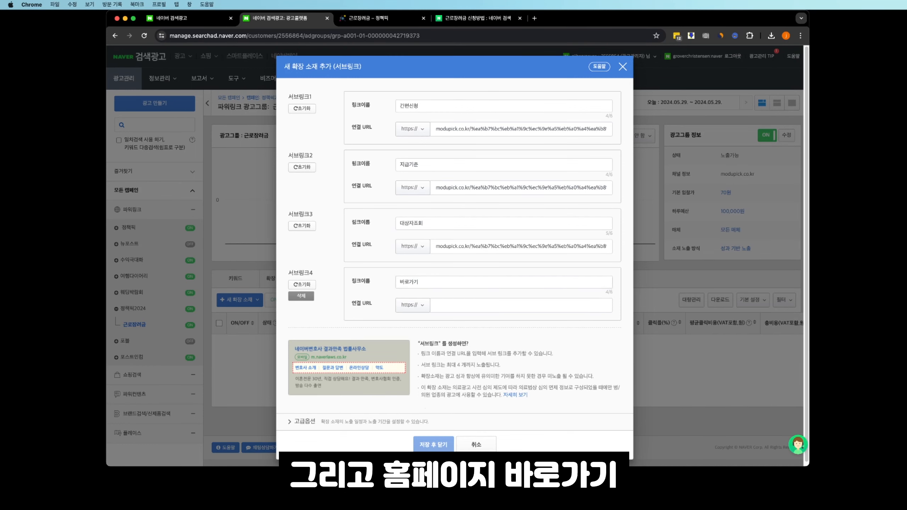
pyautogui.write('modupick.co.kr/%ea%b7%bc%eb%a1%9c%ec%9e%a5%eb%a0%a4%ea%b8%88/')
pyautogui.write('#4')
pyautogui.click(422, 444)
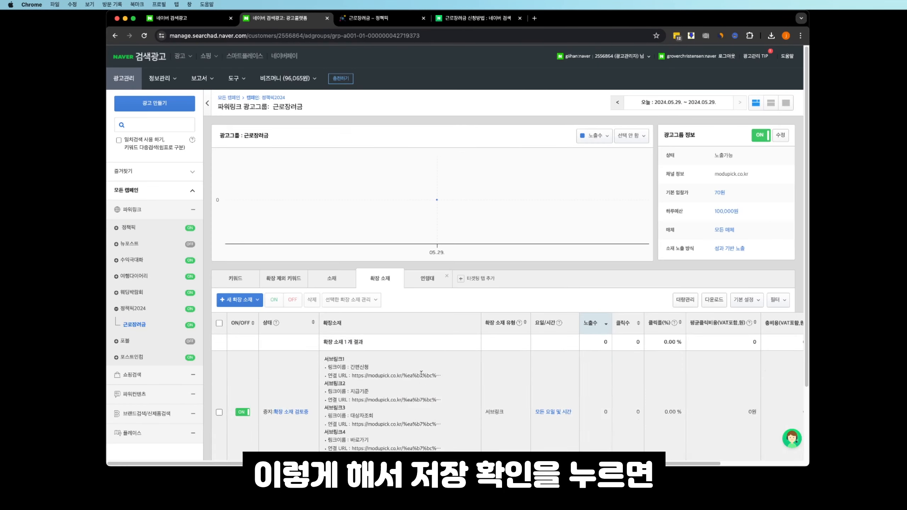
# - Refresh the review status of the saved sublinks and start a new 파워링크 이미지 확장 소재
pyautogui.scroll(-3, 410, 301)
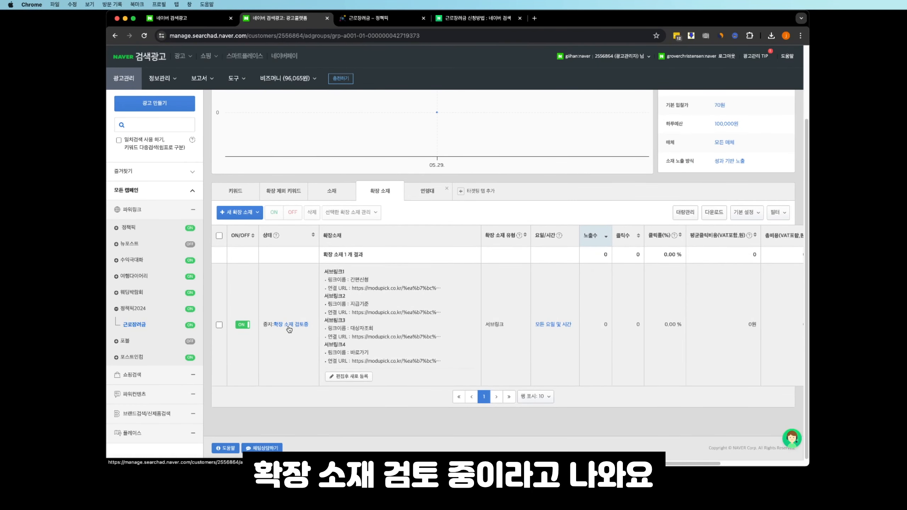
pyautogui.press('super+r')
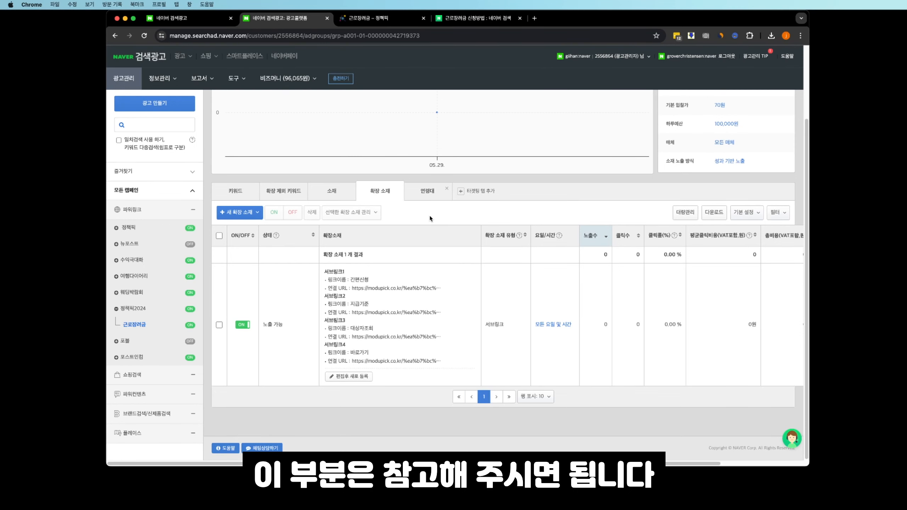
pyautogui.click(238, 212)
pyautogui.click(237, 348)
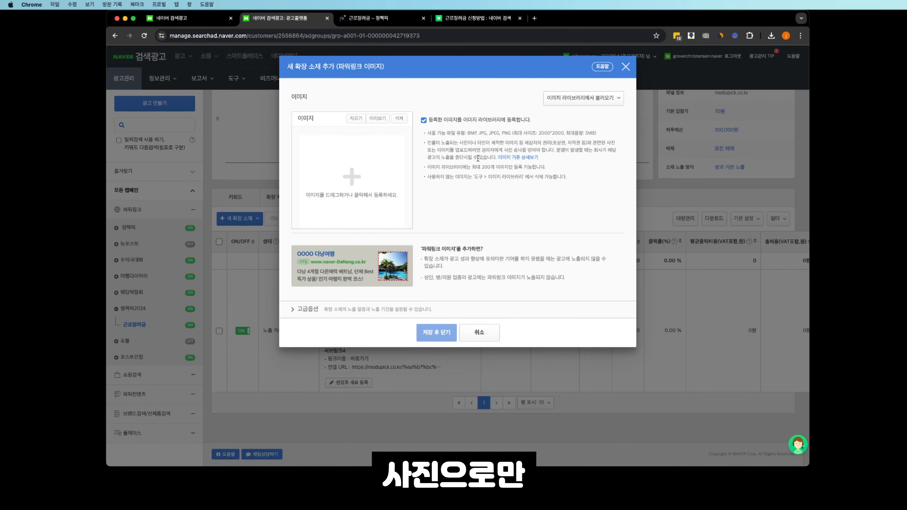
# - Search Google Images for 근로장려금 이미지 in a new browser tab and open the text-free restaurant kitchen illustration
pyautogui.press('super+t')
pyautogui.write('근로장려금 ')
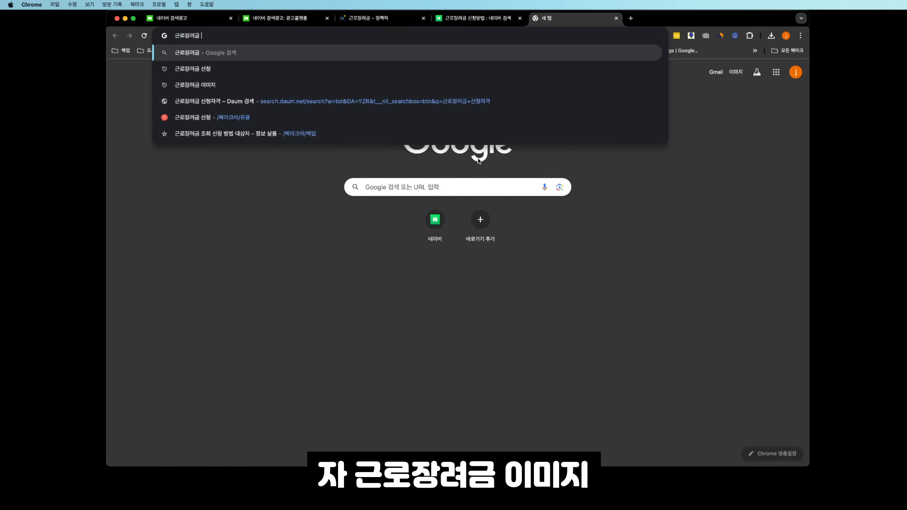
pyautogui.write('이미지')
pyautogui.press('Return')
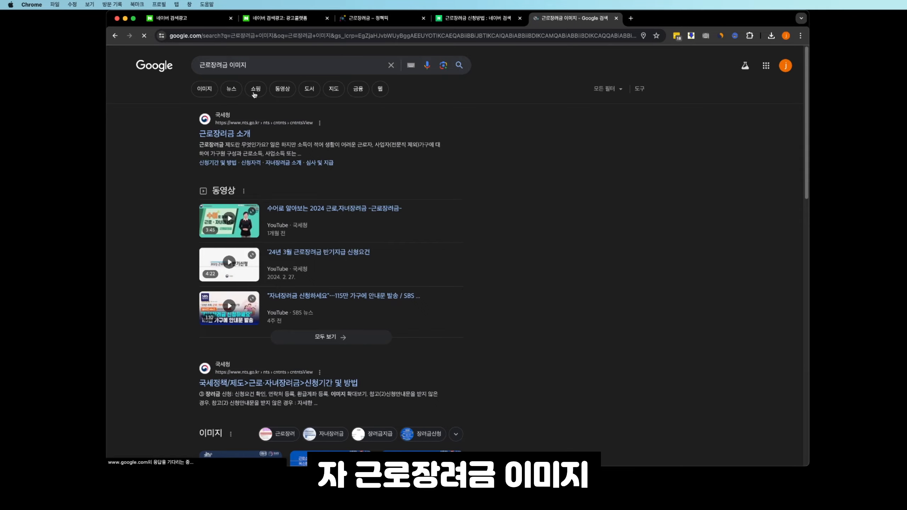
pyautogui.click(205, 89)
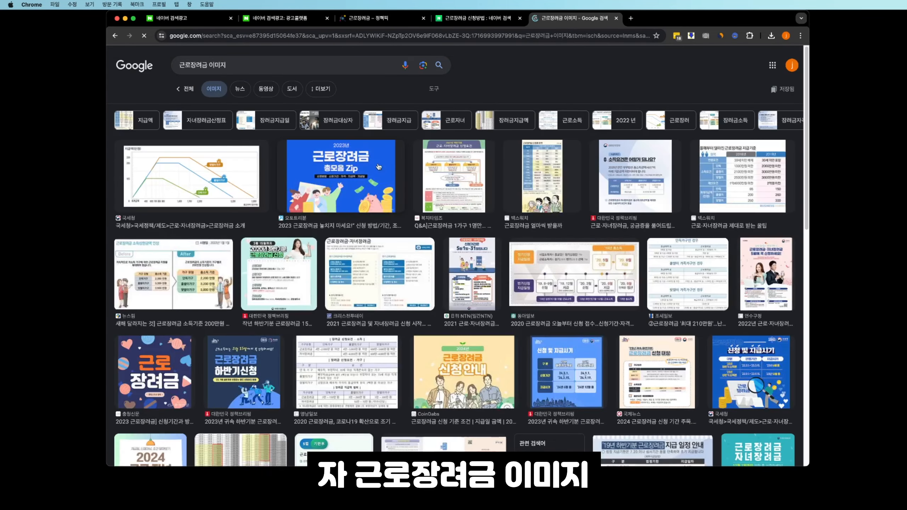
pyautogui.scroll(-5, 502, 296)
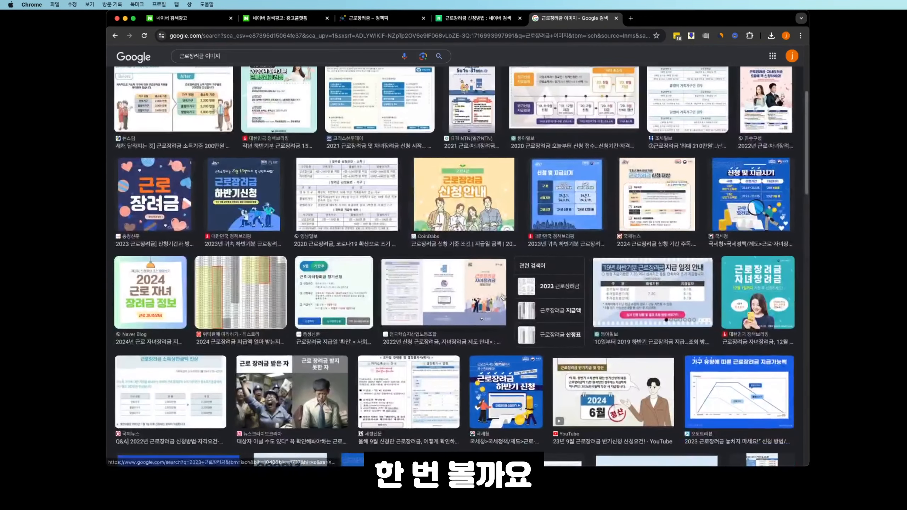
pyautogui.scroll(-1, 503, 297)
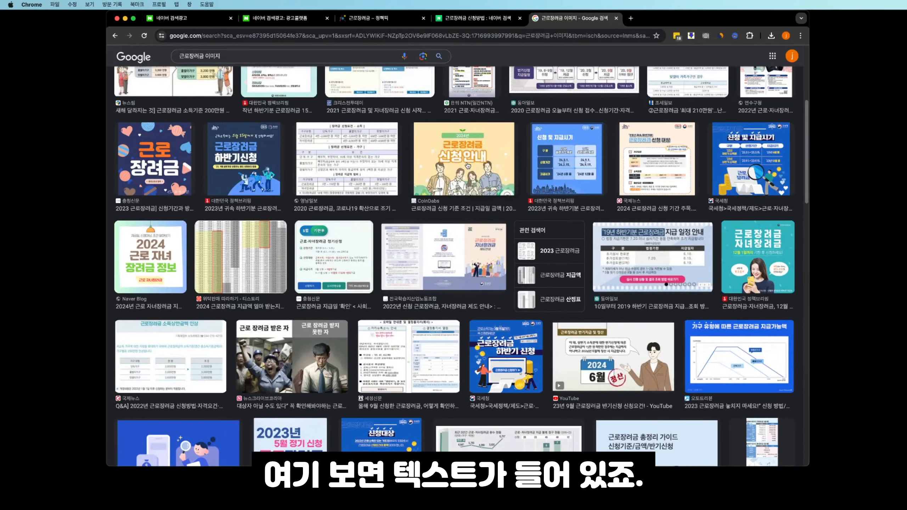
pyautogui.scroll(-5, 468, 165)
pyautogui.scroll(1, 366, 154)
pyautogui.click(366, 154)
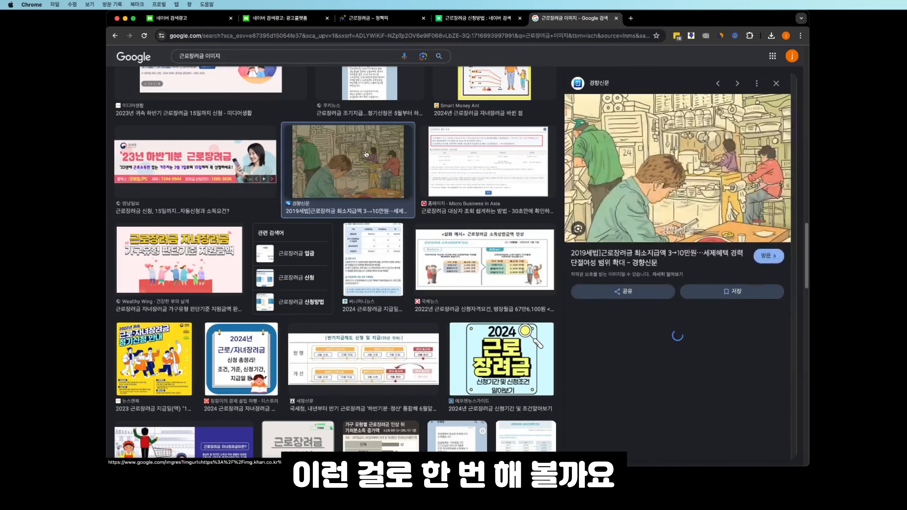
pyautogui.rightClick(696, 235)
pyautogui.click(700, 253)
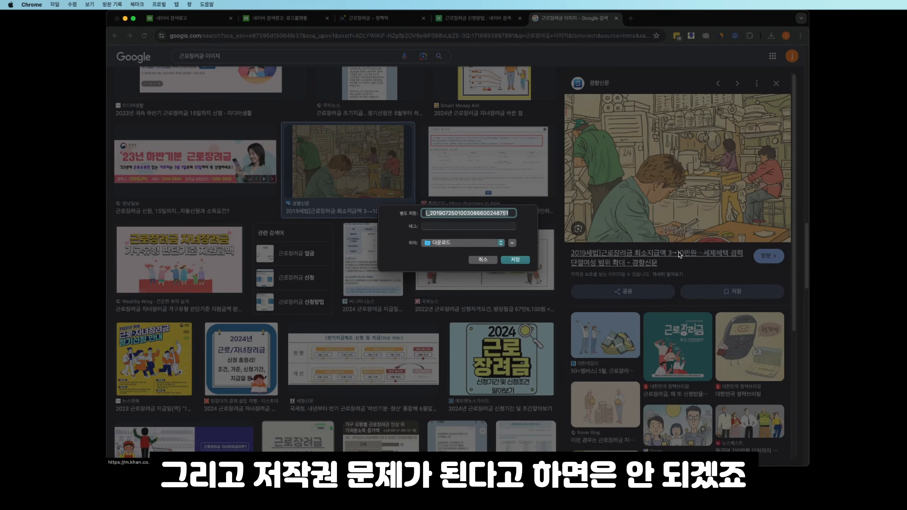
pyautogui.press('Escape')
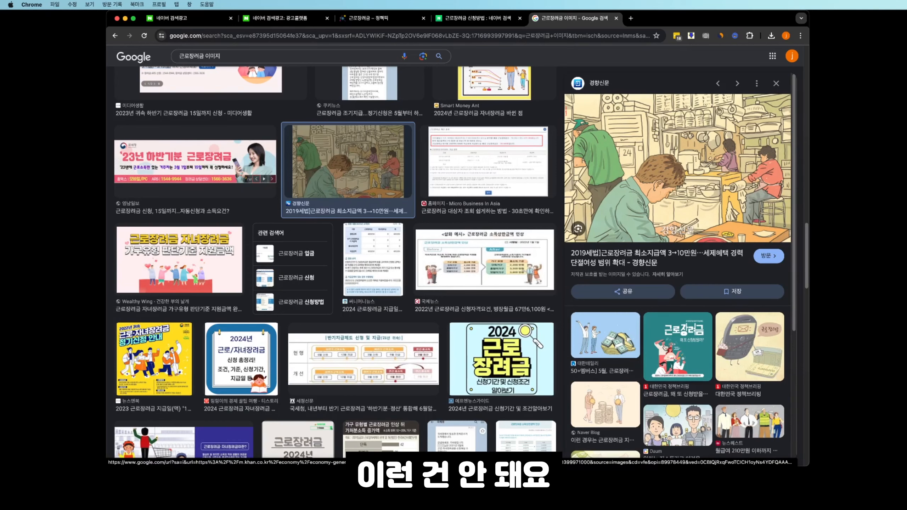
# - Download the related illustration of two elderly people holding coins and load it into the 파워링크 이미지 form
pyautogui.click(599, 412)
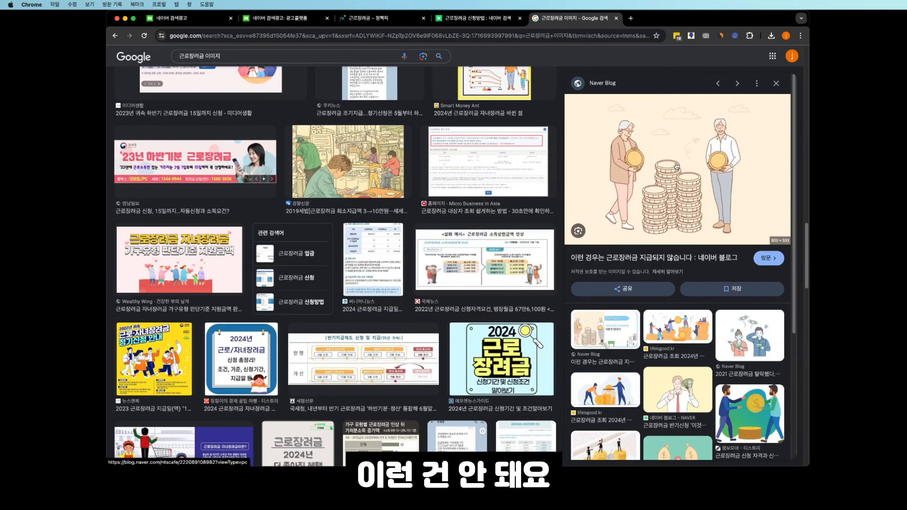
pyautogui.click(677, 168)
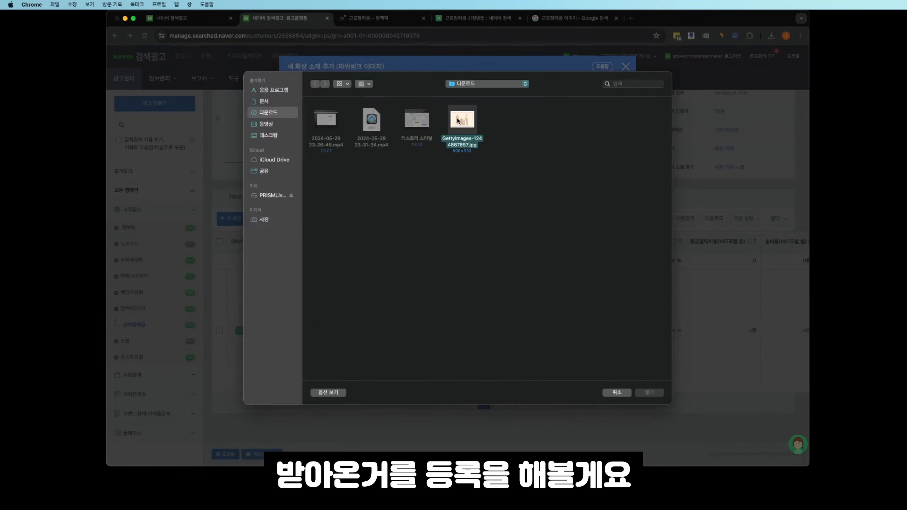
pyautogui.press('Return')
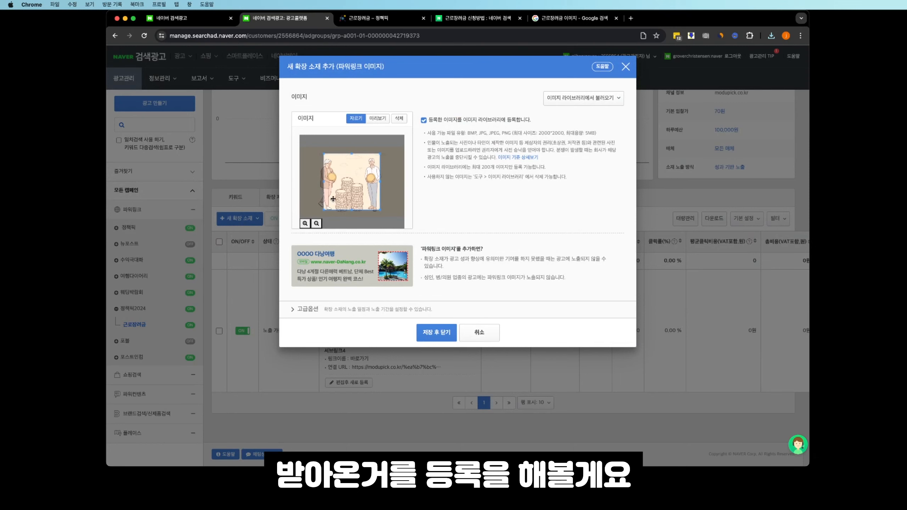
# - Enlarge and reposition the crop area around the two people and the coin stacks, save the image extension, and check its listing
pyautogui.moveTo(324, 155); pyautogui.dragTo(305, 144)
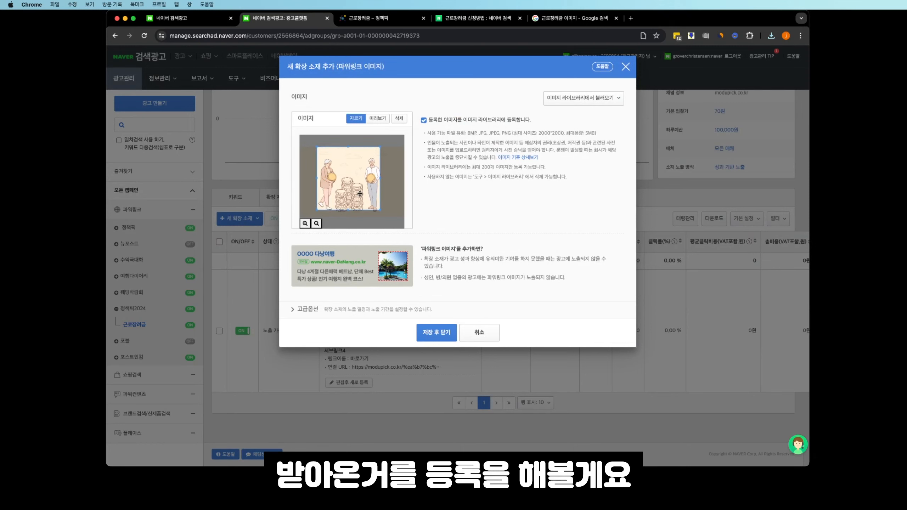
pyautogui.moveTo(359, 194); pyautogui.dragTo(361, 202)
pyautogui.click(440, 341)
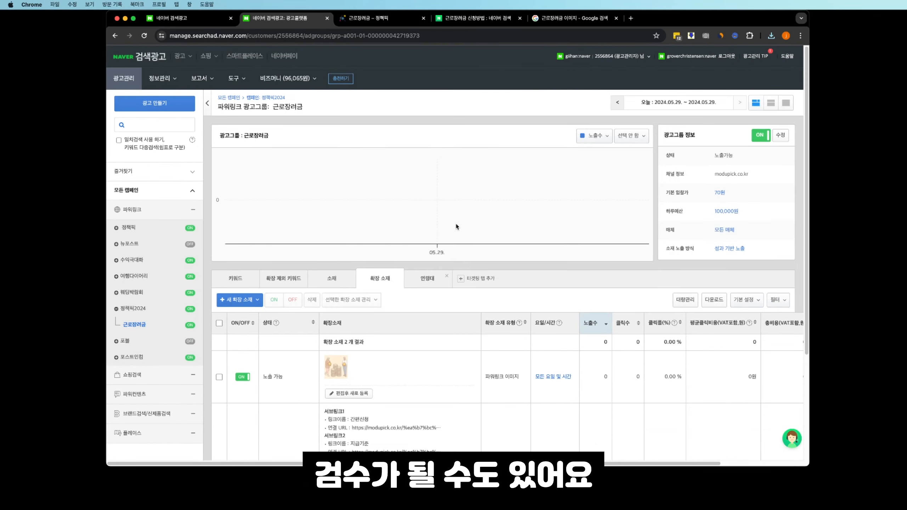
pyautogui.scroll(-4, 456, 228)
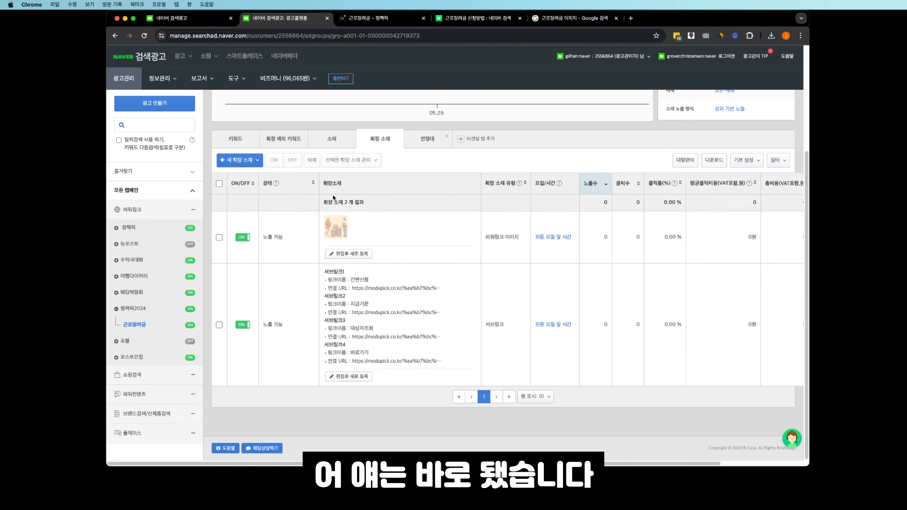
# - Open the ad group's keyword list and compare the PC and mobile 노출현황보기 for the keyword 2023근로장려금기준
pyautogui.click(225, 142)
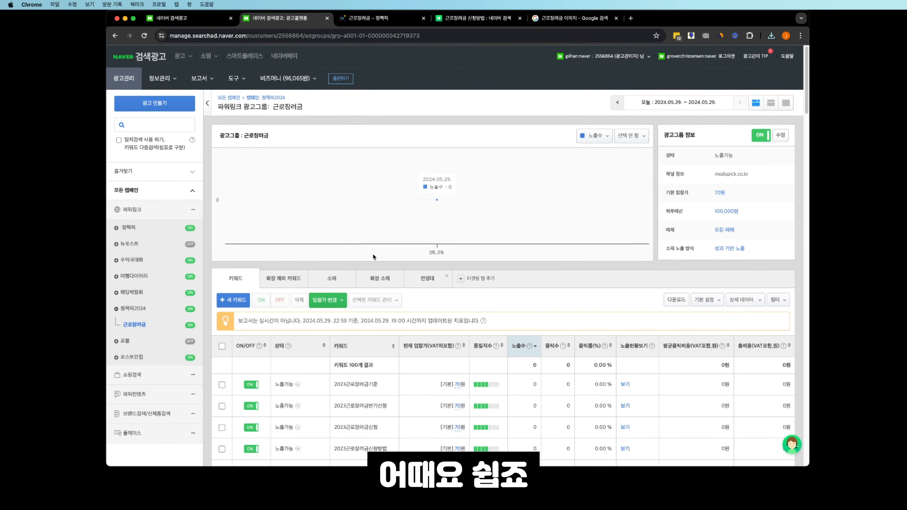
pyautogui.scroll(-1, 376, 257)
pyautogui.scroll(-5, 376, 257)
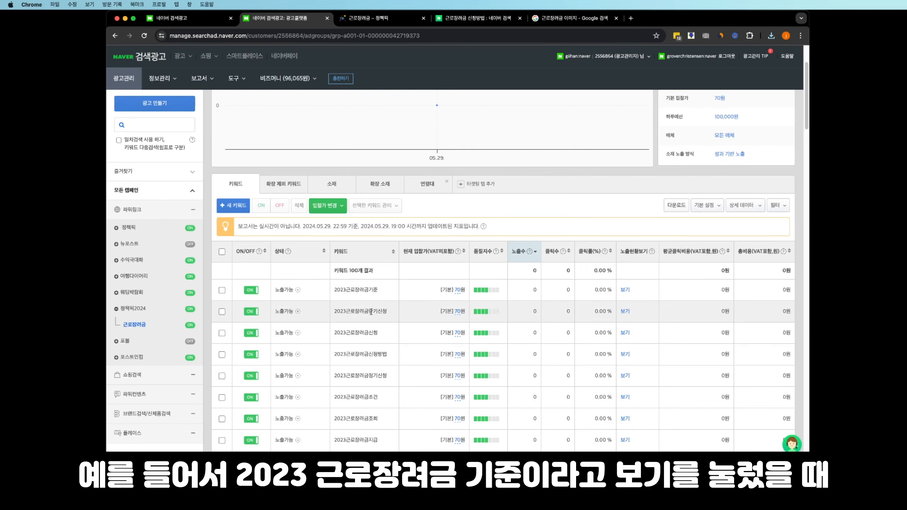
pyautogui.click(624, 291)
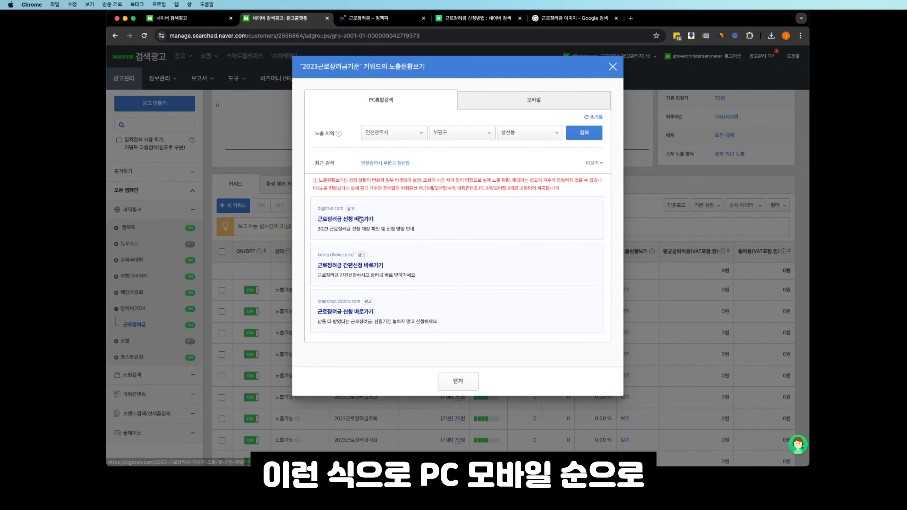
pyautogui.click(532, 103)
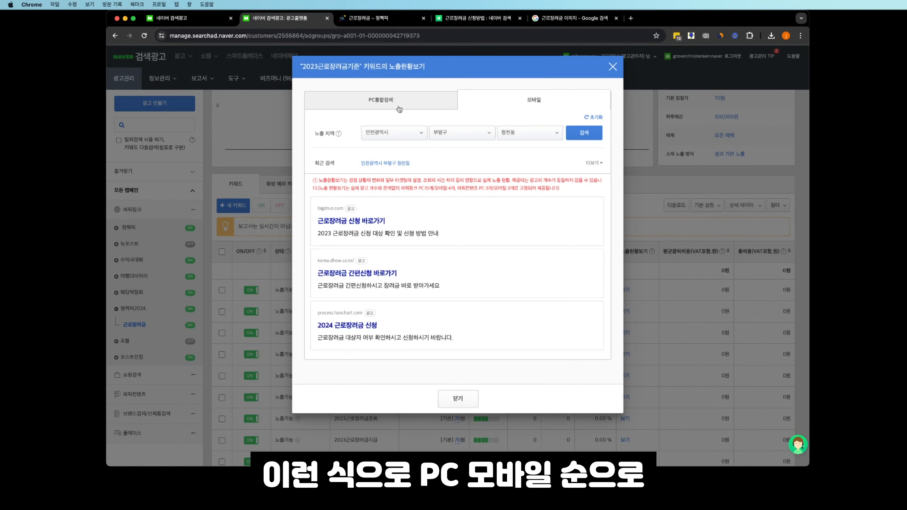
pyautogui.click(399, 106)
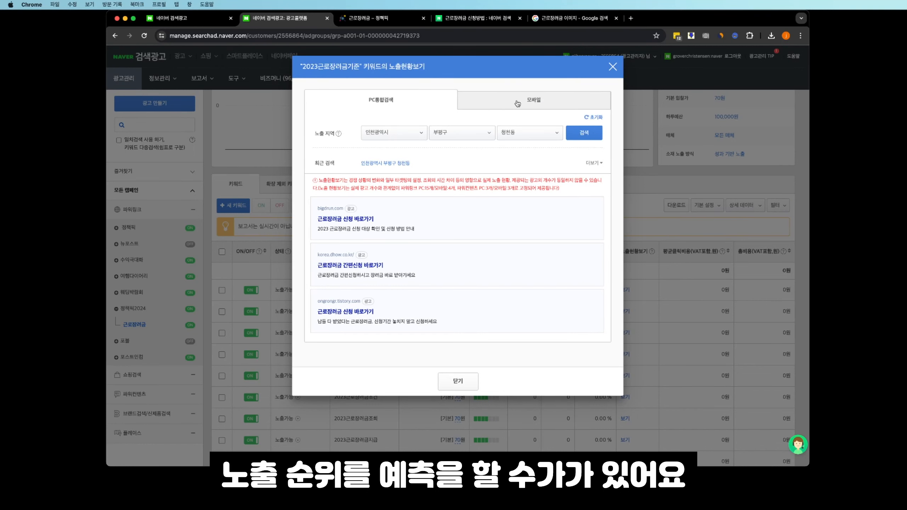
pyautogui.click(458, 380)
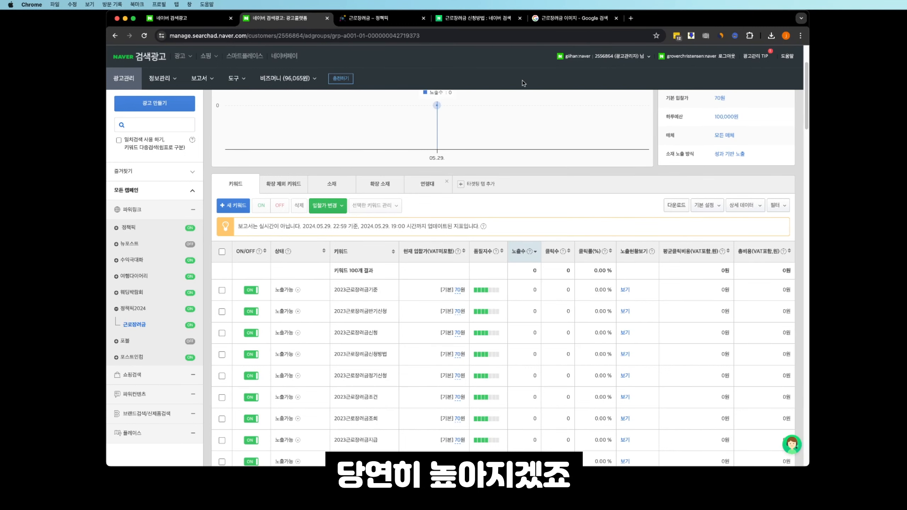
# - Find the keyword 근로장려금신청방법 in the ad group and compare its 노출현황보기 ad order with the Naver search results
pyautogui.click(506, 20)
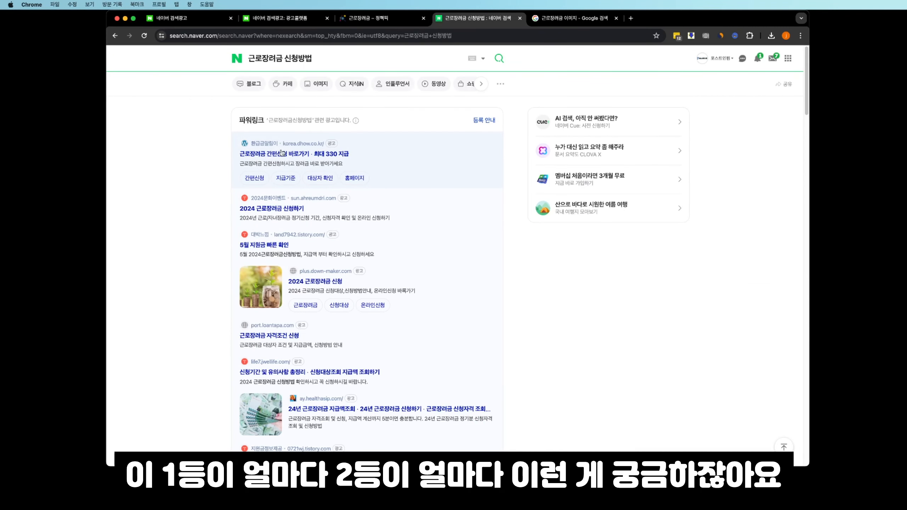
pyautogui.tripleClick(308, 61)
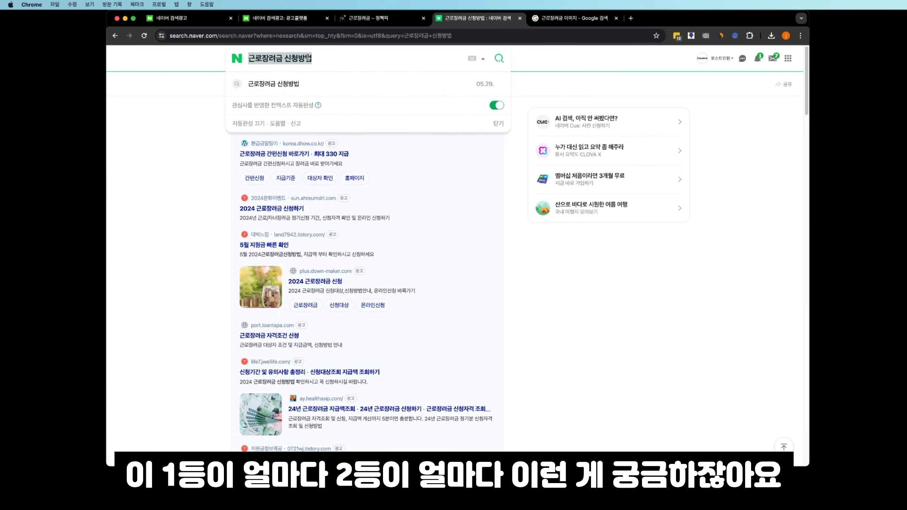
pyautogui.click(301, 18)
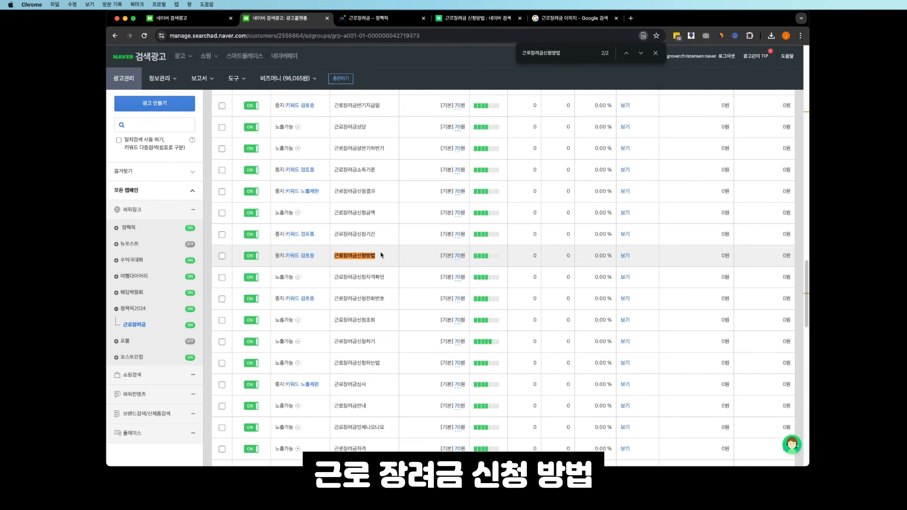
pyautogui.click(456, 255)
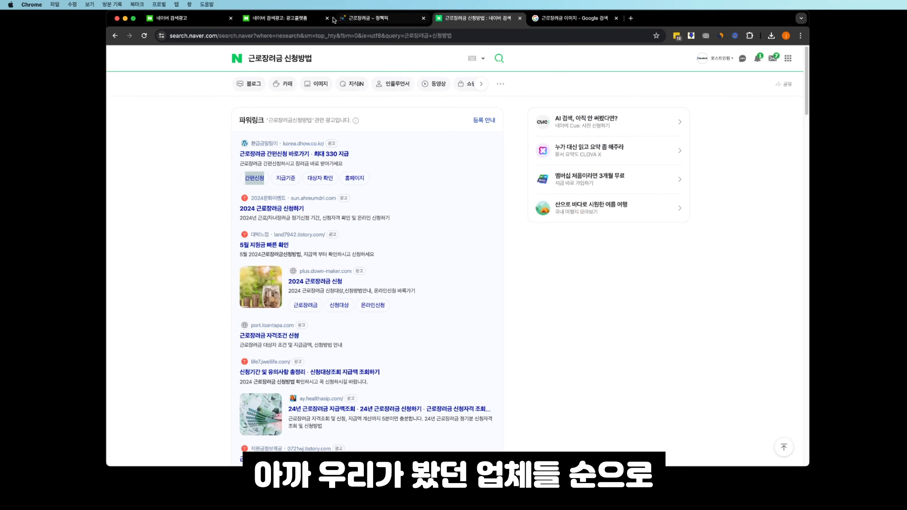
pyautogui.click(279, 19)
pyautogui.scroll(-10, 396, 225)
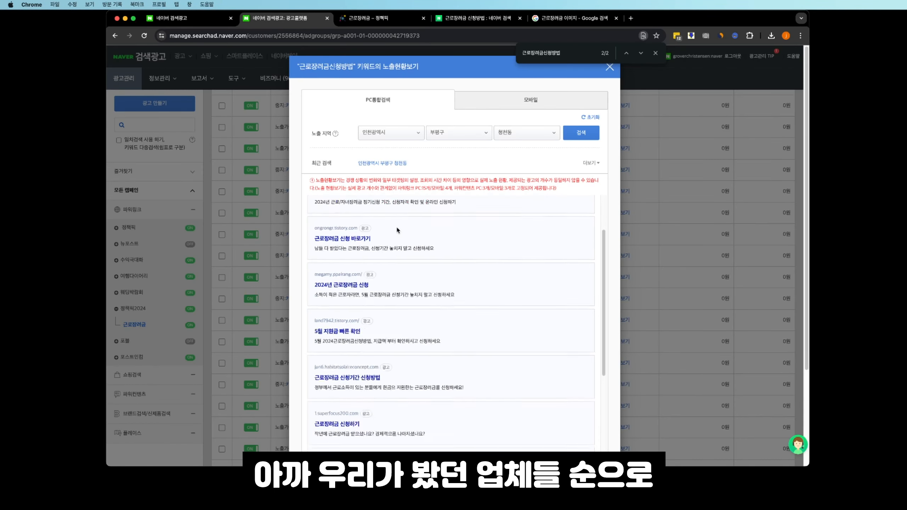
# - Review the competitor ads in the PC통합검색 exposure preview for 근로장려금신청방법, then close the preview
pyautogui.scroll(10, 403, 295)
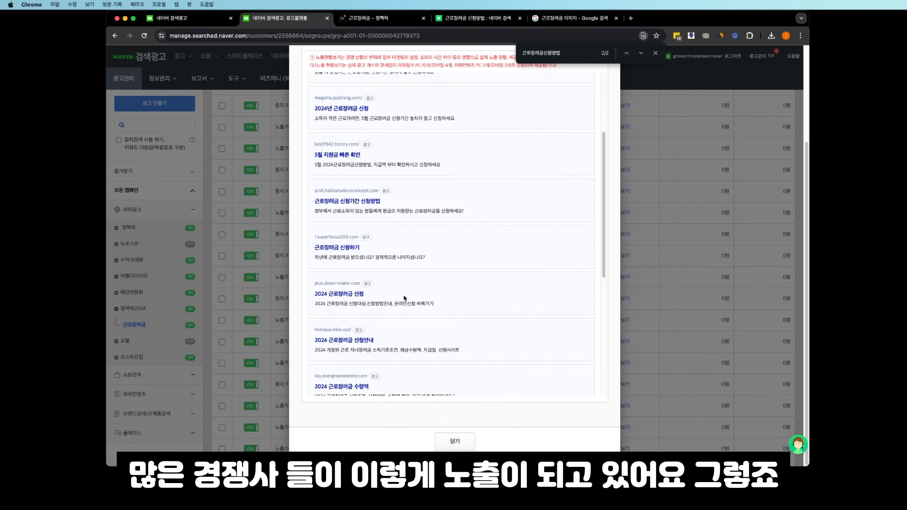
pyautogui.scroll(5, 577, 196)
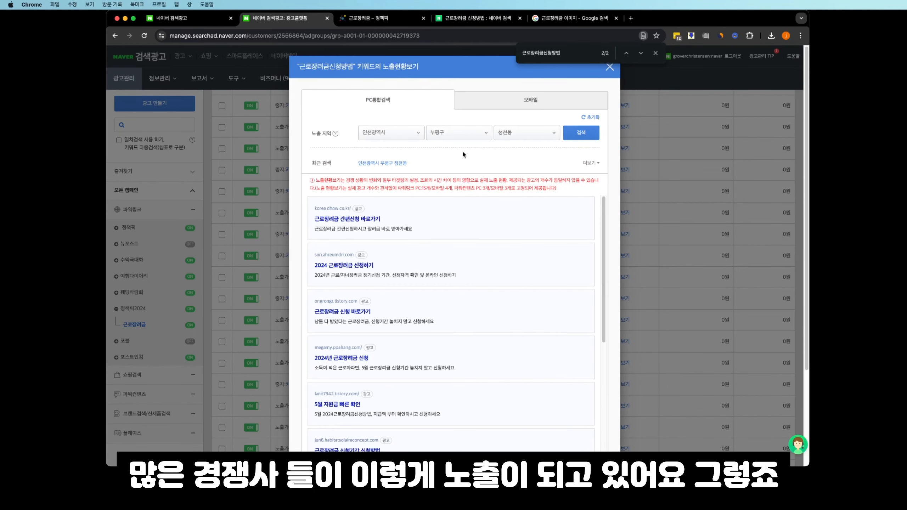
pyautogui.click(655, 53)
pyautogui.click(609, 67)
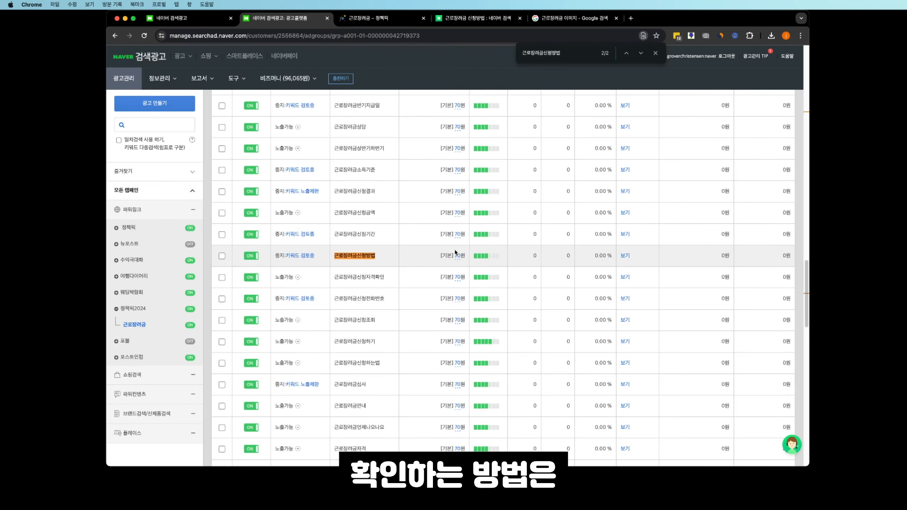
# - Select the keyword 근로장려금신청방법 and open 입찰가 개별 변경 for it
pyautogui.click(222, 255)
pyautogui.scroll(15, 222, 255)
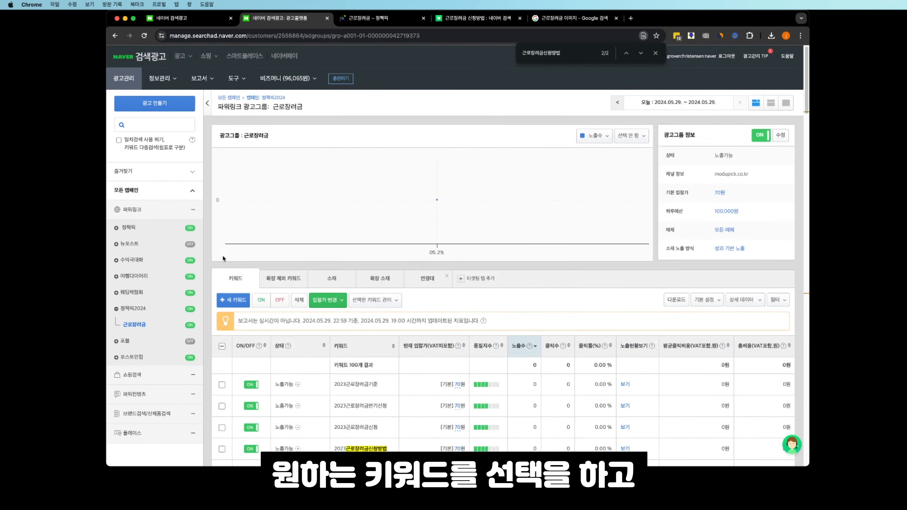
pyautogui.click(337, 305)
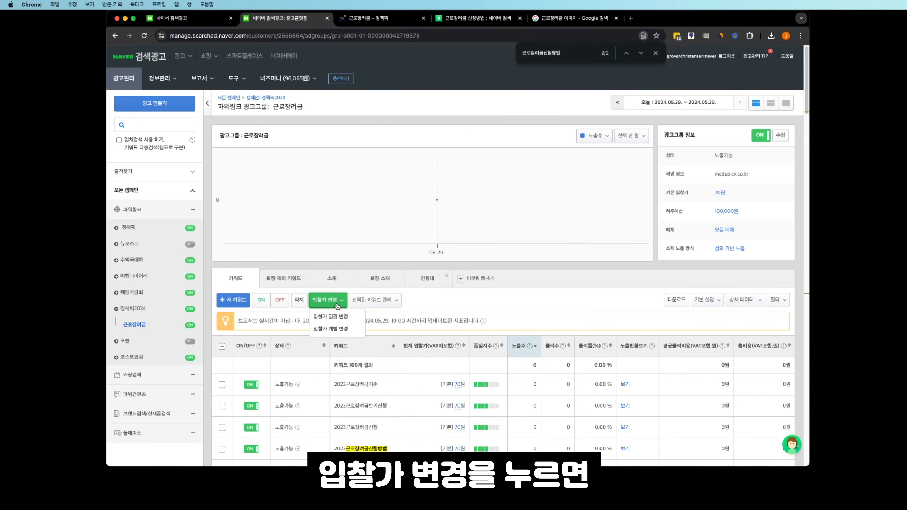
pyautogui.click(334, 329)
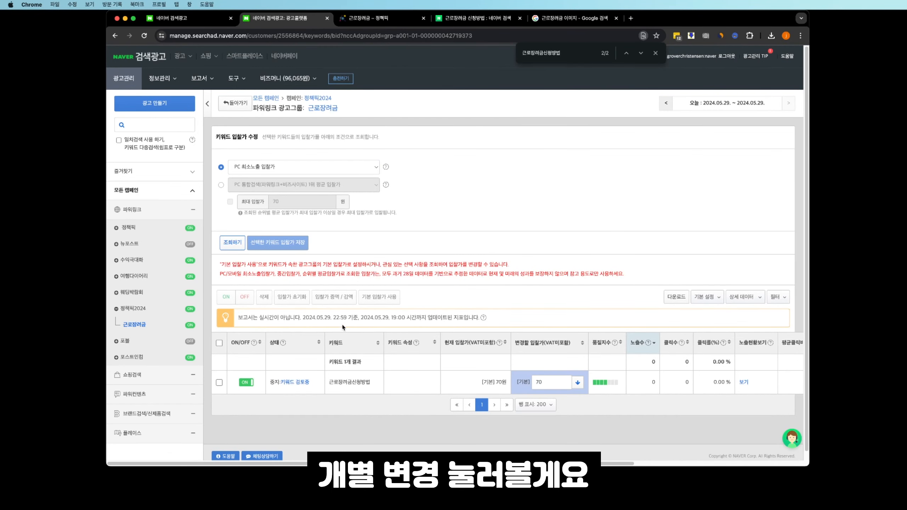
# - Look up the keyword's bid using PC 통합검색(파워링크+비즈사이트) 1위 평균 입찰가 and dismiss the page search
pyautogui.click(221, 184)
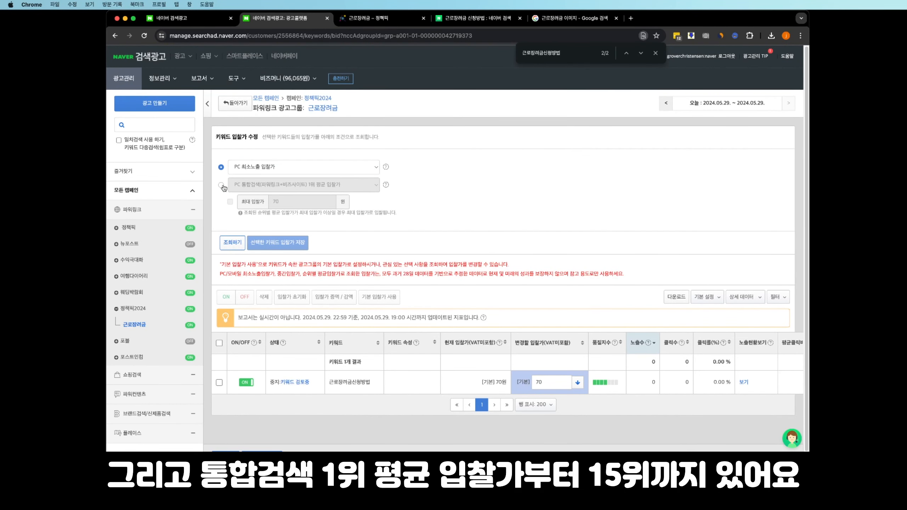
pyautogui.click(252, 185)
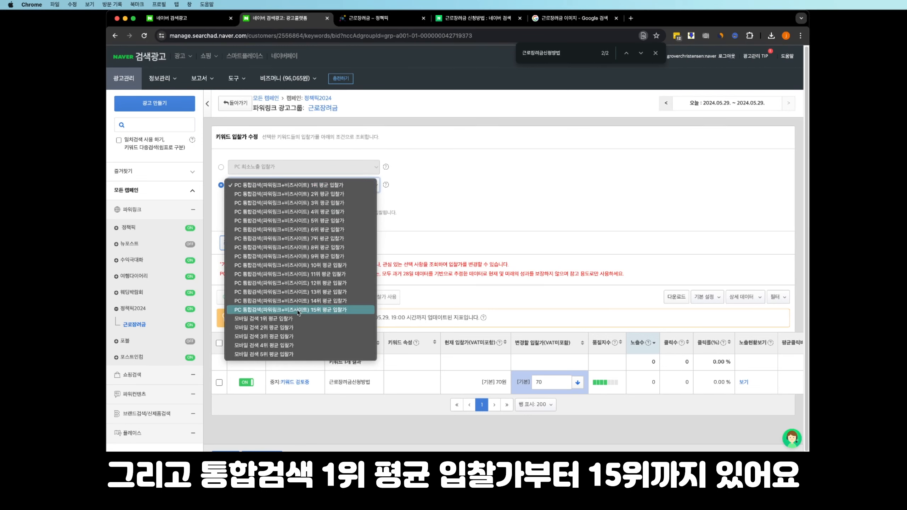
pyautogui.click(337, 185)
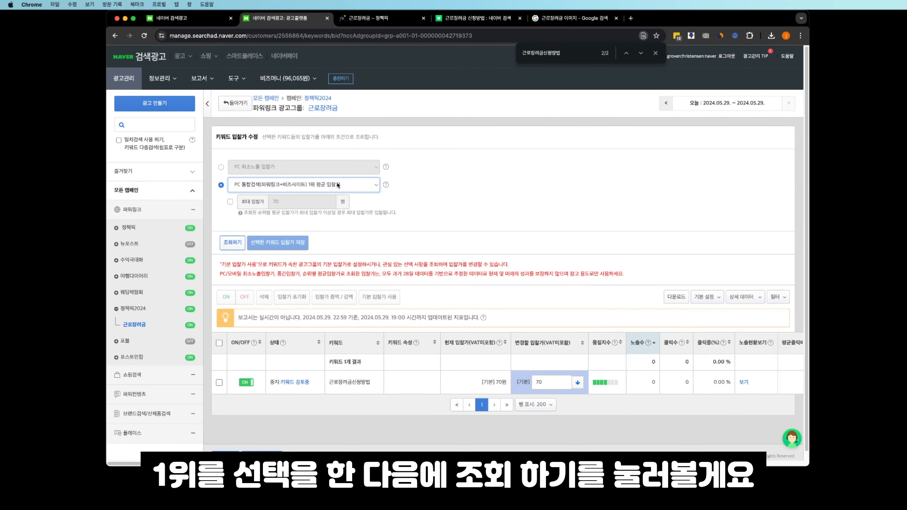
pyautogui.click(232, 242)
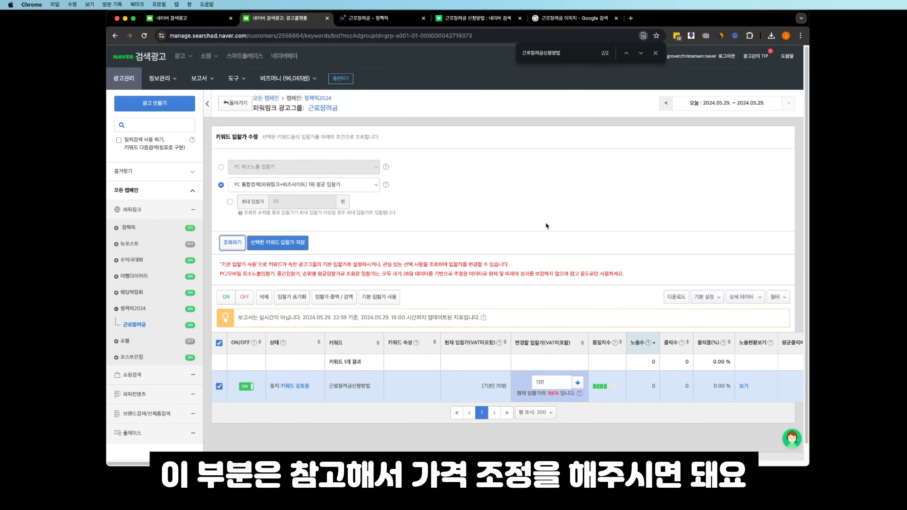
pyautogui.click(656, 52)
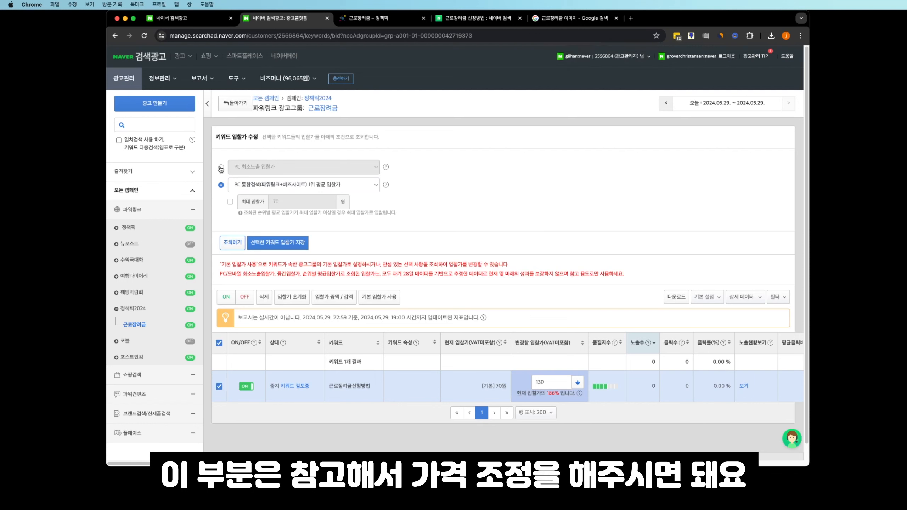
# - Switch off the 근로장려금 ad group in the 정책픽2024 campaign
pyautogui.click(143, 323)
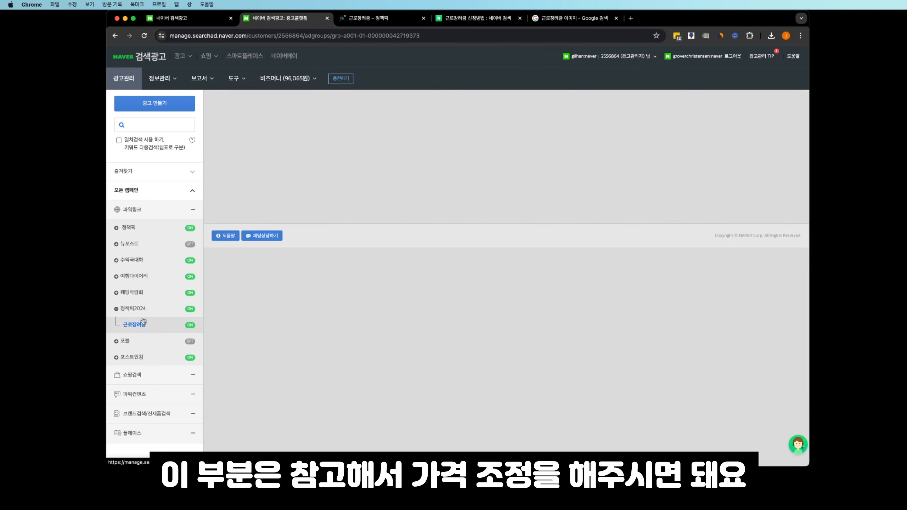
pyautogui.click(143, 311)
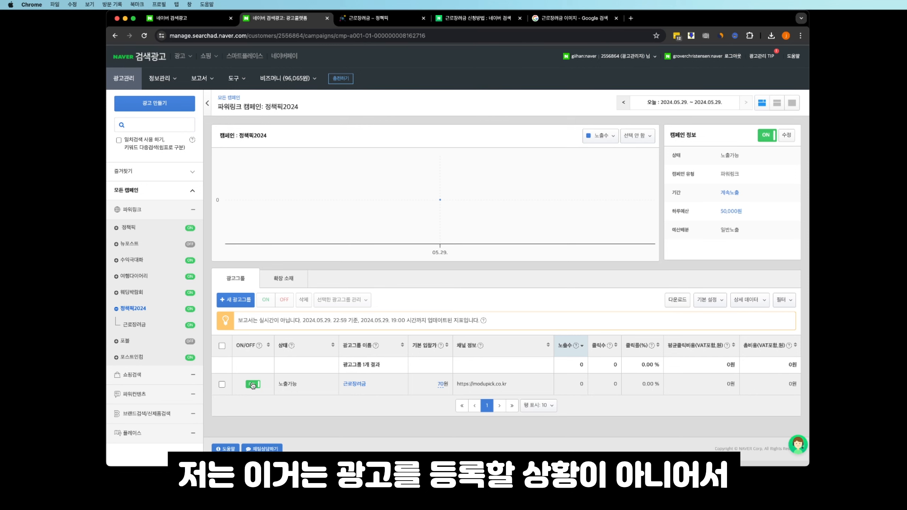
pyautogui.click(253, 385)
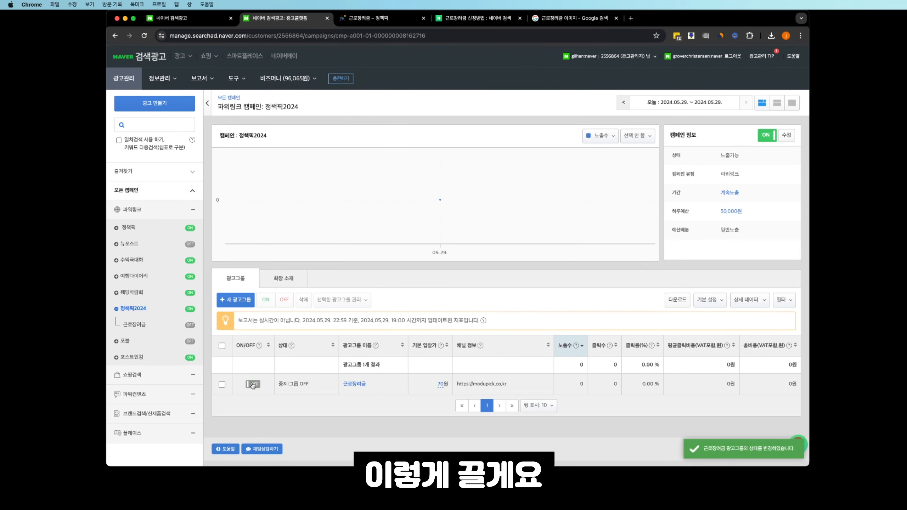
# - Open the 정책픽 campaign and examine the ON/OFF states and performance of its ad groups
pyautogui.click(137, 228)
pyautogui.scroll(-5, 319, 272)
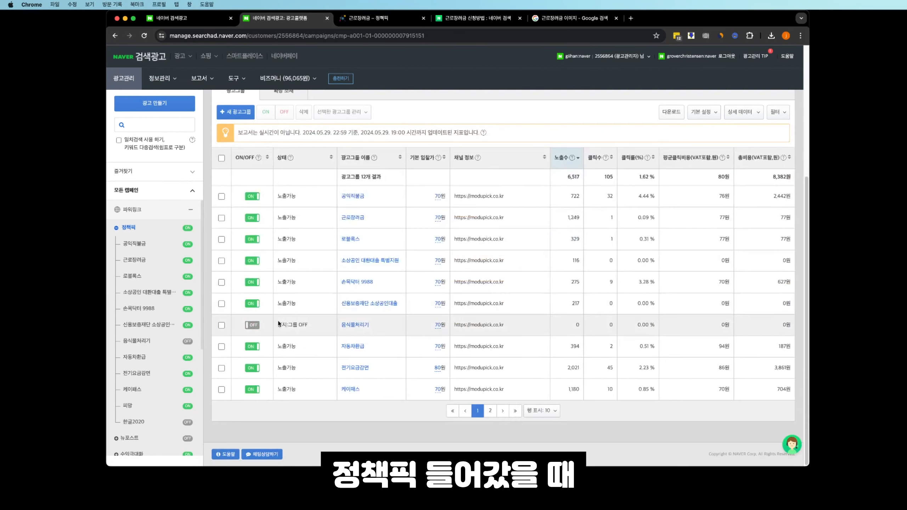
pyautogui.click(137, 211)
pyautogui.click(383, 251)
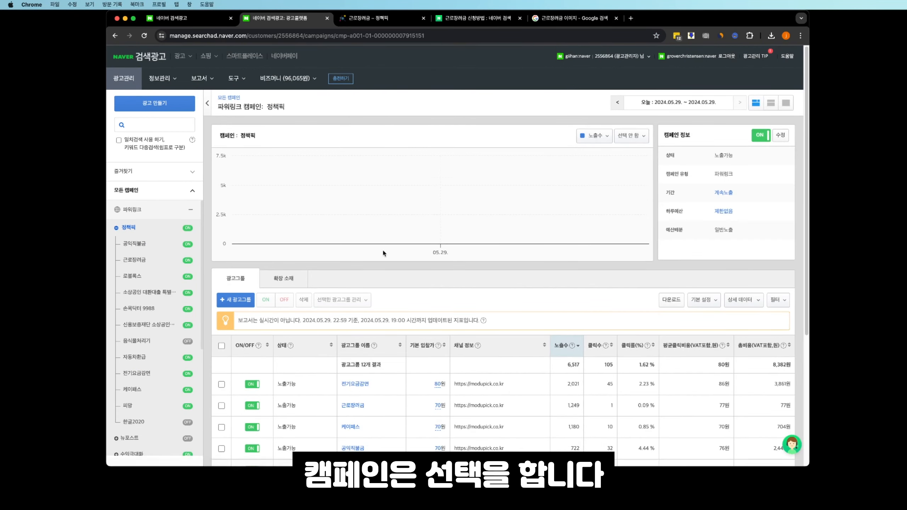
pyautogui.scroll(-5, 393, 272)
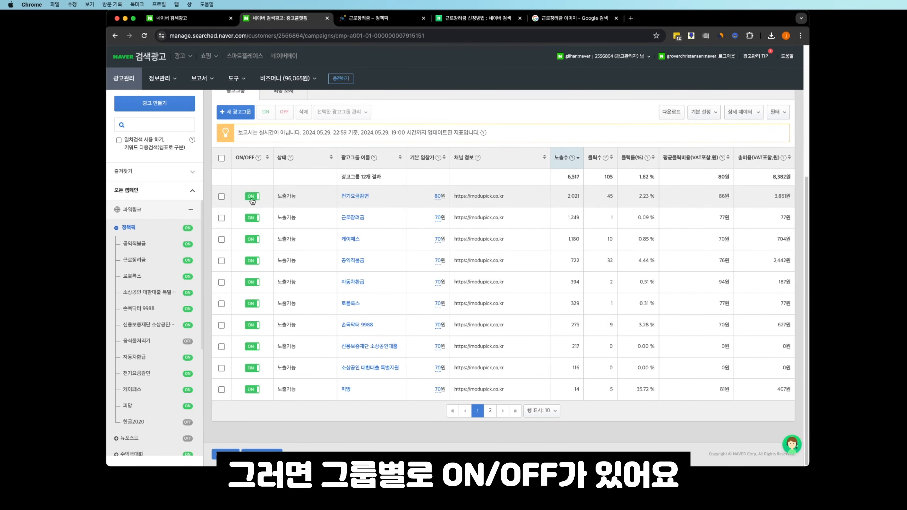
# - Switch the 공익직불금 ad group off and back on, then review the campaign's ad group list and exposure graph
pyautogui.click(252, 261)
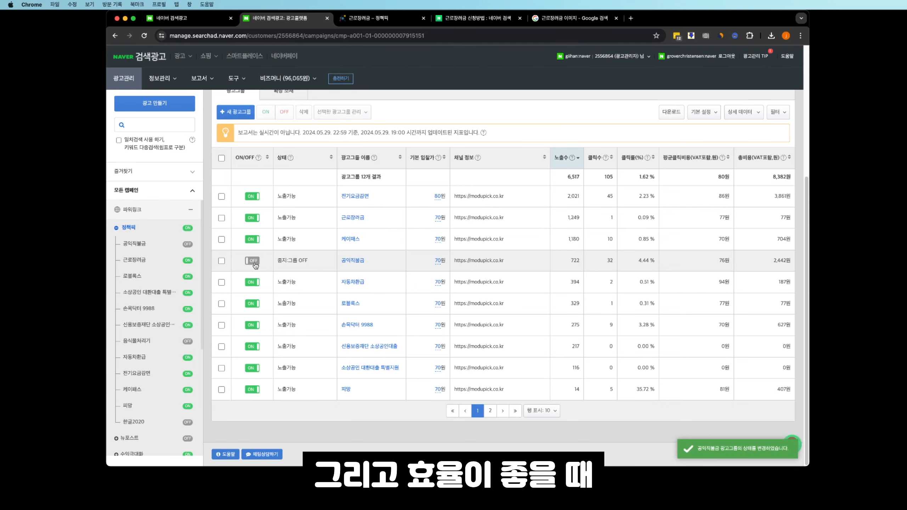
pyautogui.click(252, 261)
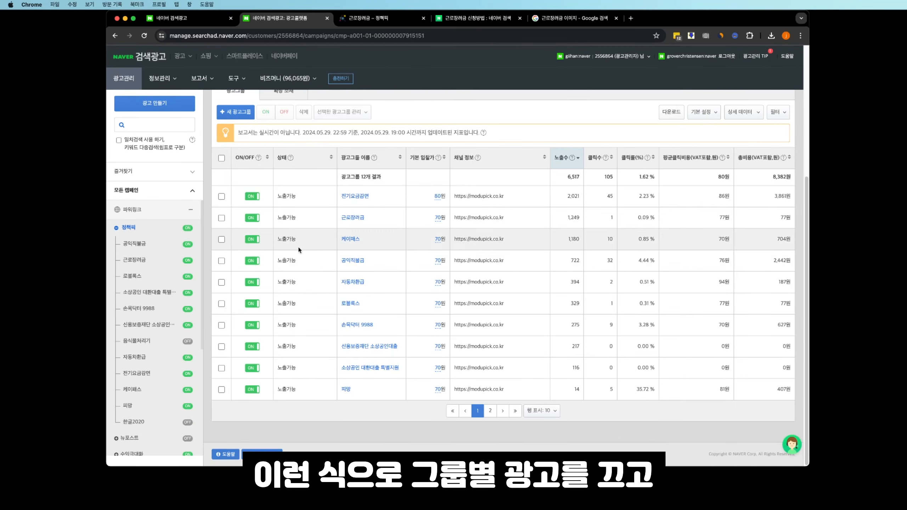
pyautogui.scroll(5, 356, 224)
pyautogui.scroll(-5, 286, 237)
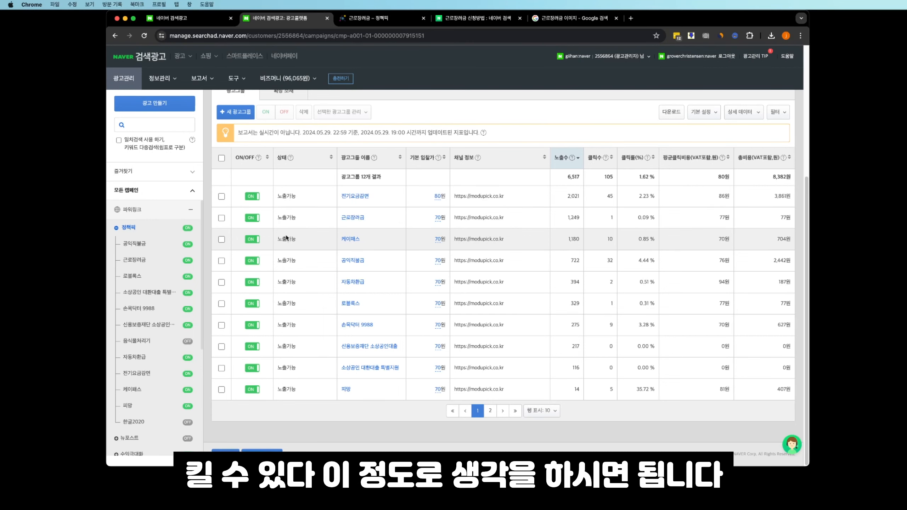
pyautogui.scroll(5, 414, 172)
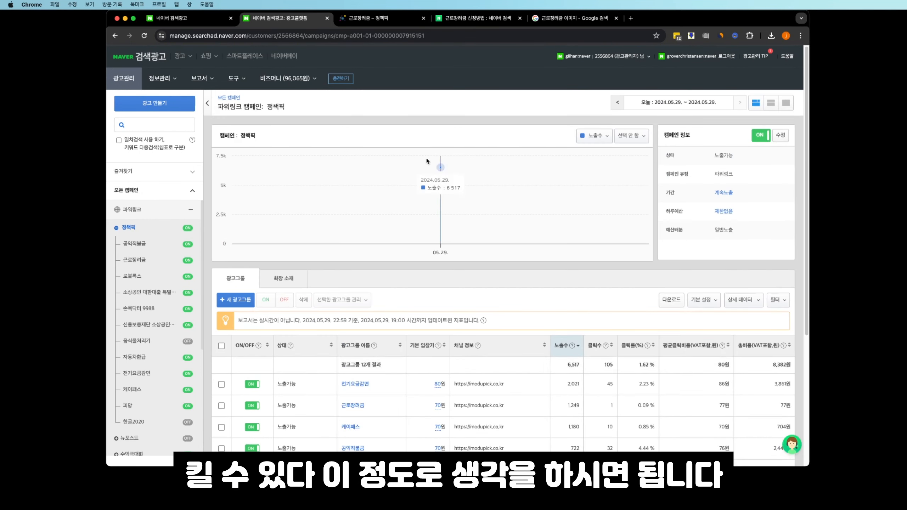